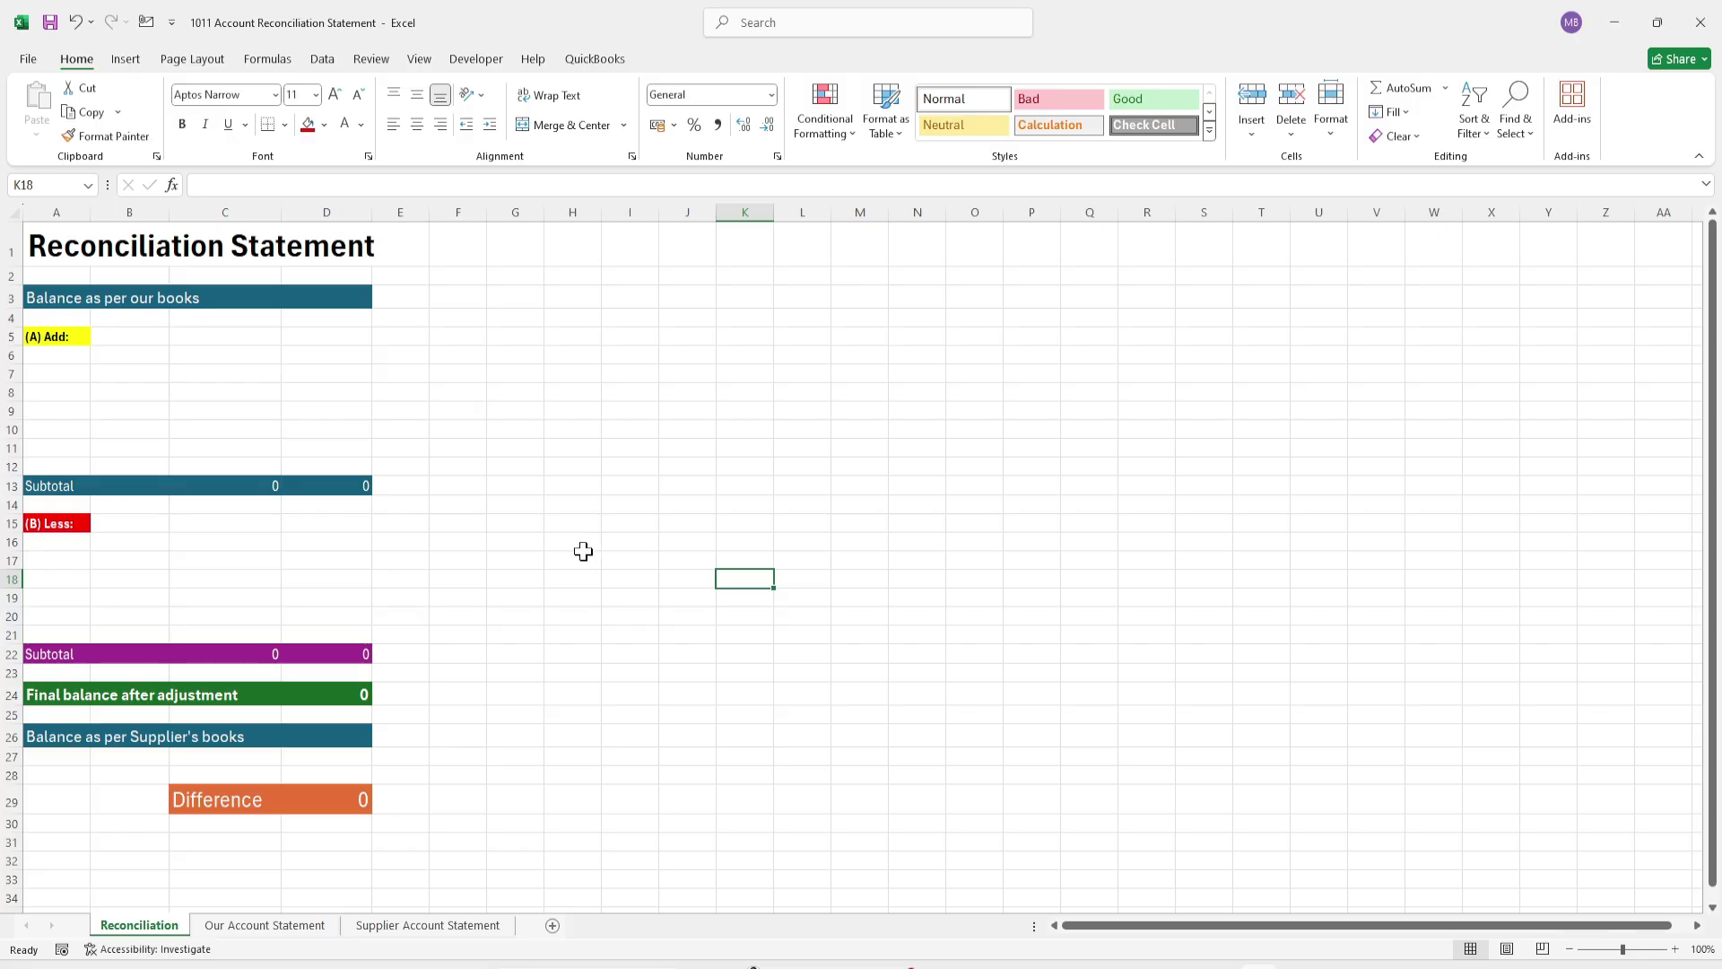
Step: Review the invoice lists on the Our Account Statement and Supplier Account Statement sheets
left_click(276, 929)
key("ctrl+Page_Down")
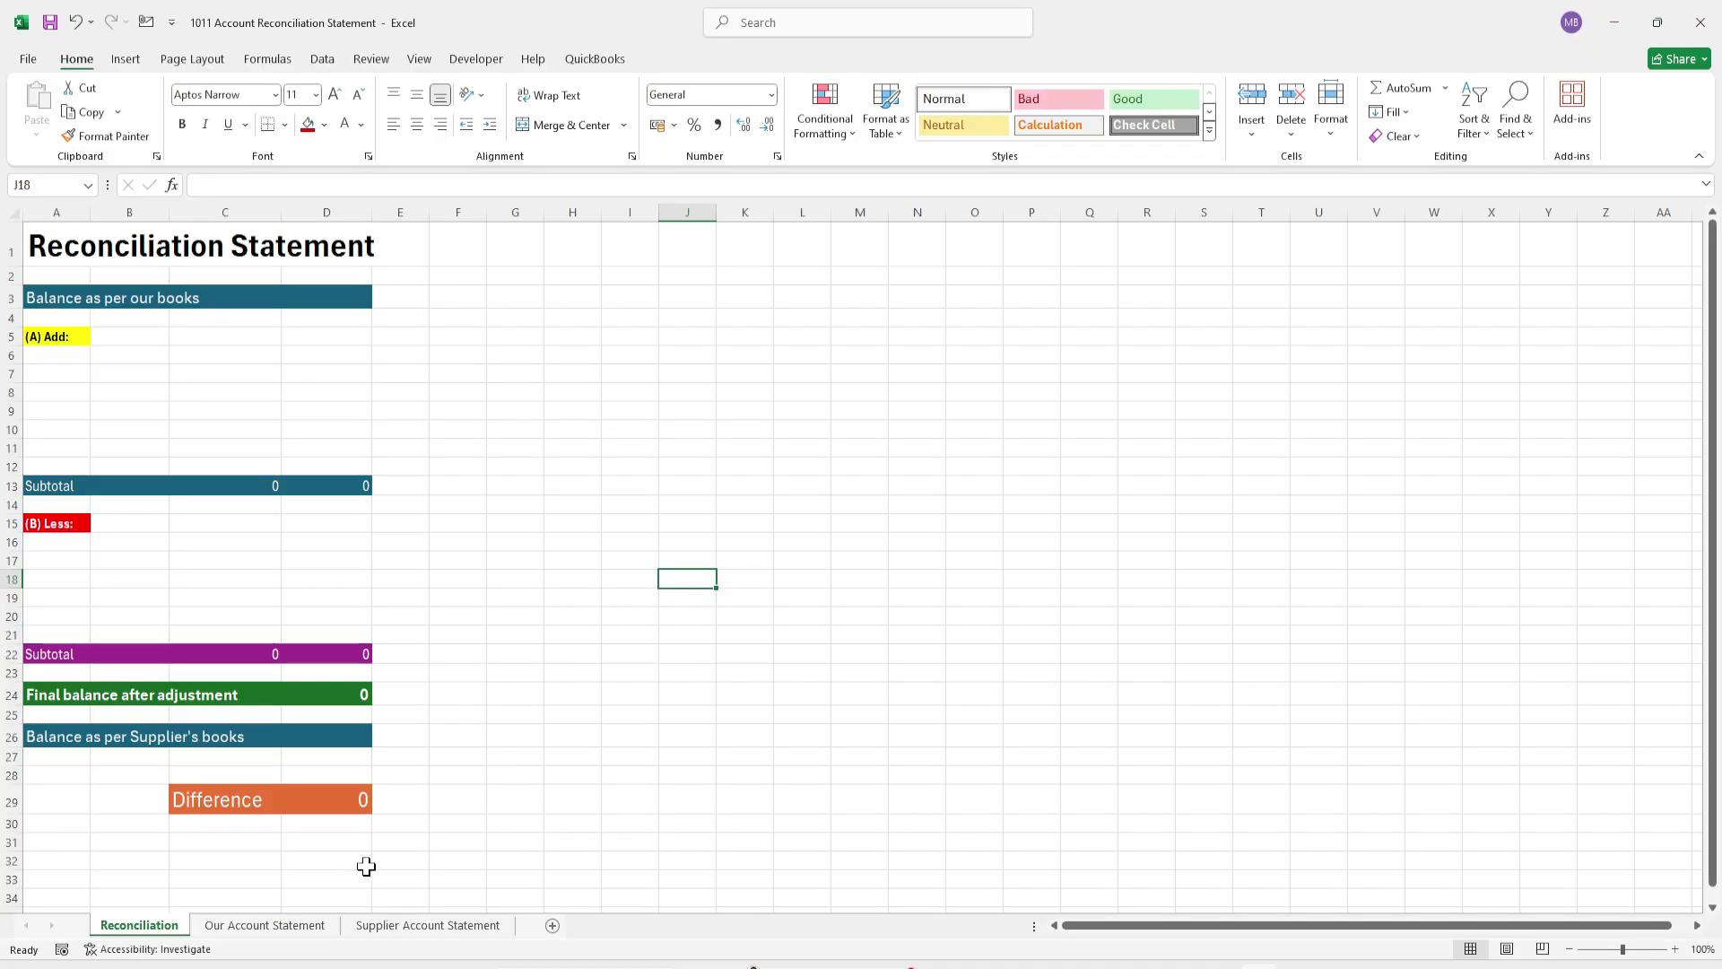
left_click(267, 933)
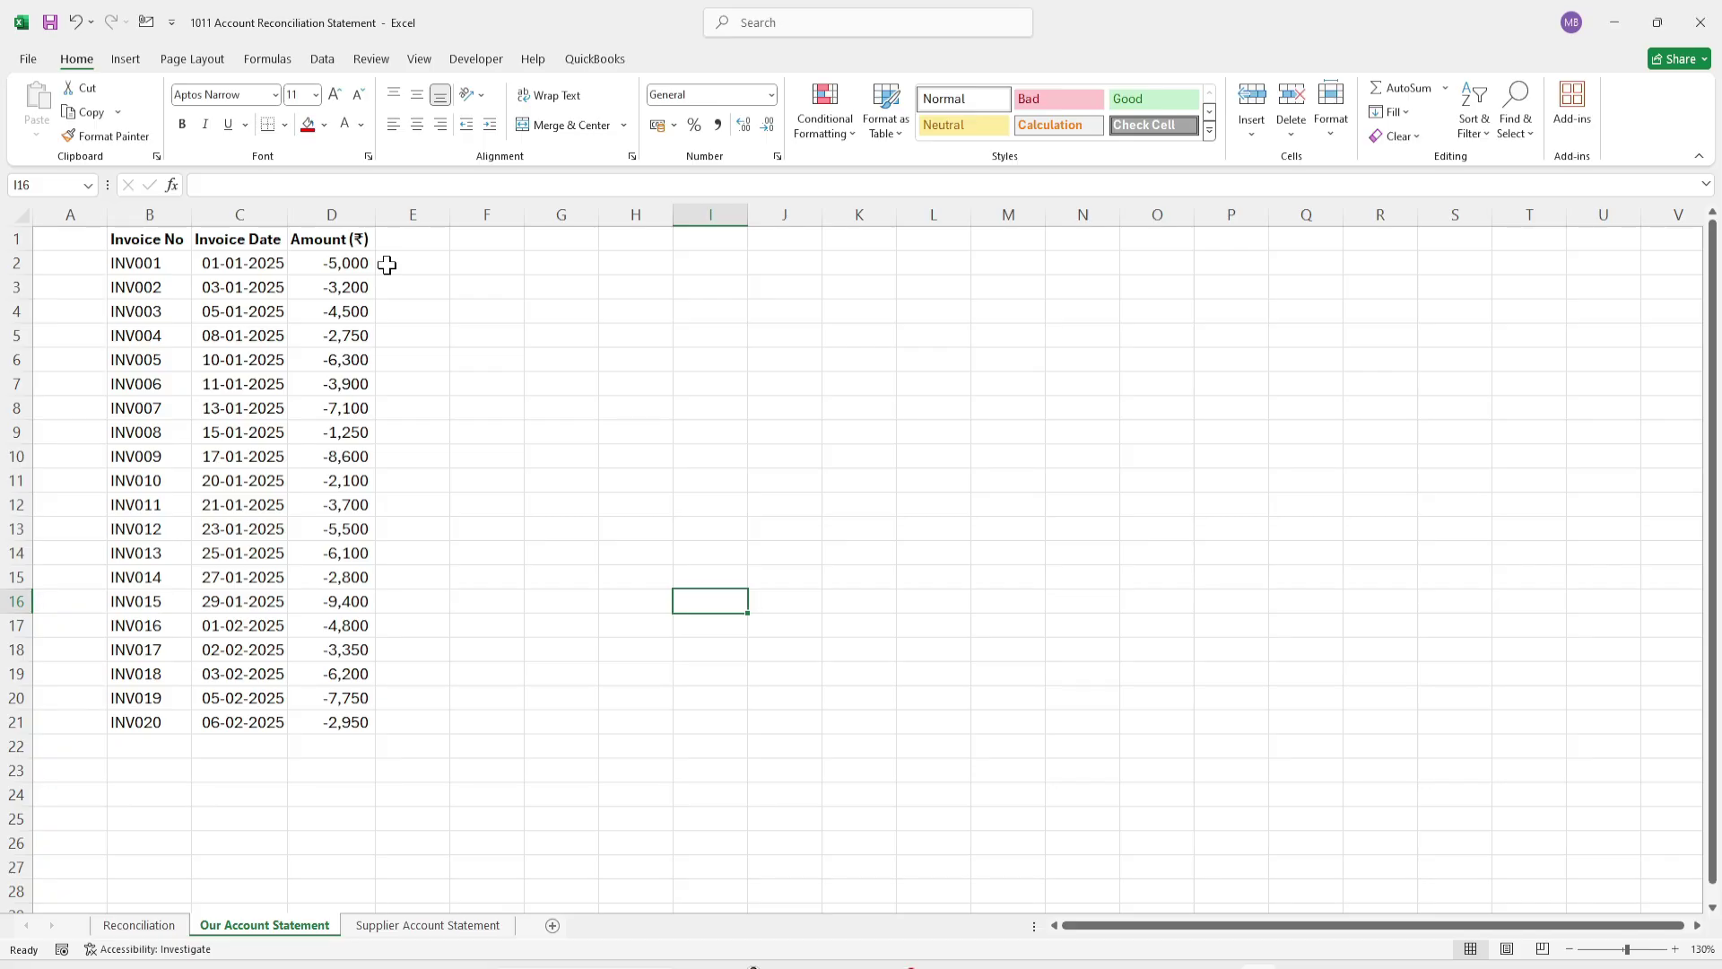
left_click(405, 933)
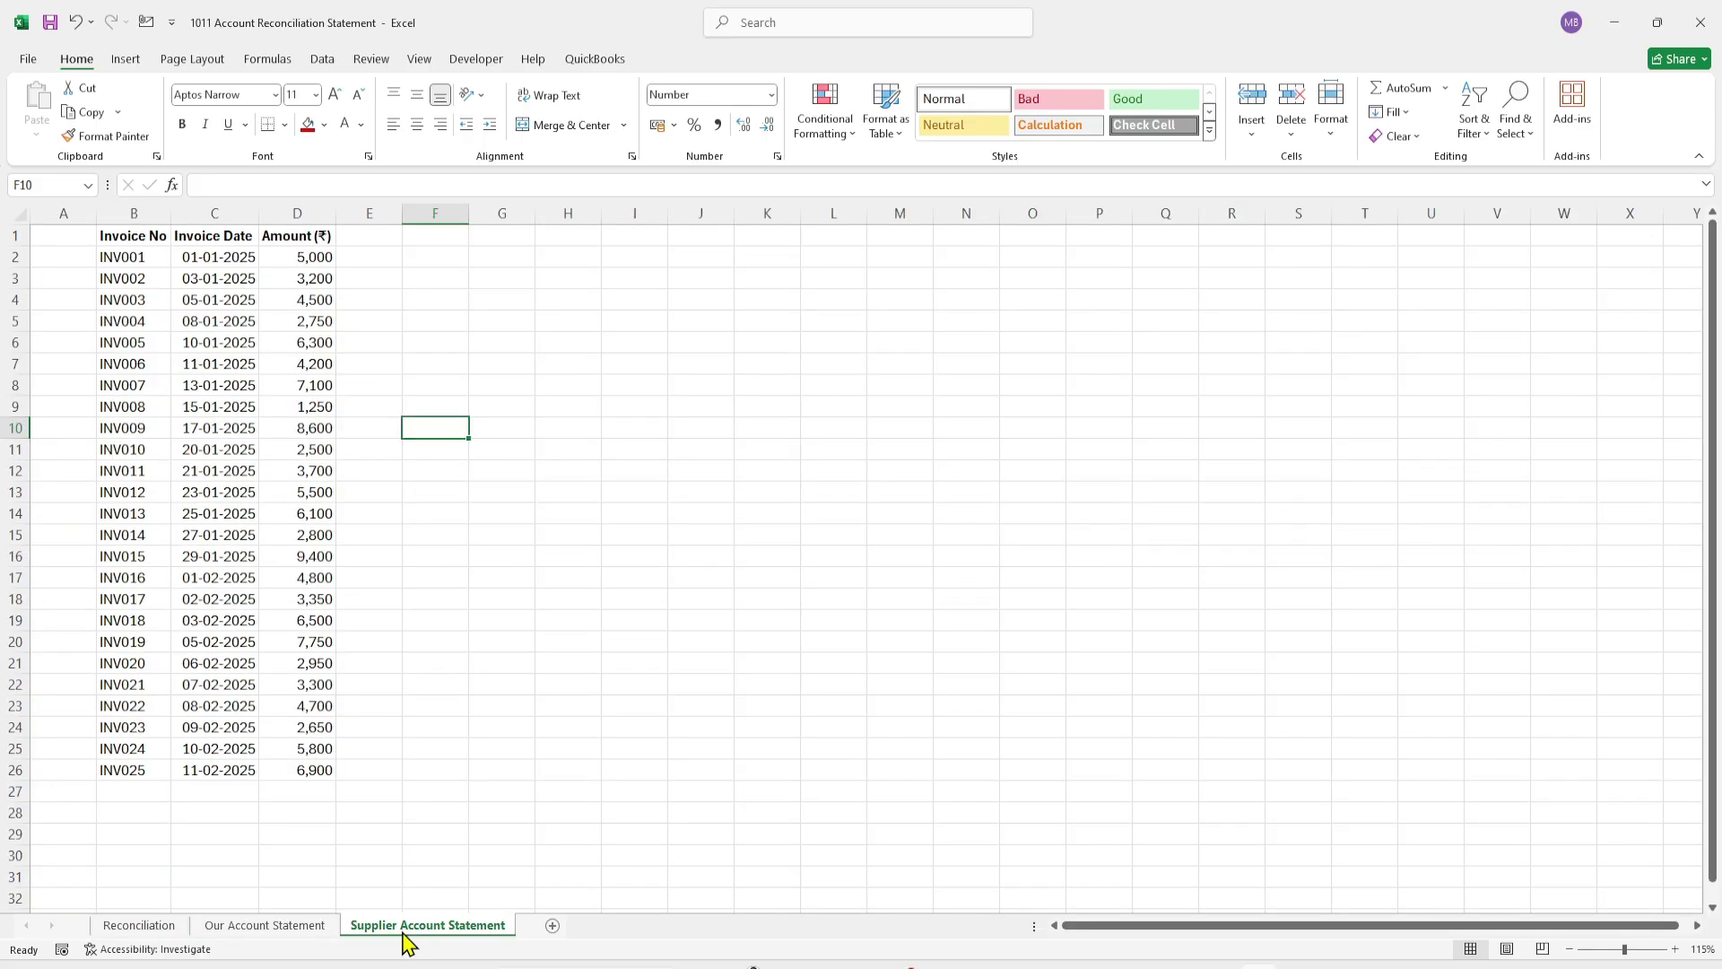
left_click(442, 715)
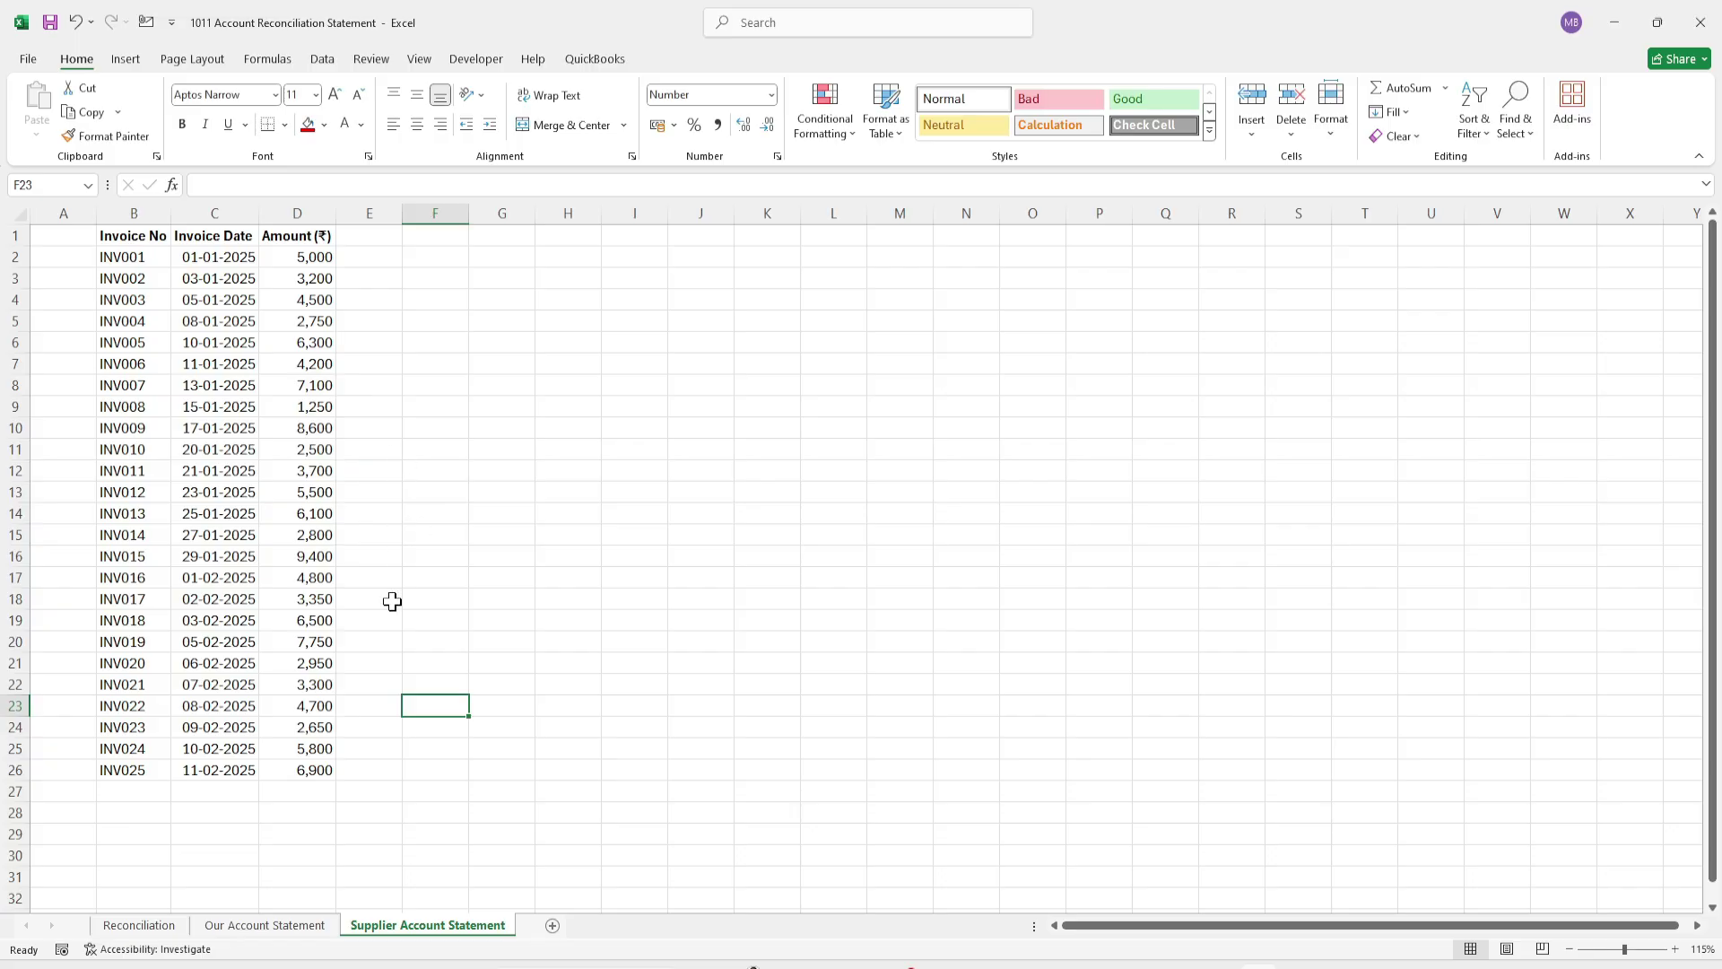
Step: Total the supplier's invoice amounts in cell D28 of the Supplier Account Statement sheet with =SUM(D2:D27)
left_click(302, 814)
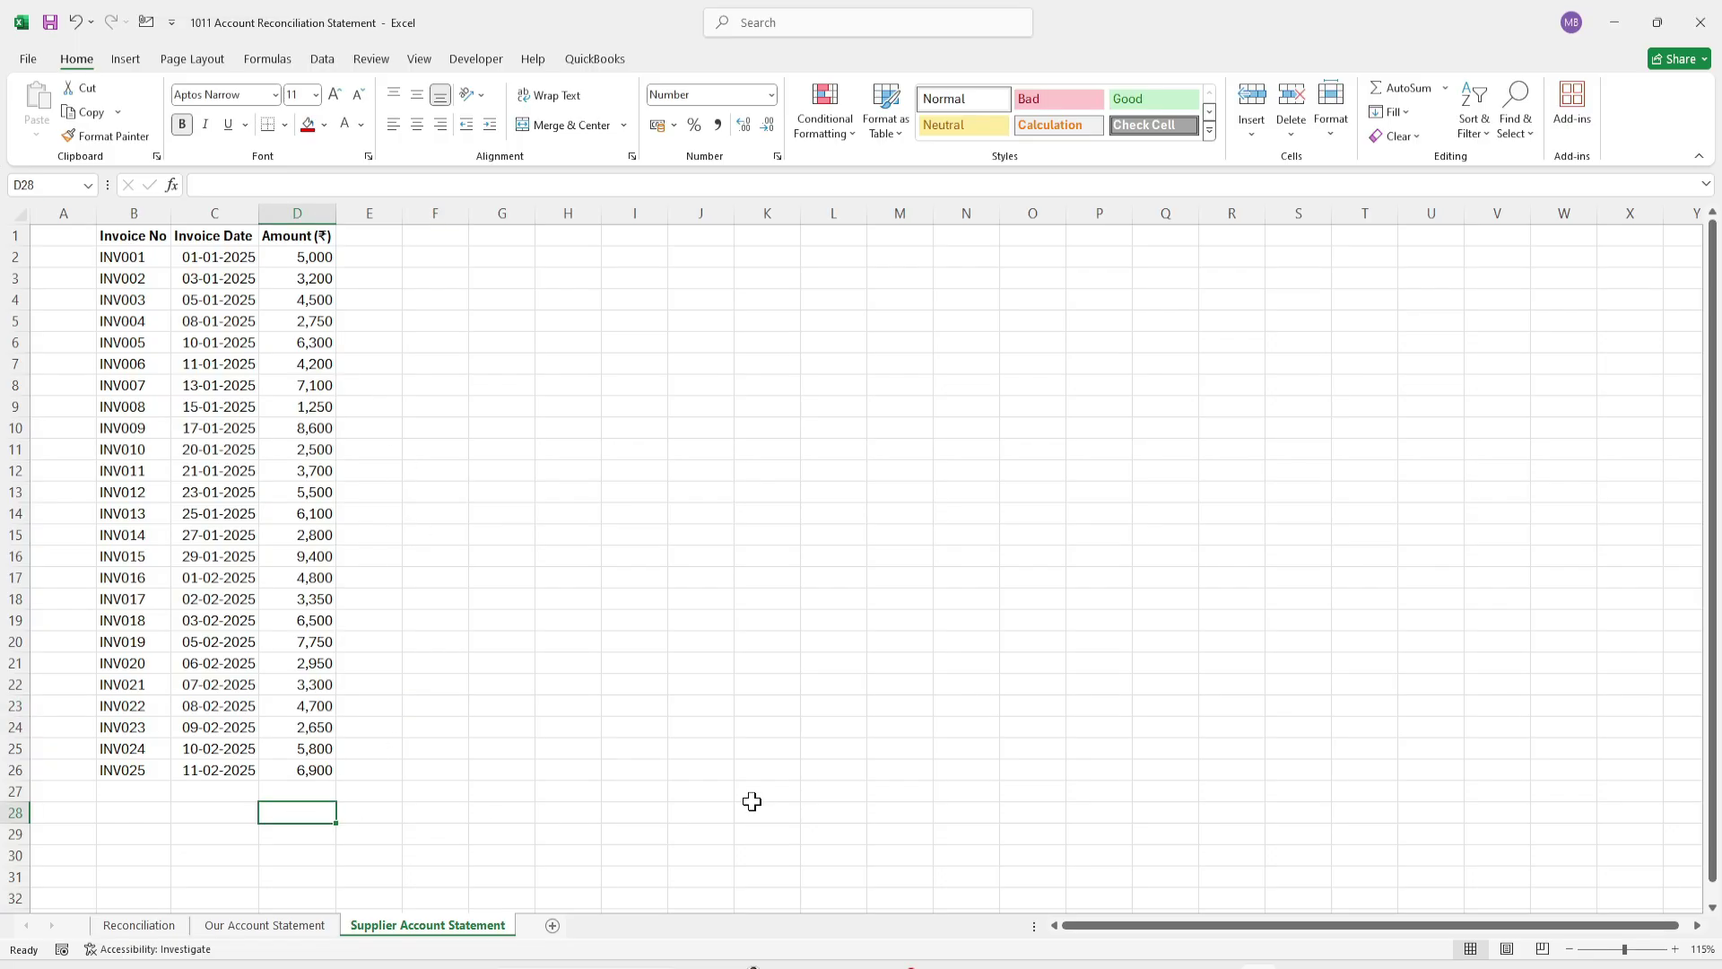
key("alt+equal")
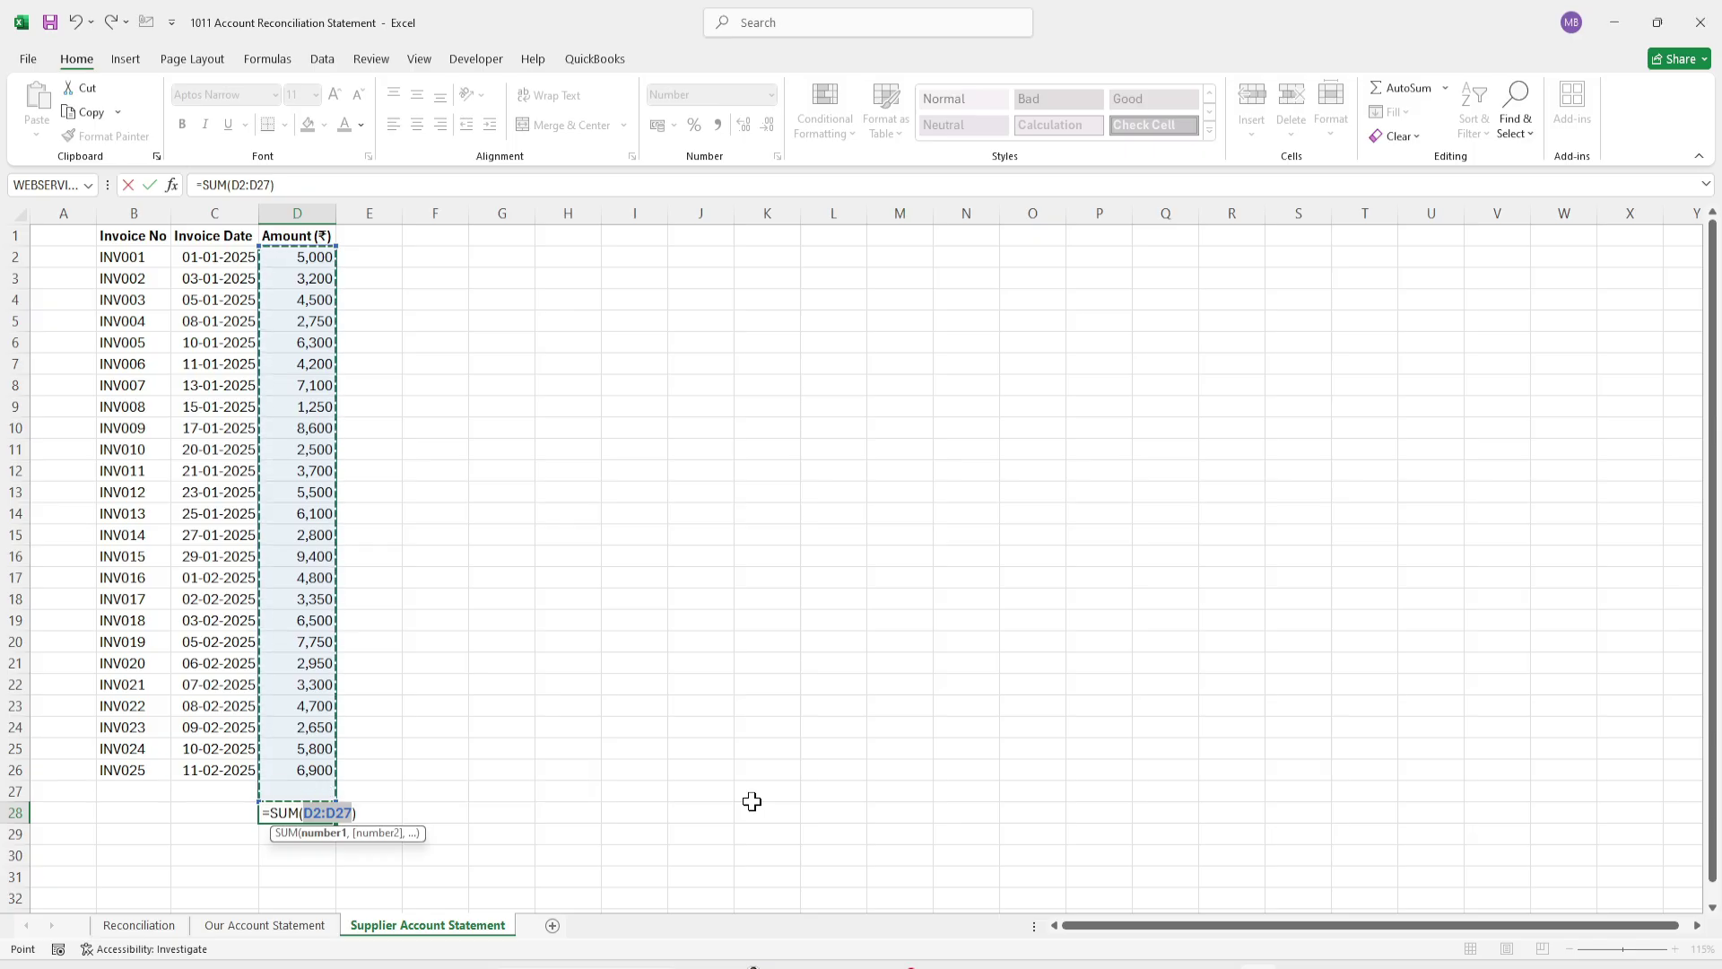
key("Return")
key("Up")
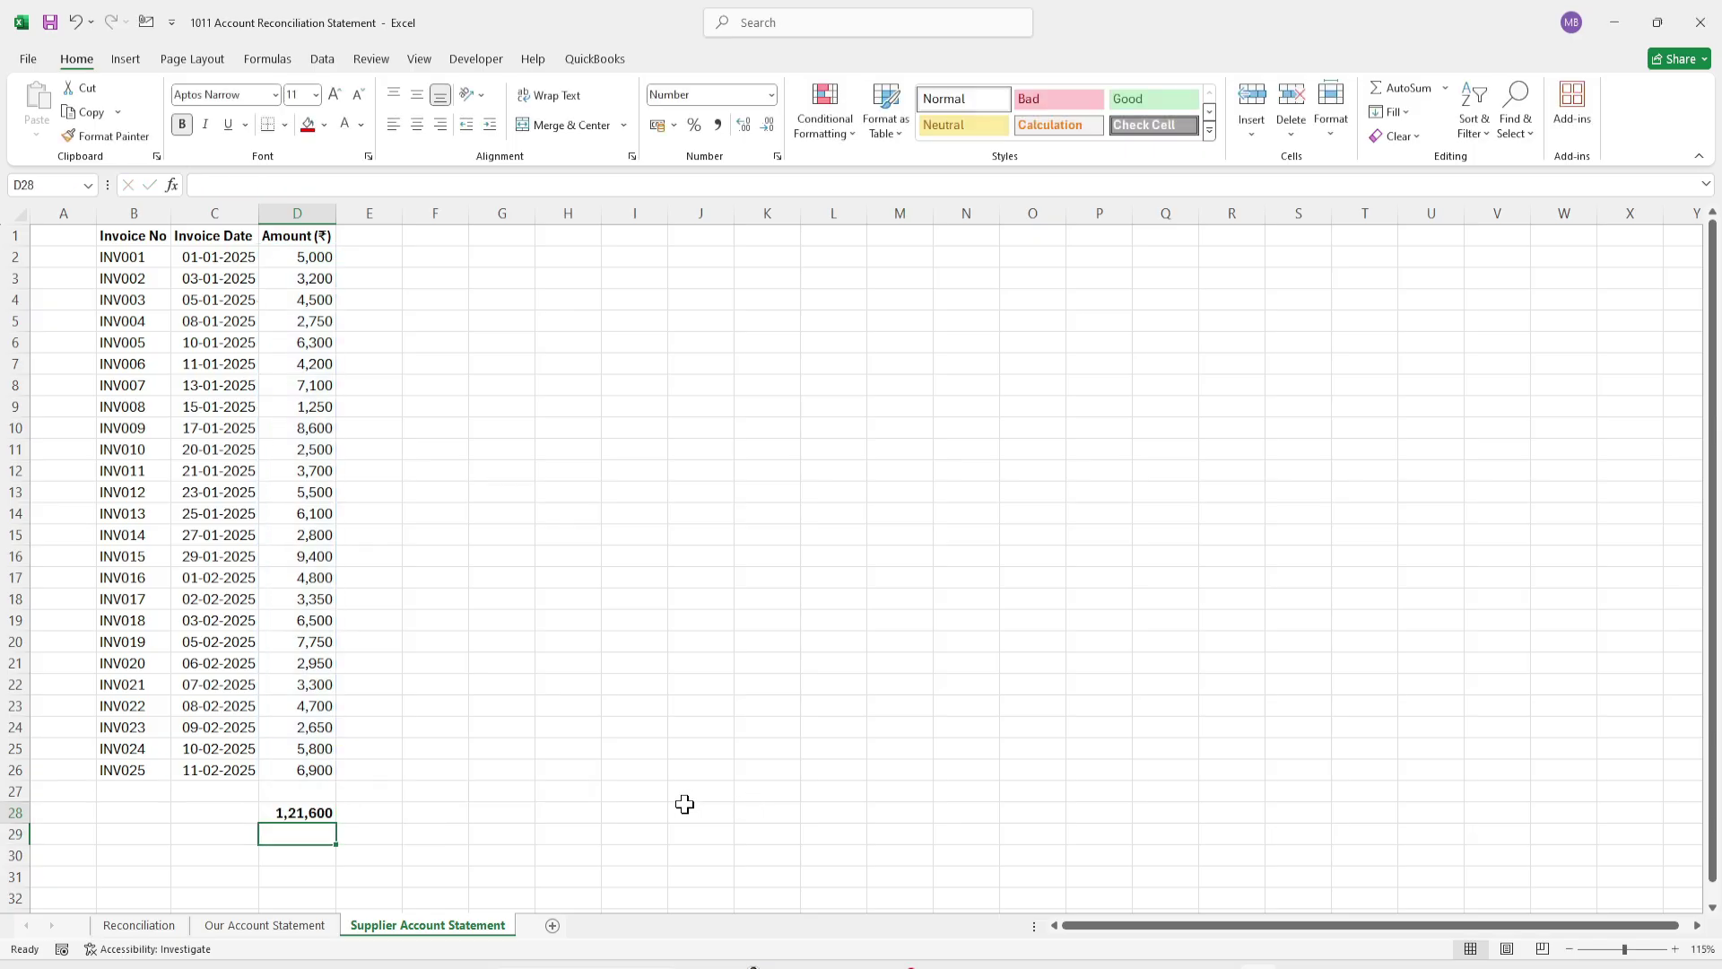
Step: Copy the supplier total and paste it as a link into D26, Balance as per Supplier's books, on the Reconciliation sheet
key("ctrl+c")
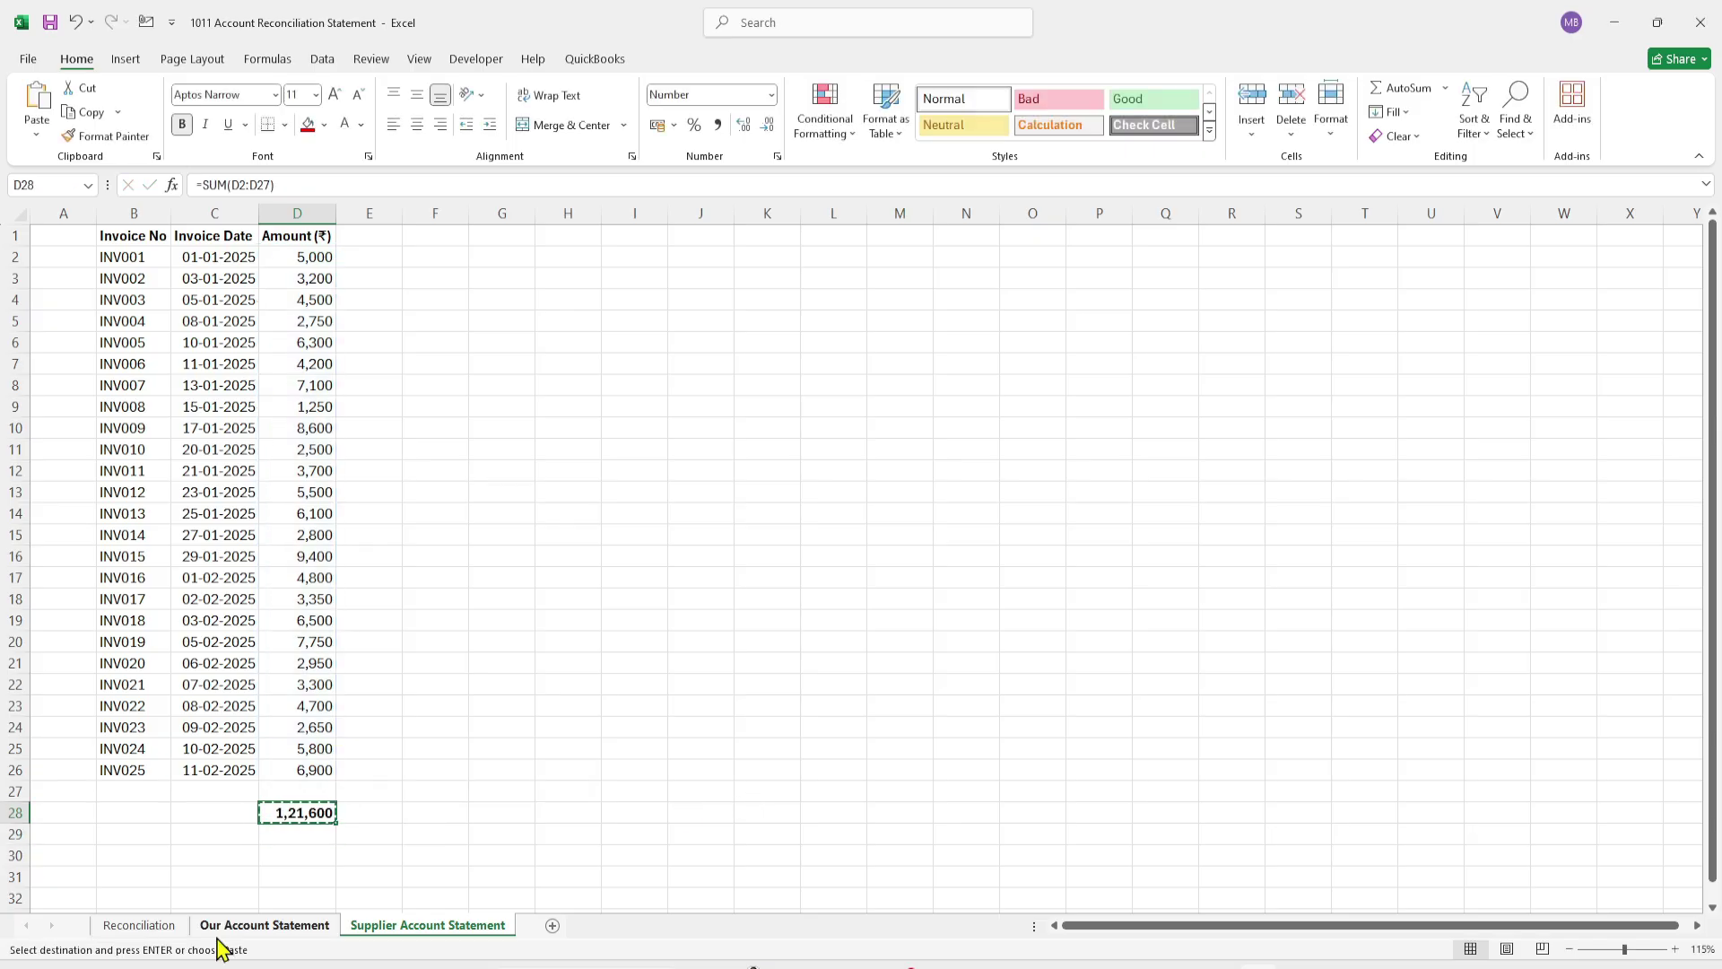
left_click(144, 927)
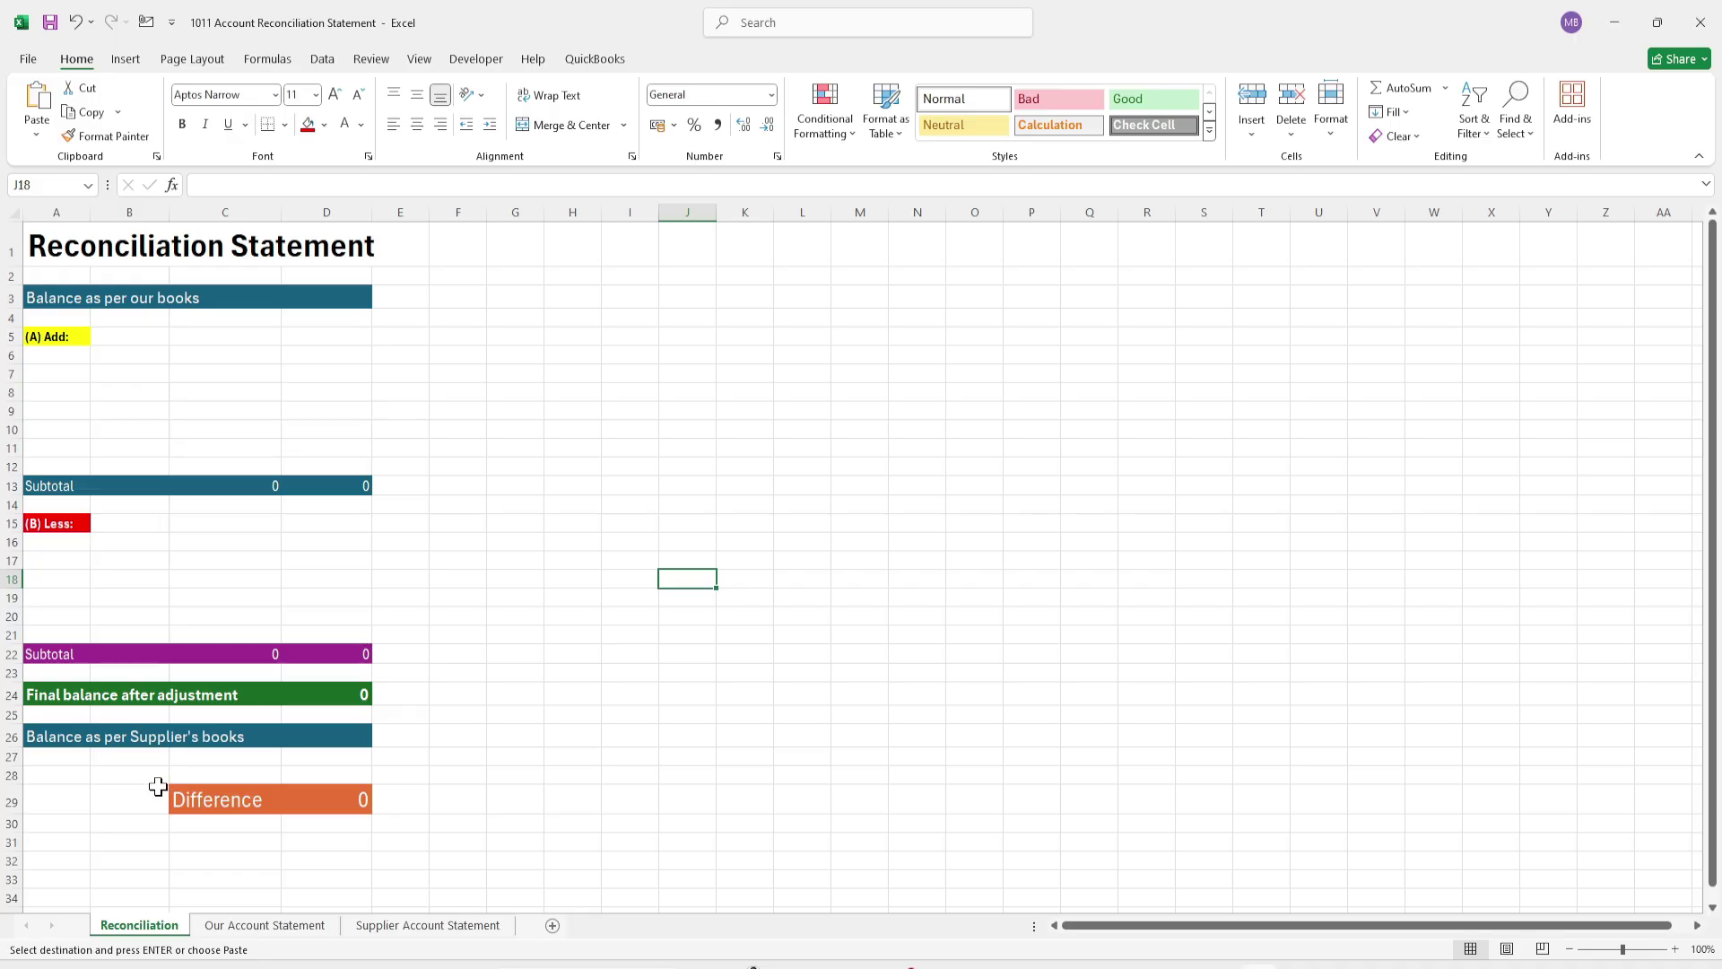
left_click(339, 737)
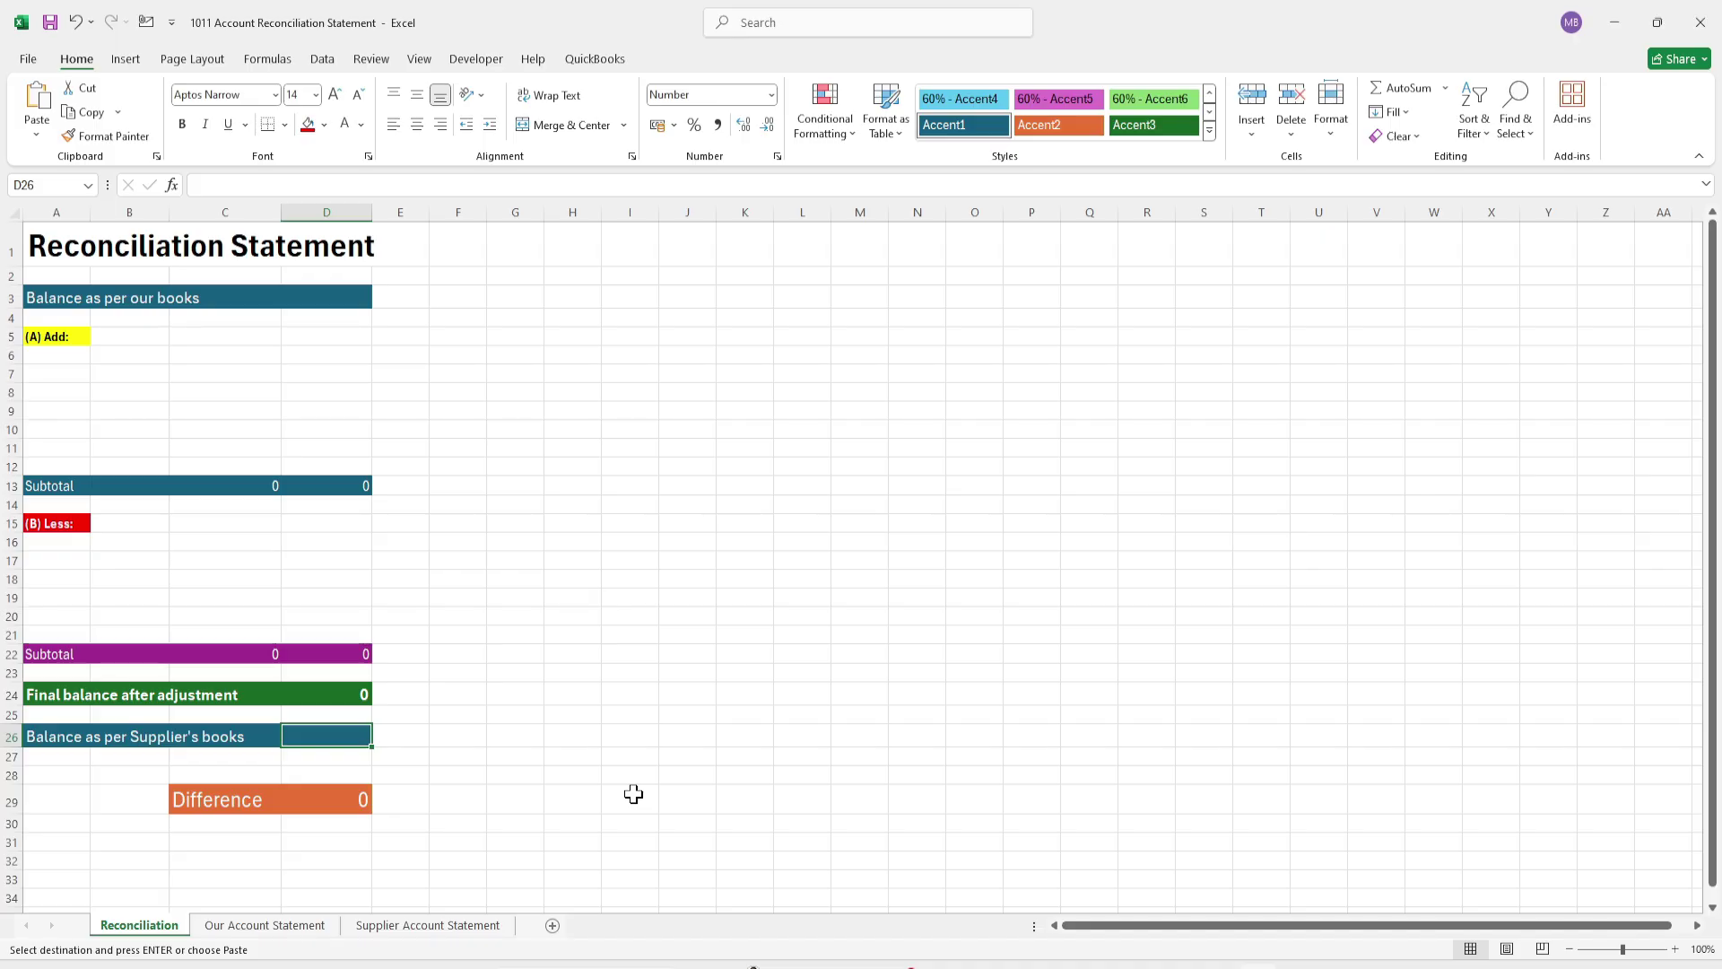
left_click(44, 136)
left_click(88, 371)
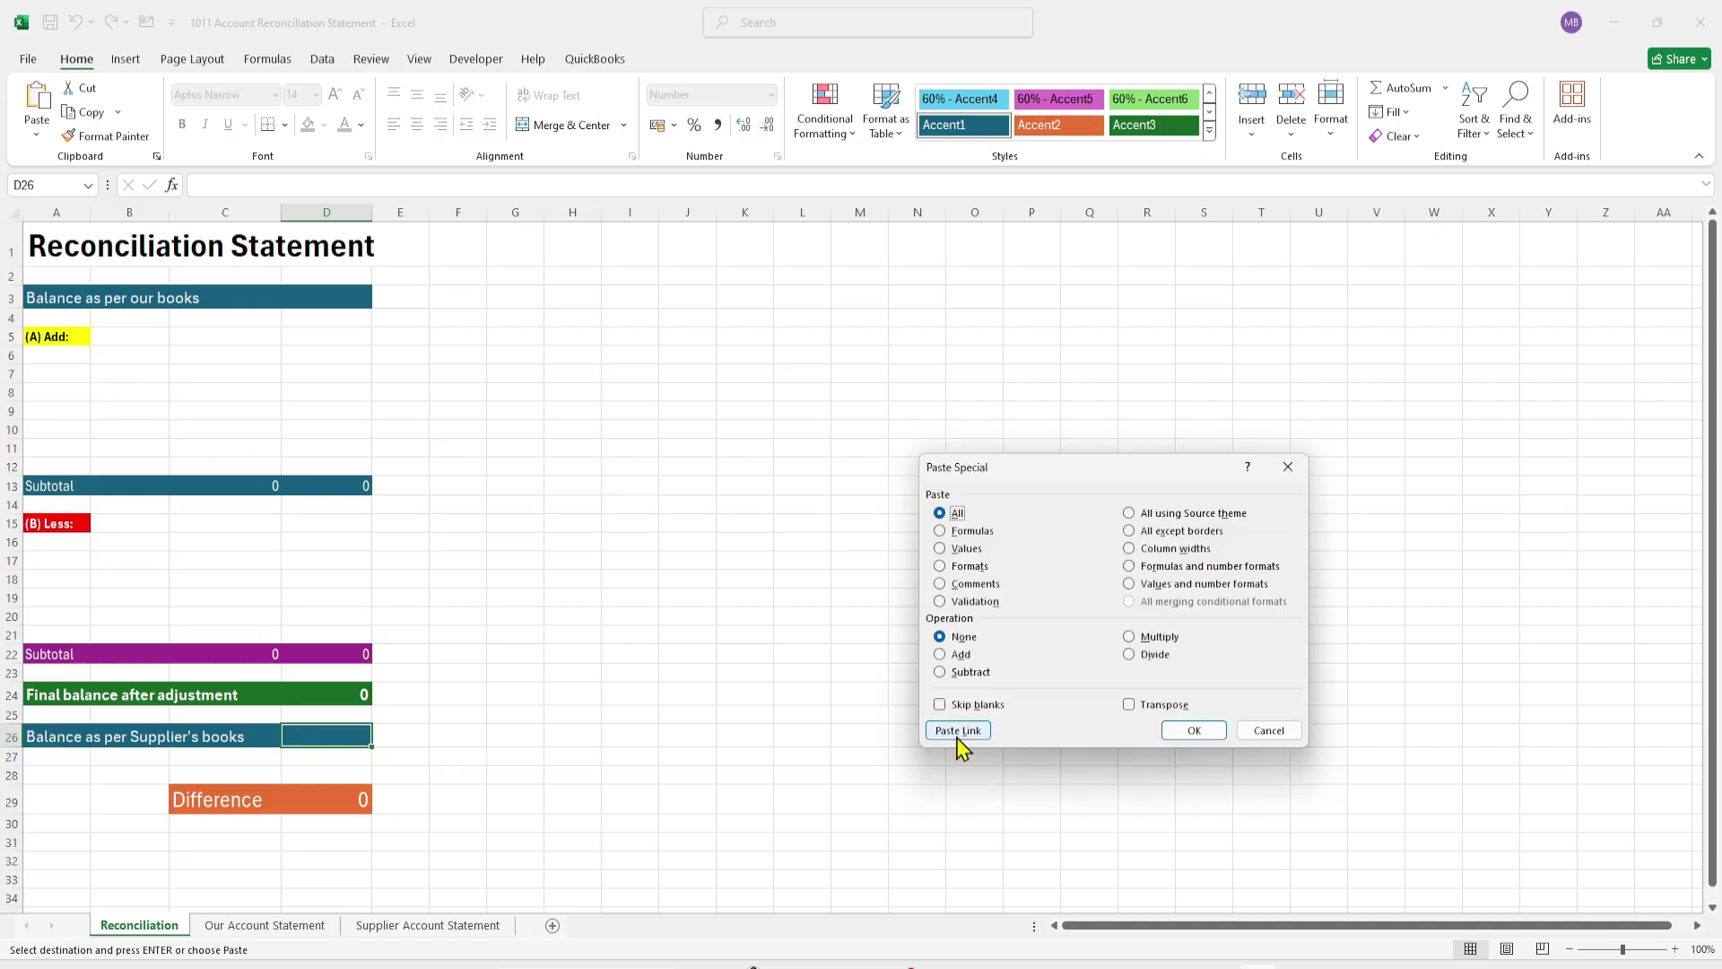
left_click(957, 732)
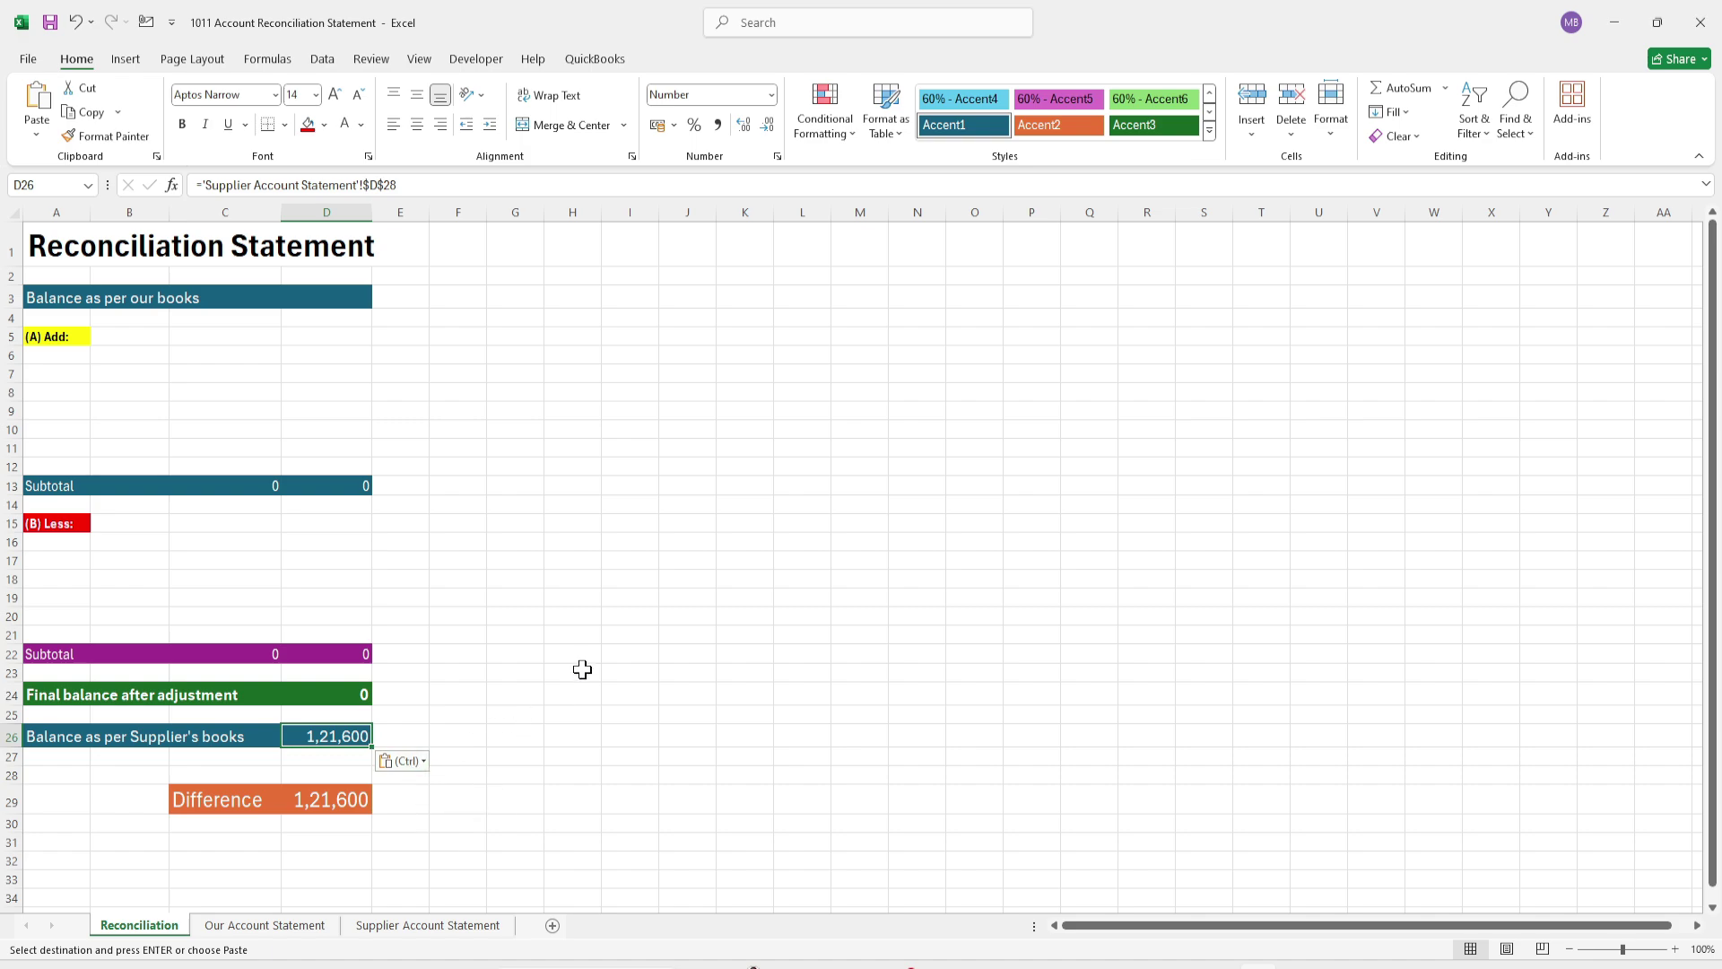
Step: Convert the invoice list B1:D21 on the Our Account Statement sheet into a table with headers
left_click(327, 297)
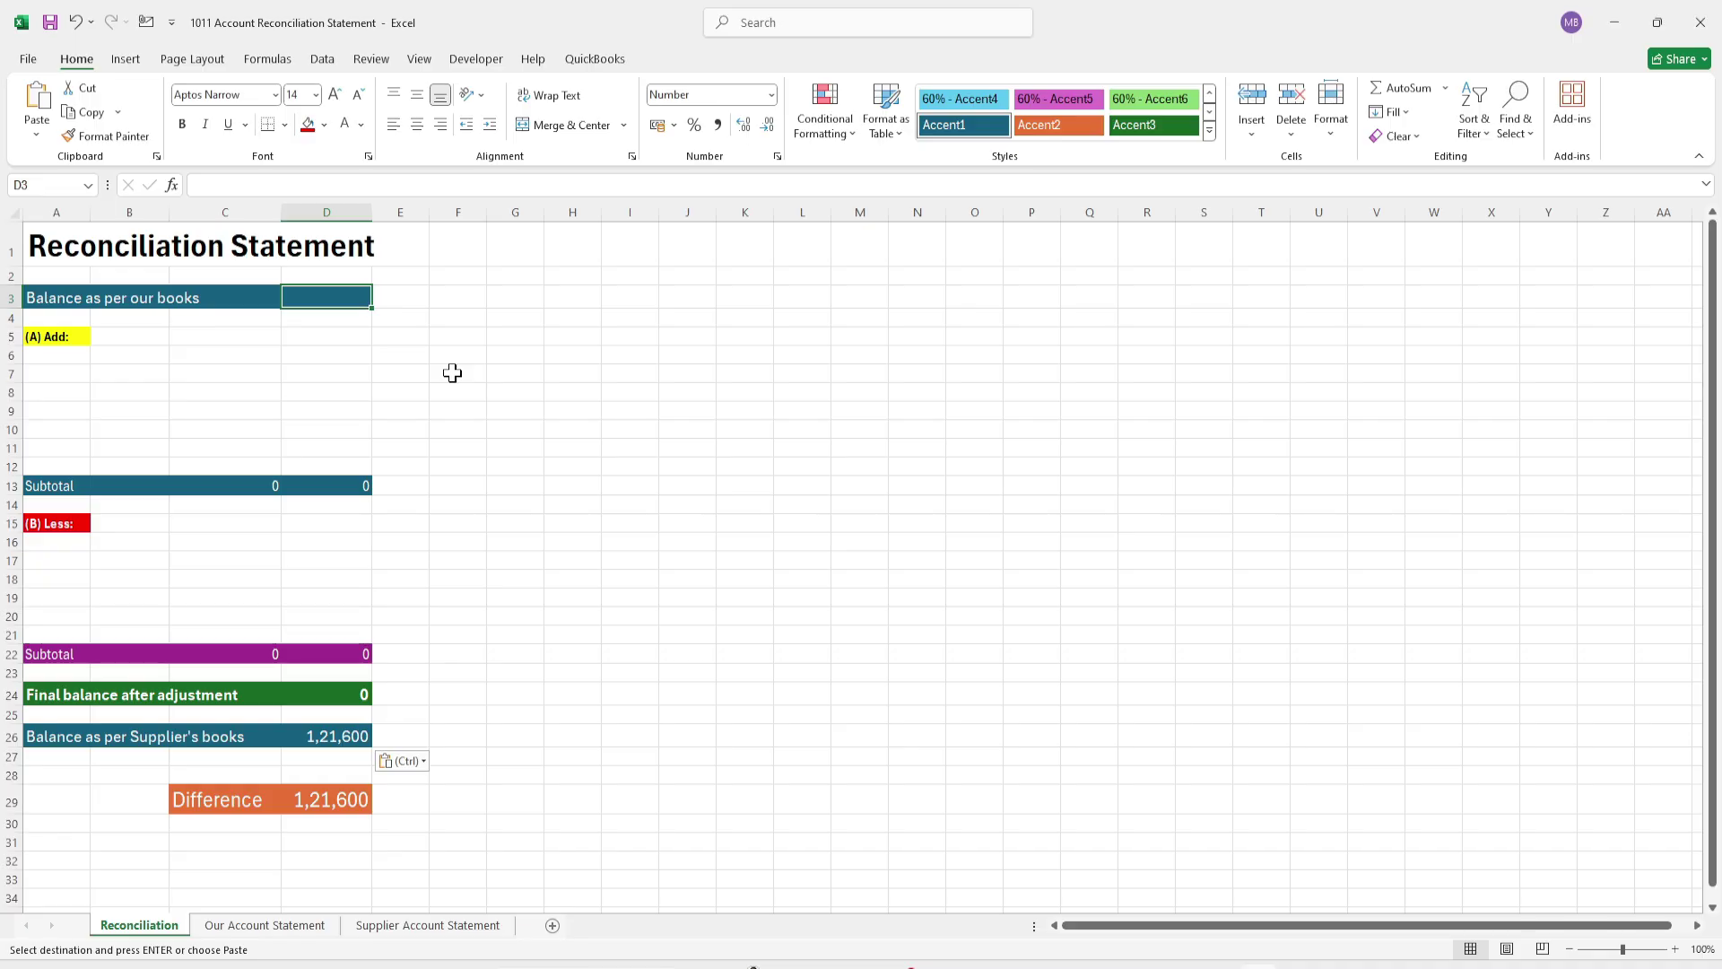
left_click(260, 929)
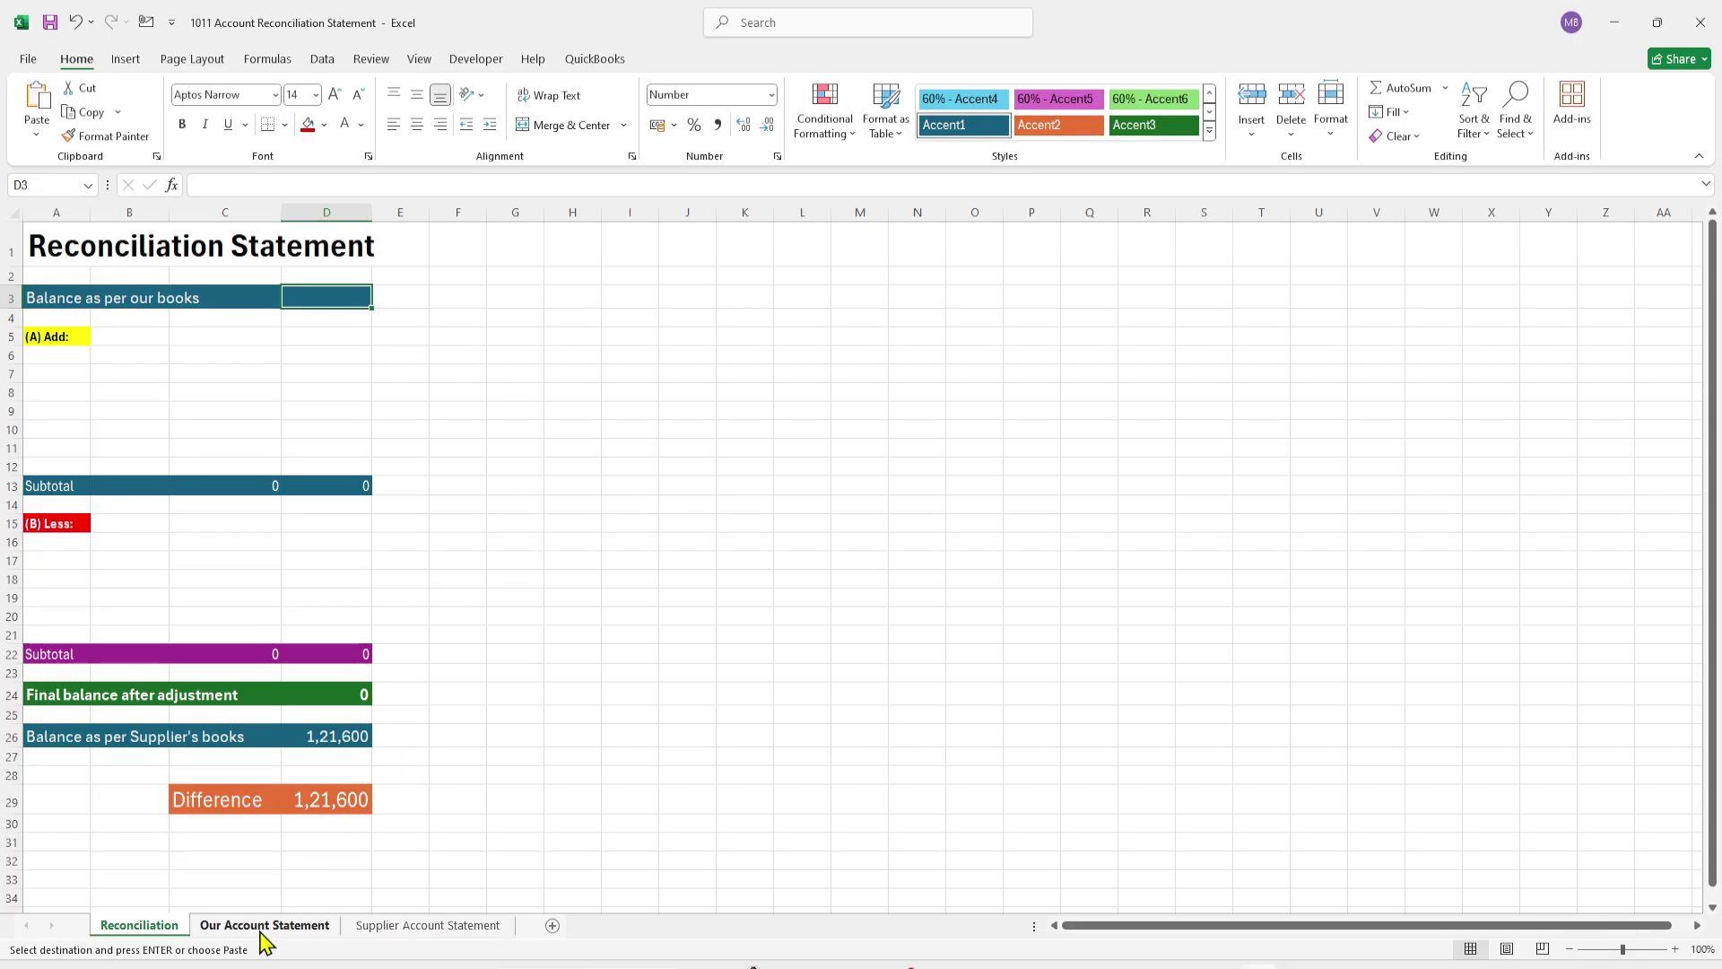
left_click(265, 927)
left_click(244, 505)
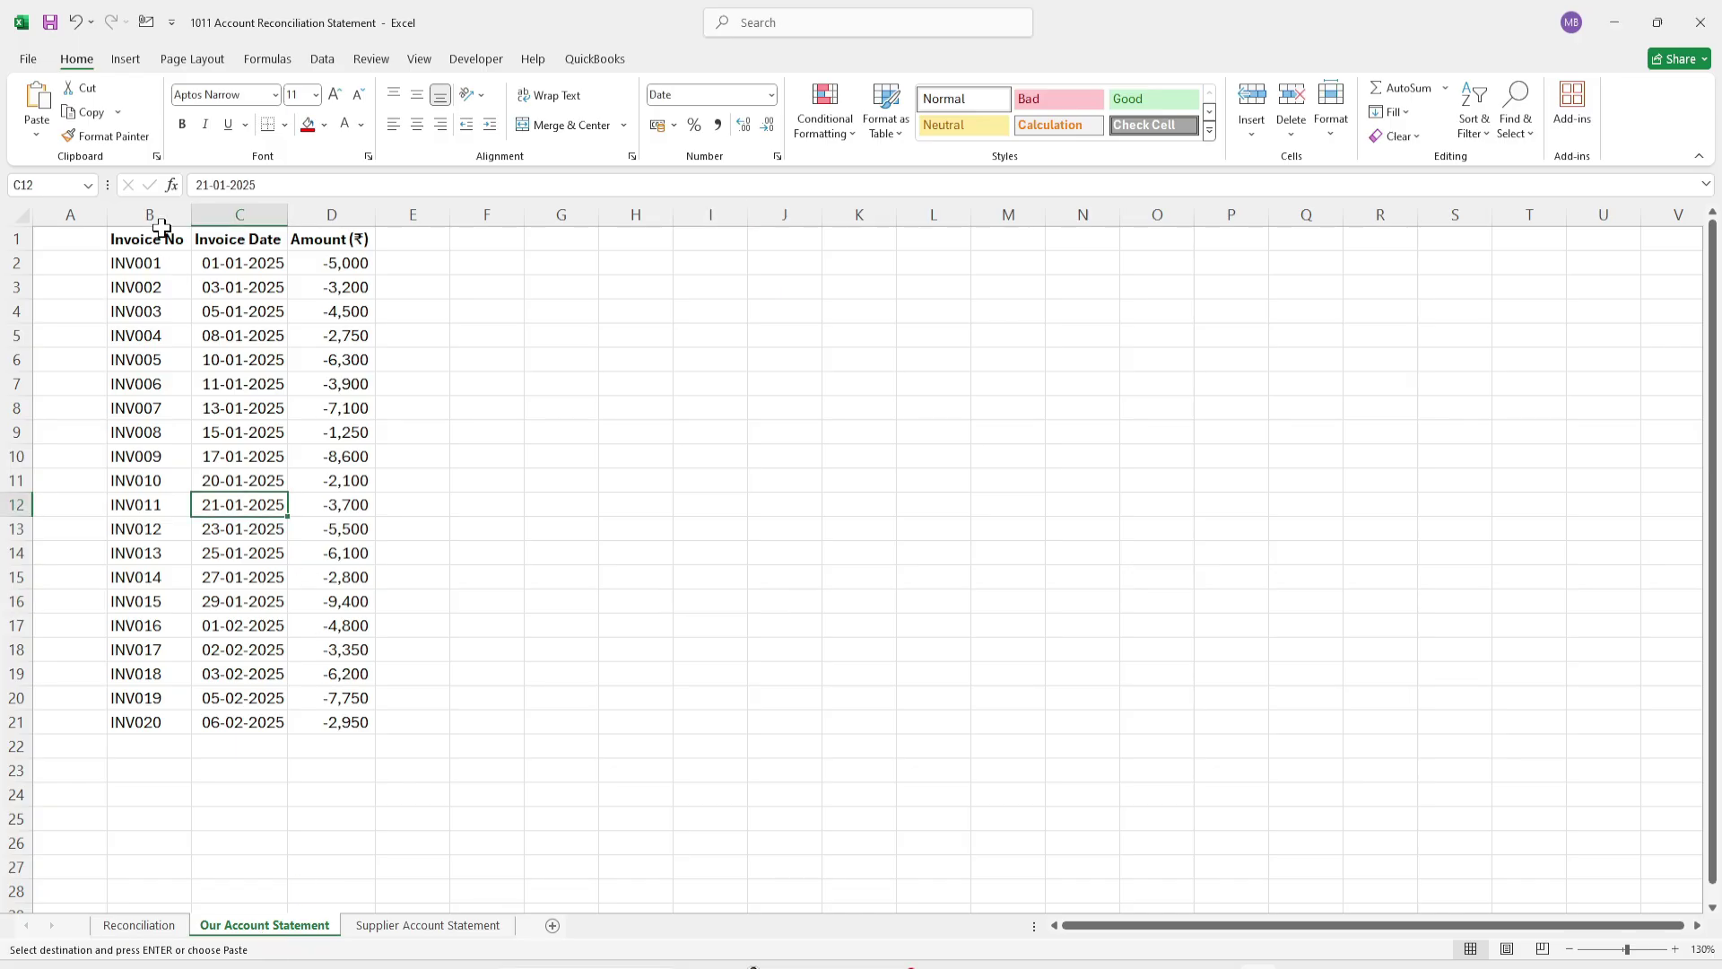
left_click(125, 61)
left_click(179, 111)
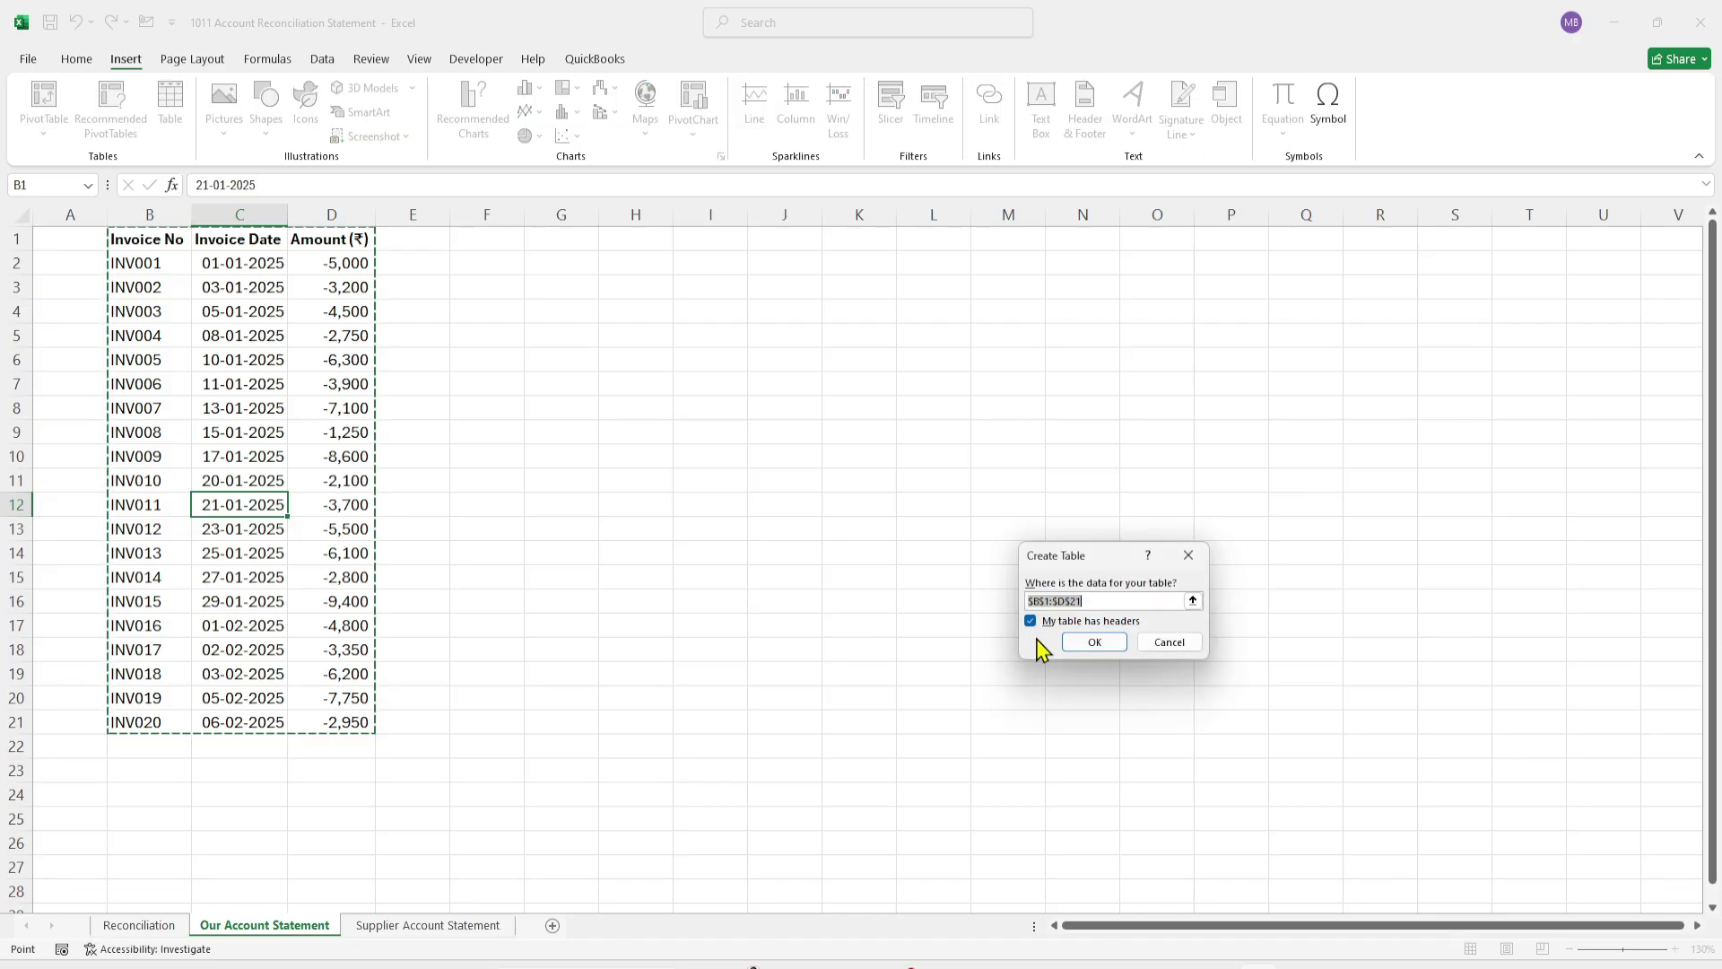
left_click(1094, 642)
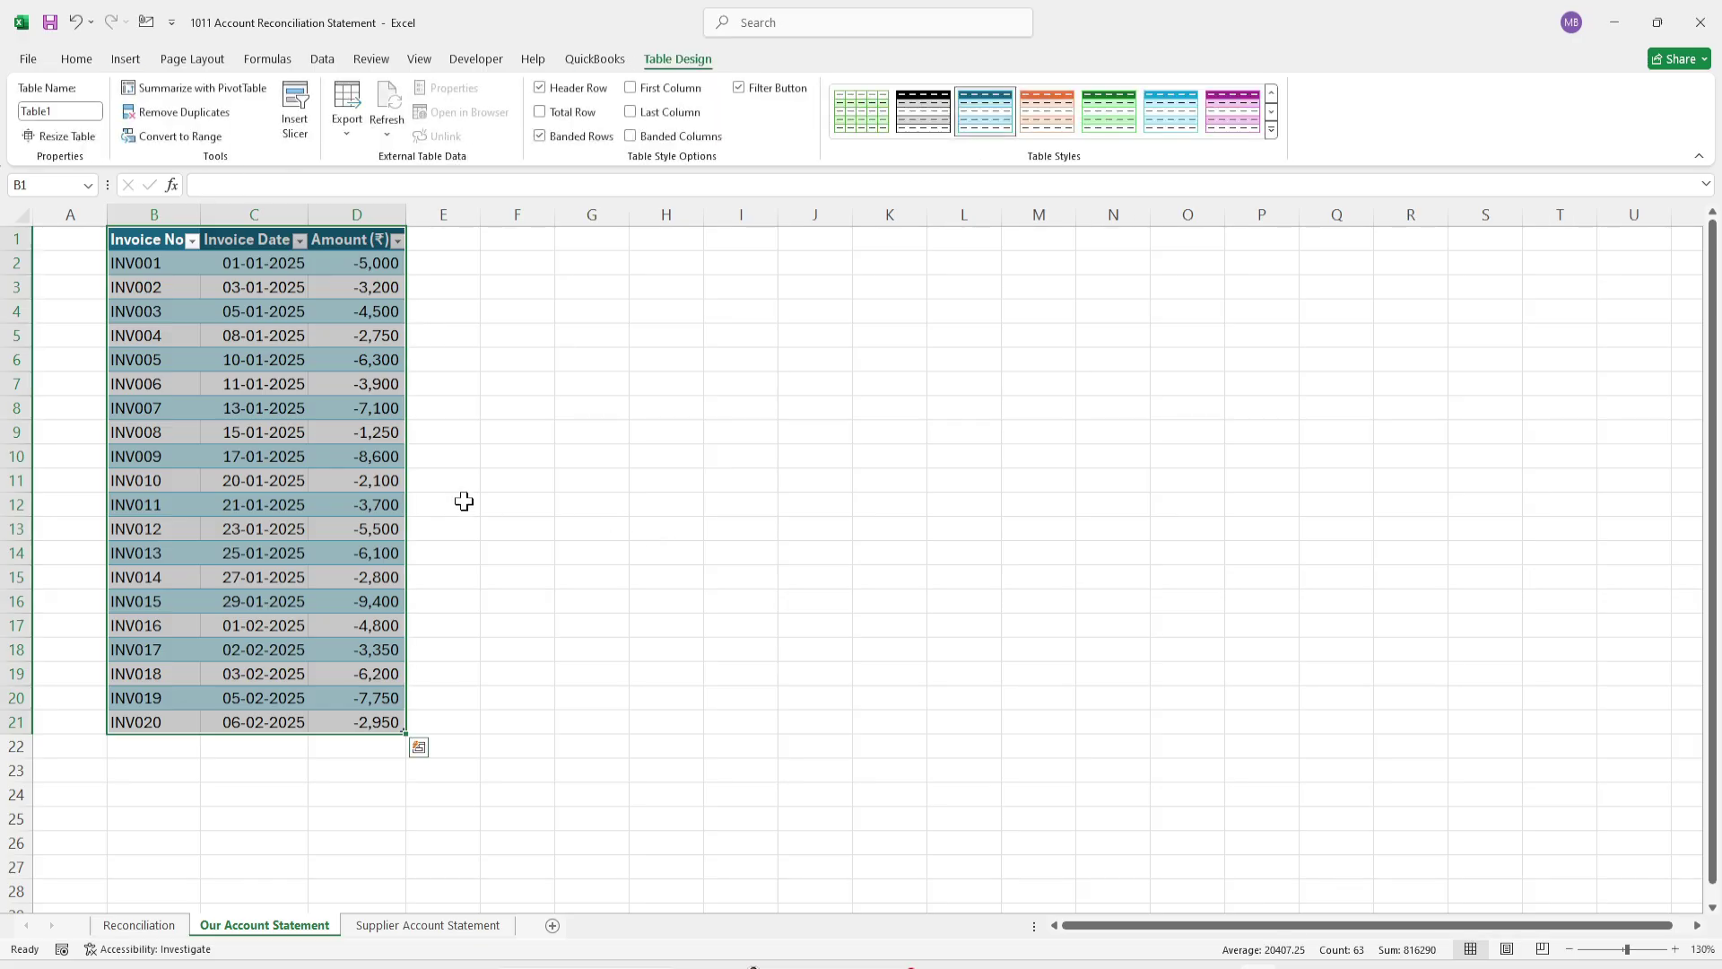
Step: Rename the new invoice table as OurAccStm
left_click(80, 114)
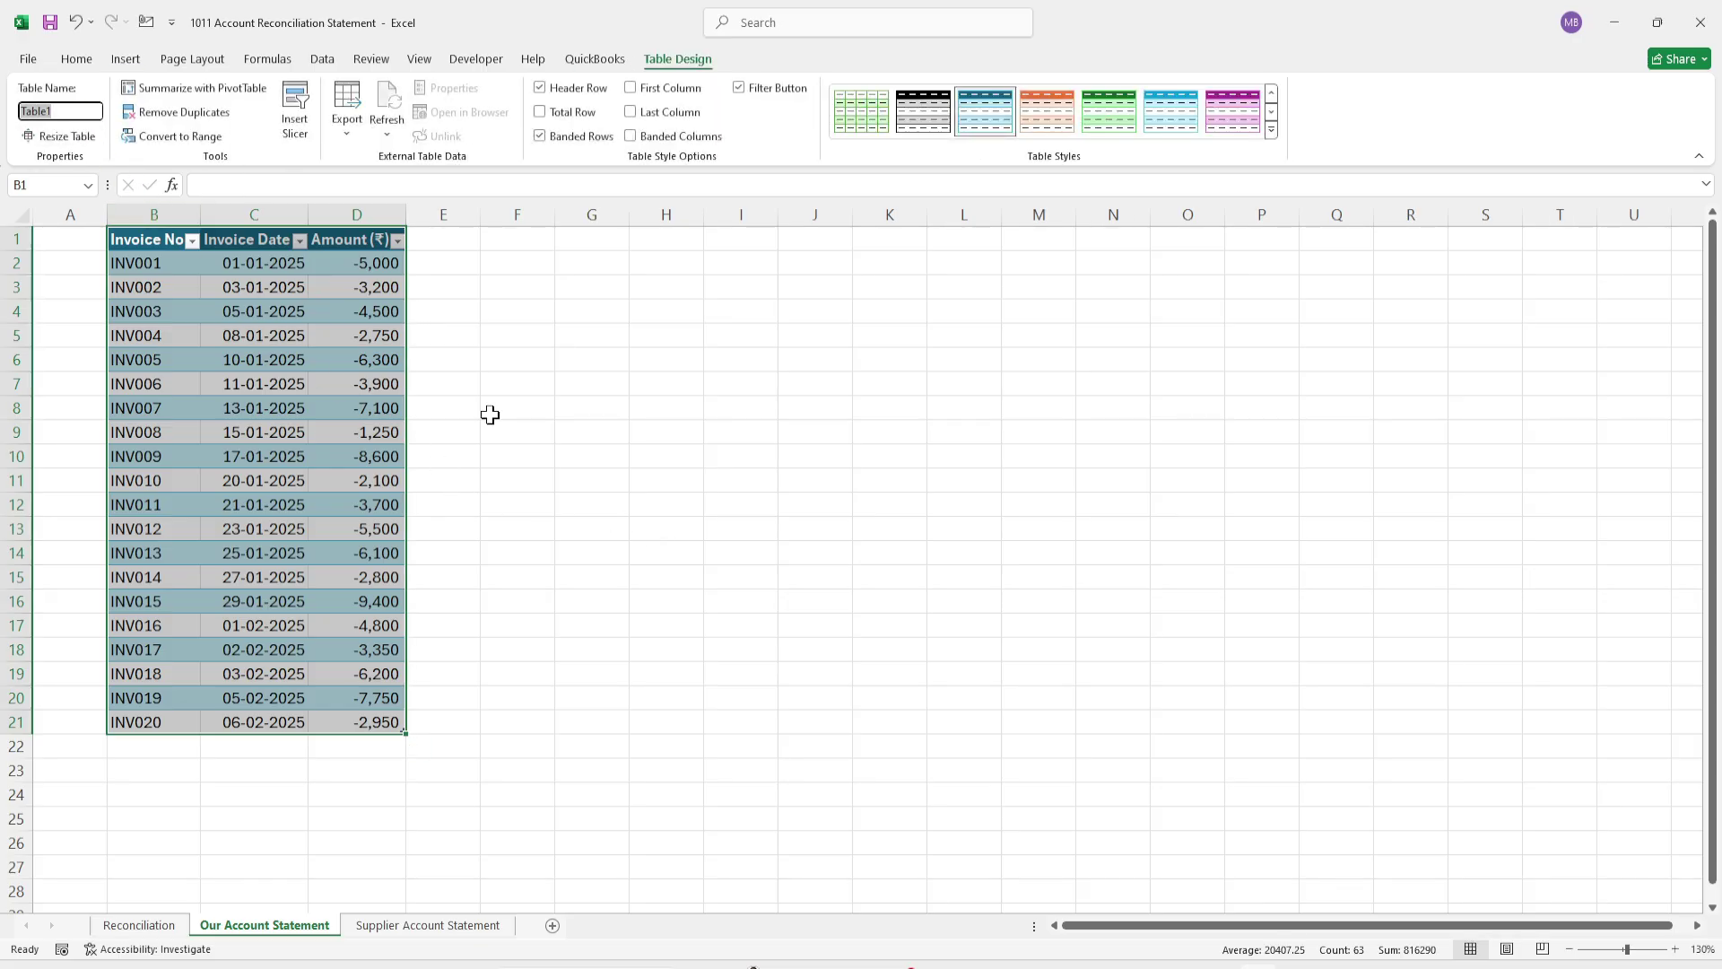
type("OurAccStm")
key("Return")
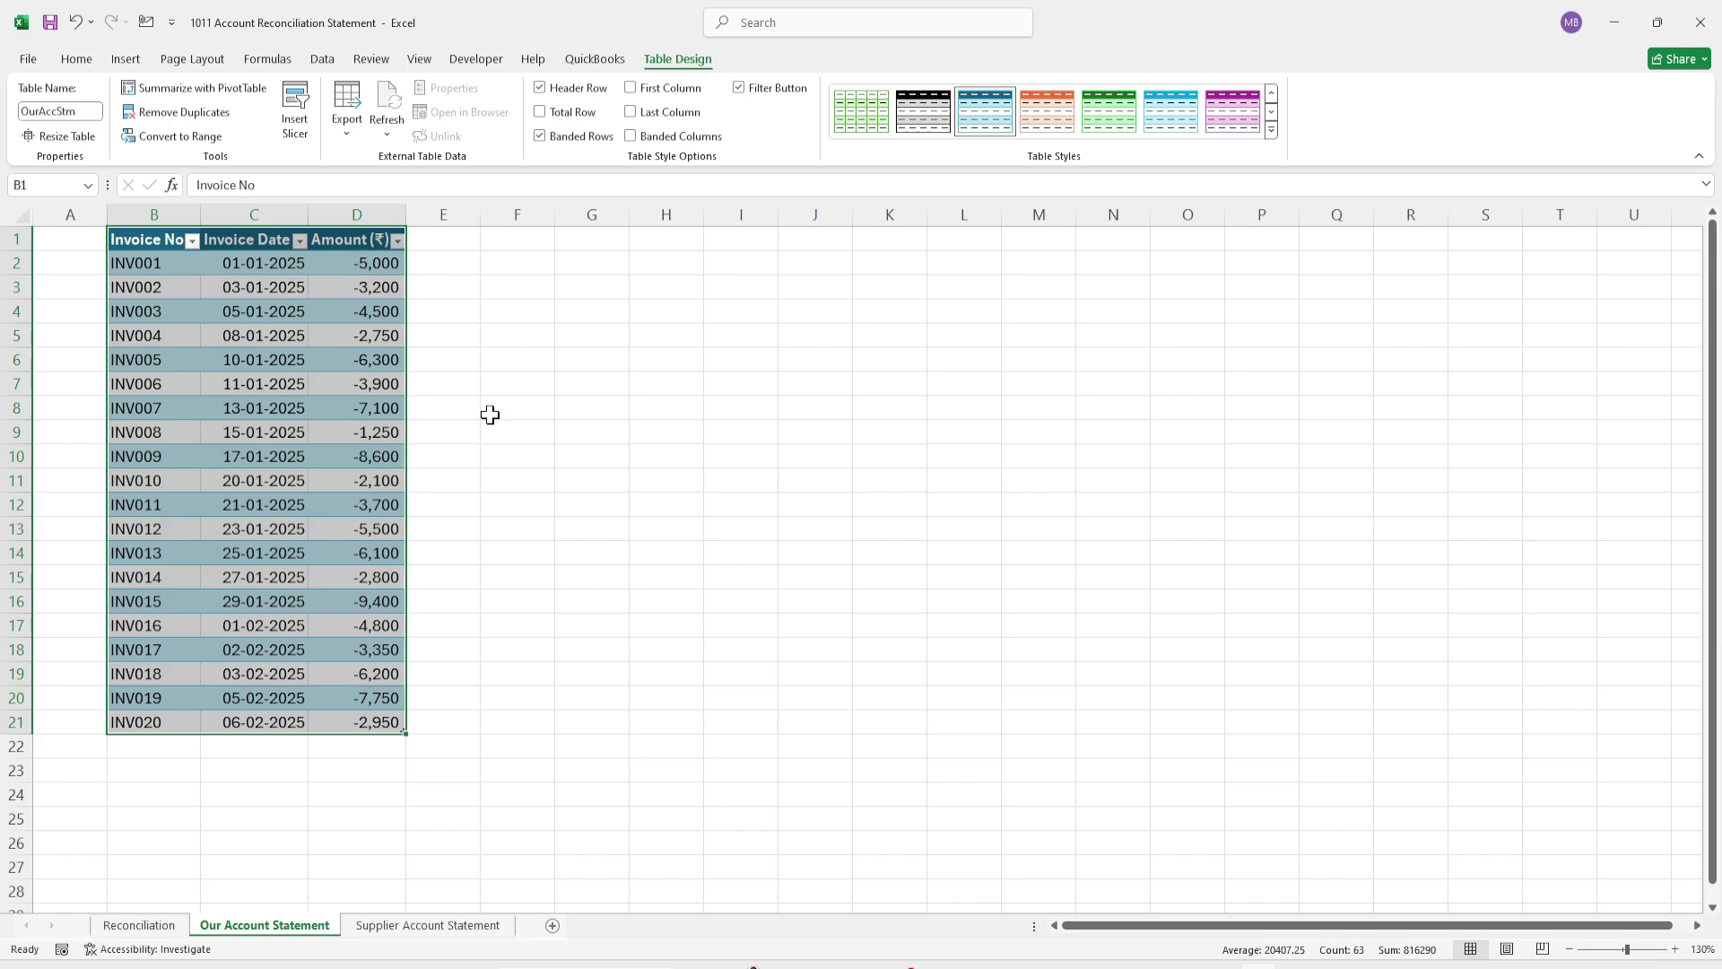
left_click(240, 781)
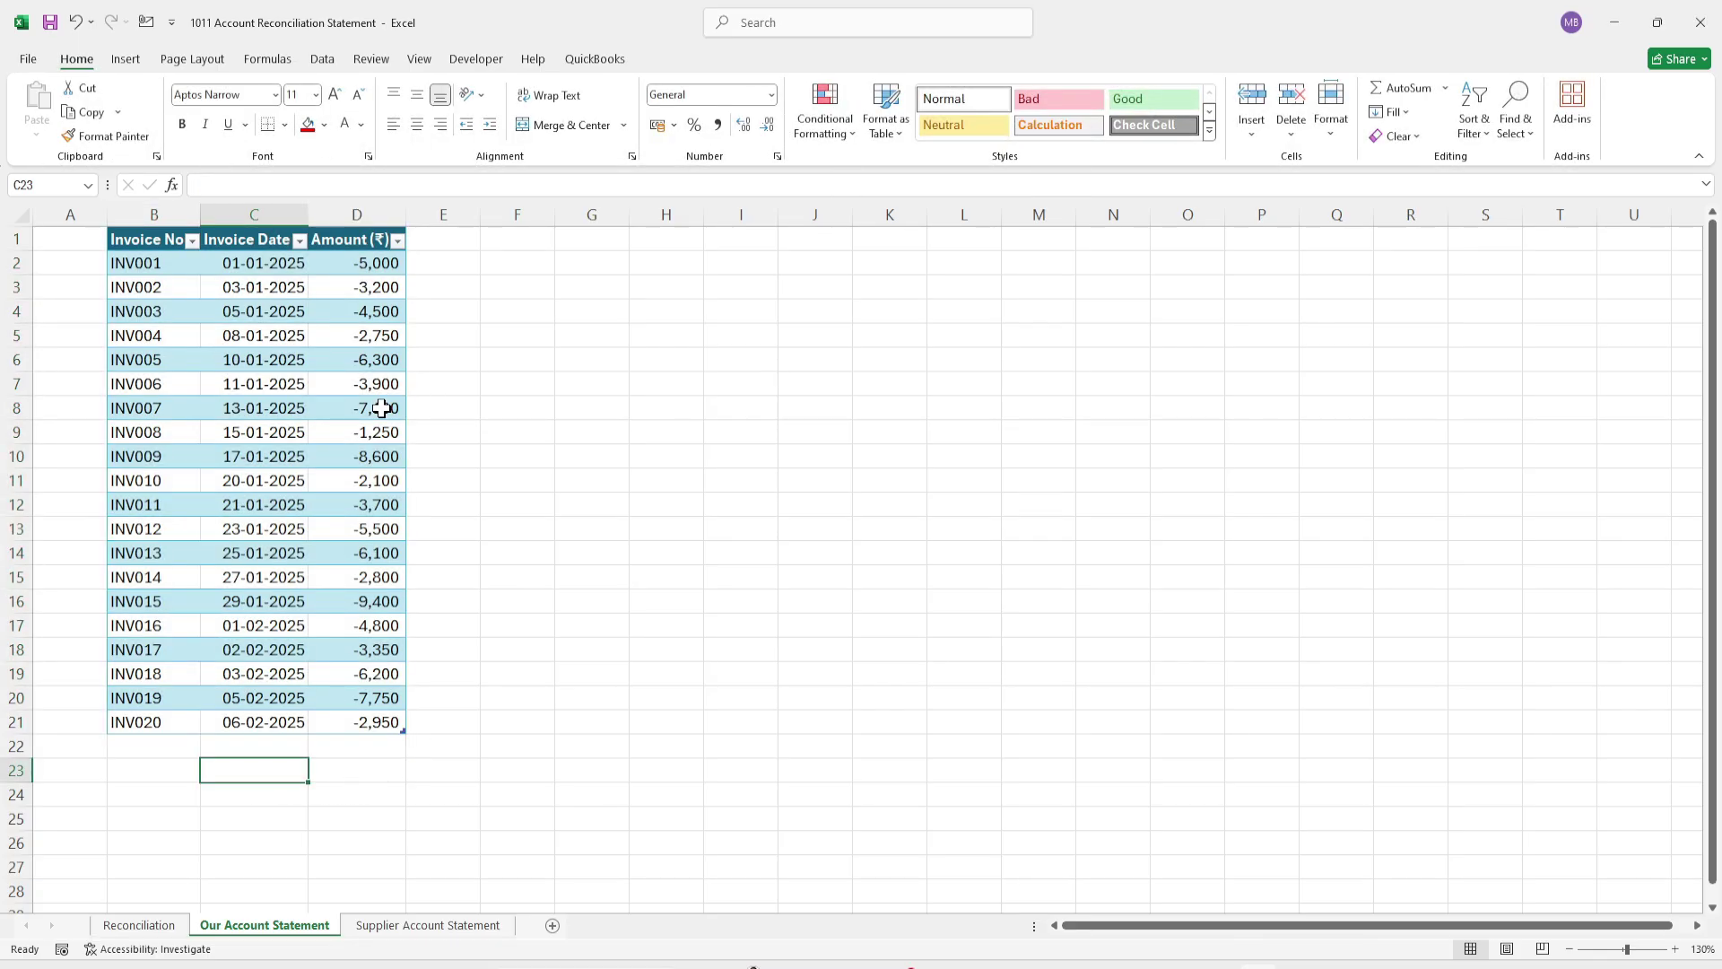
Step: Enter =SUM(OurAccStm[Amount (₹)]) in D3, Balance as per our books, on the Reconciliation sheet
left_click(144, 929)
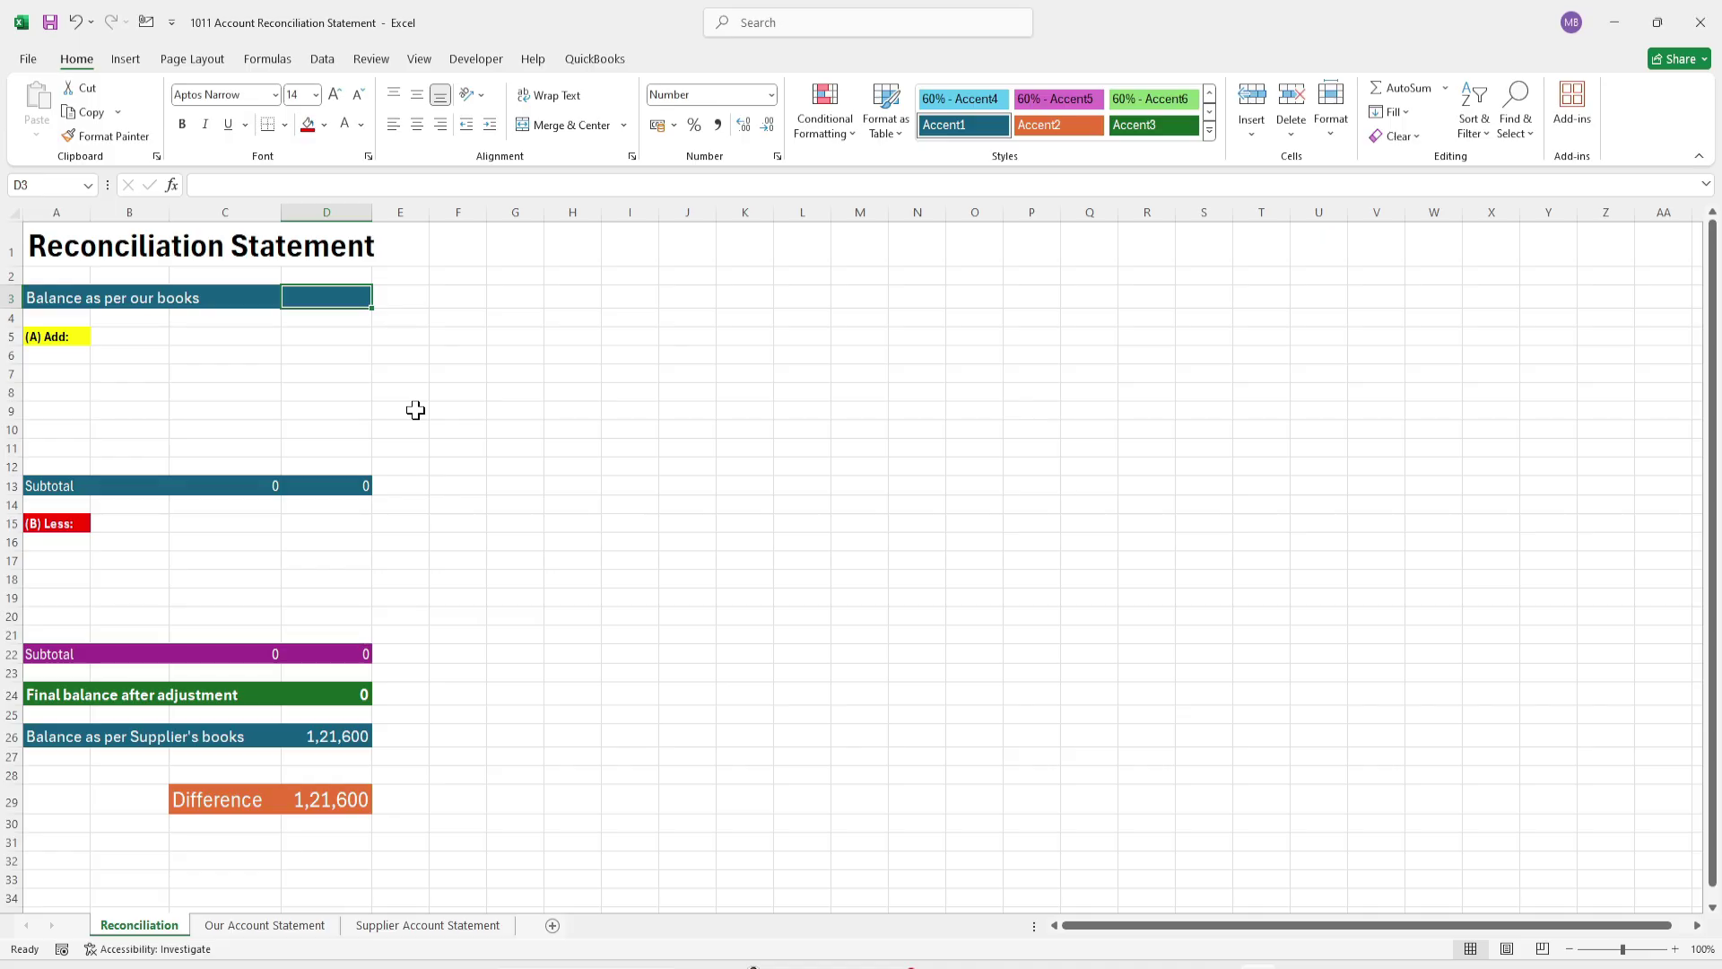
type("=")
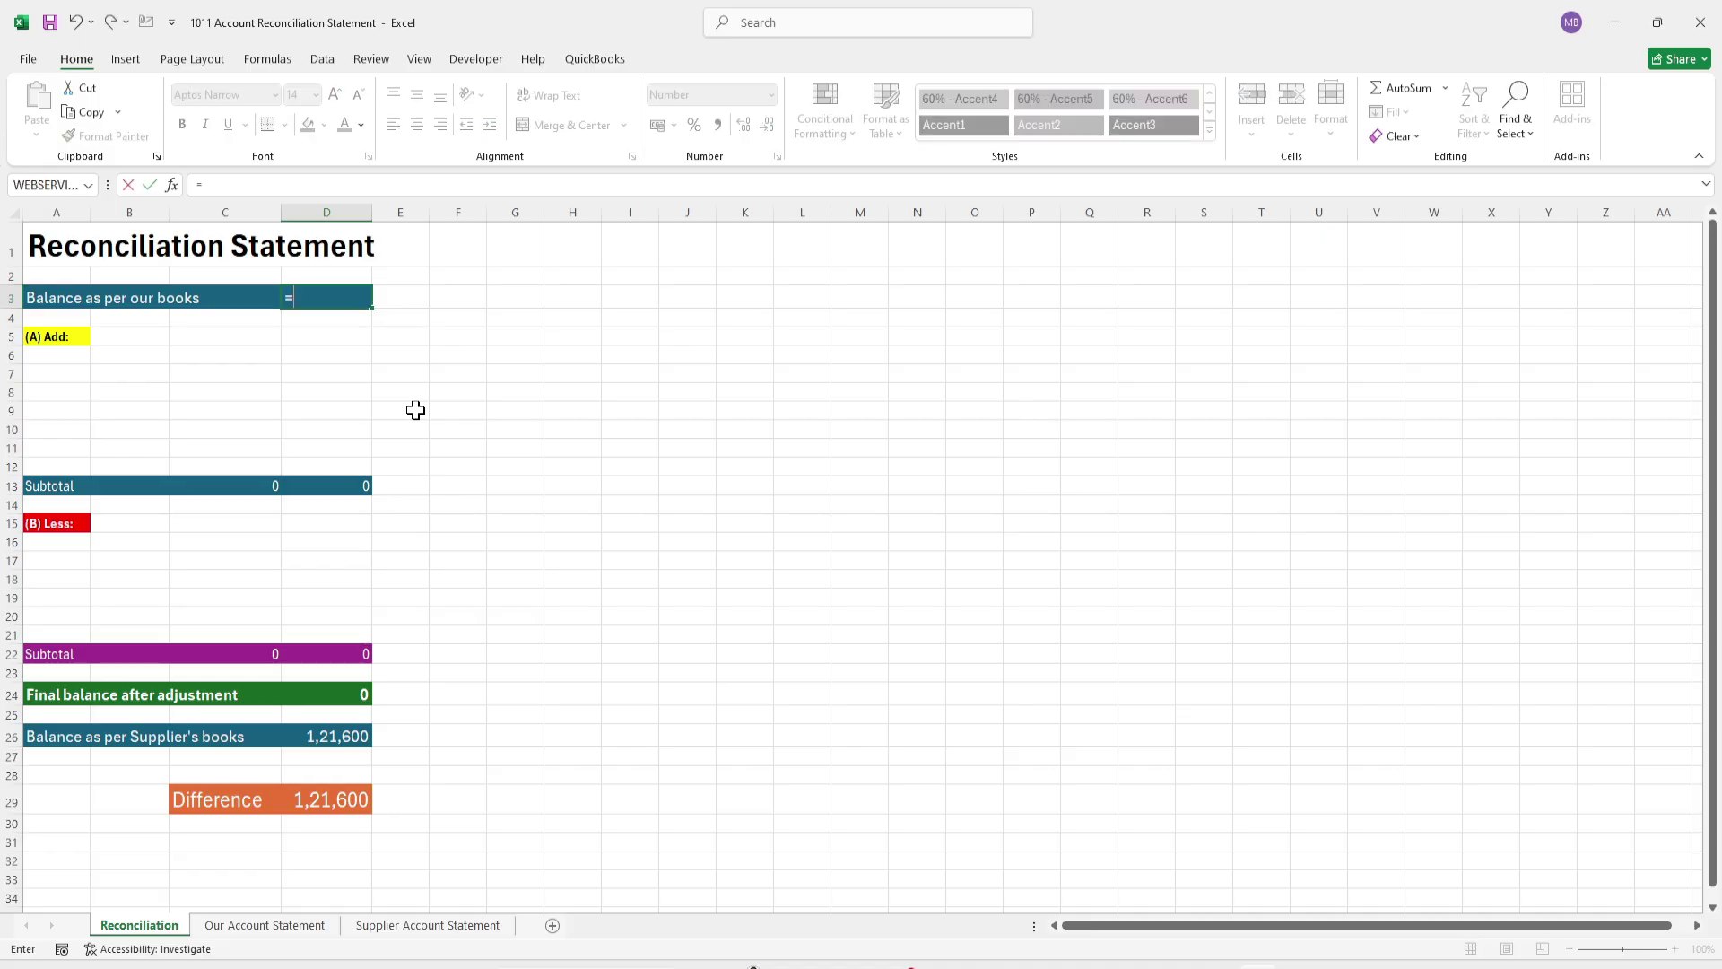
type("sum(")
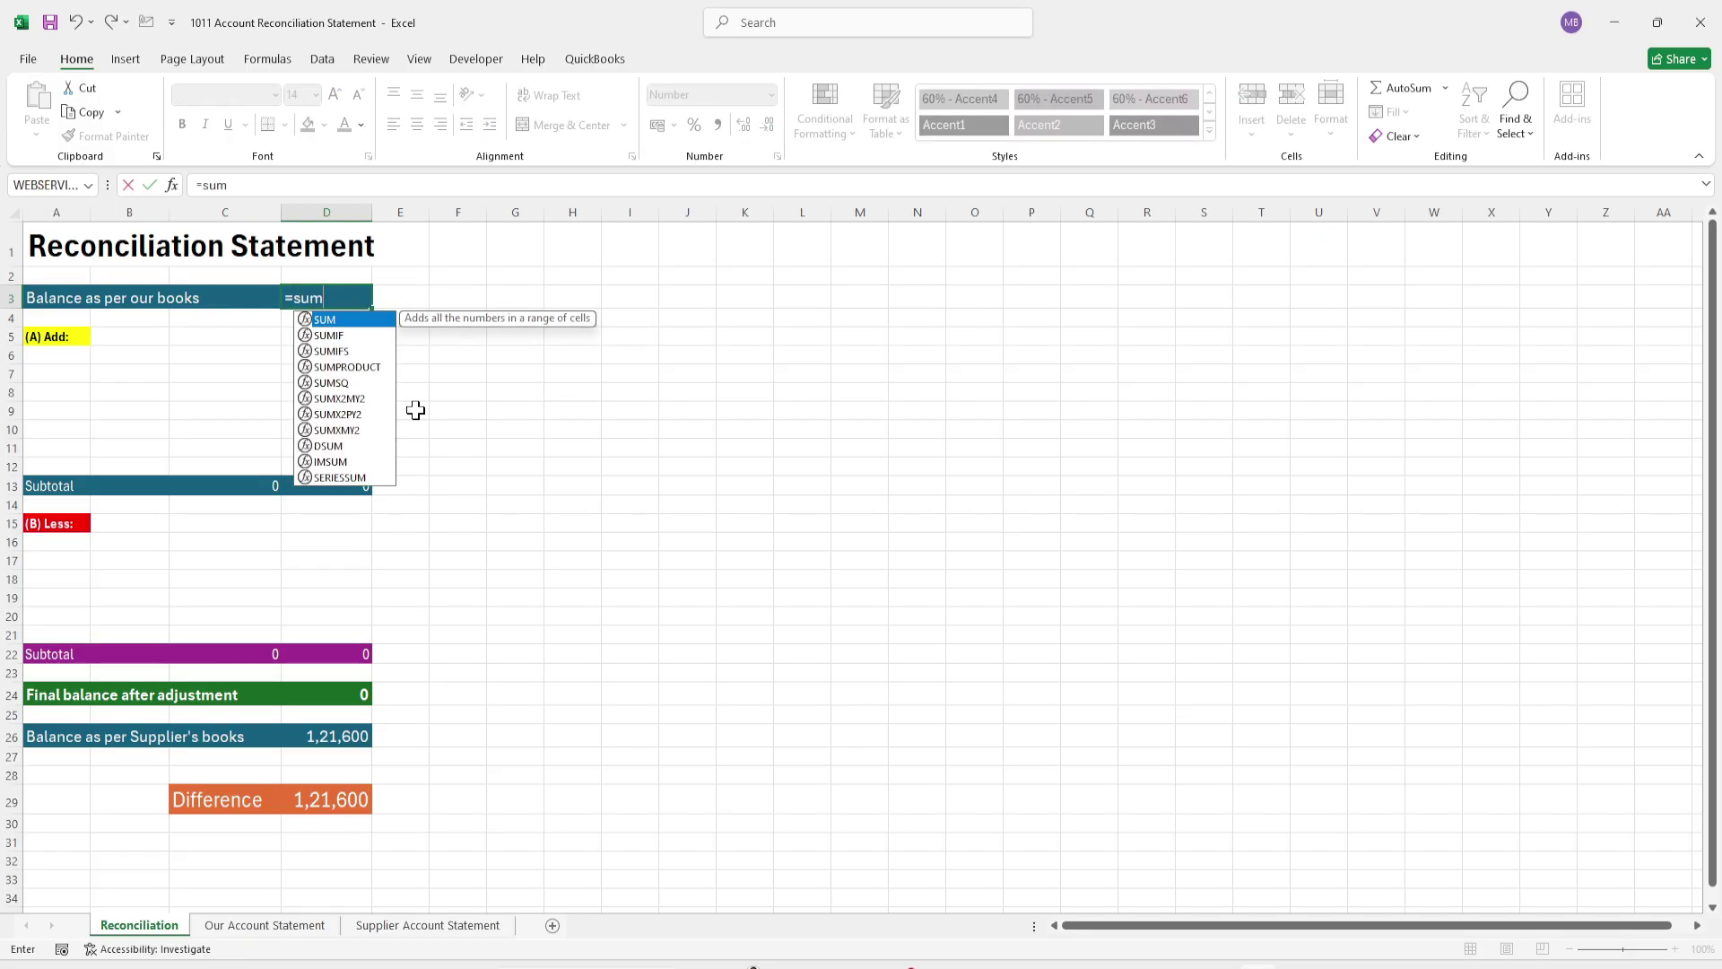
left_click(266, 924)
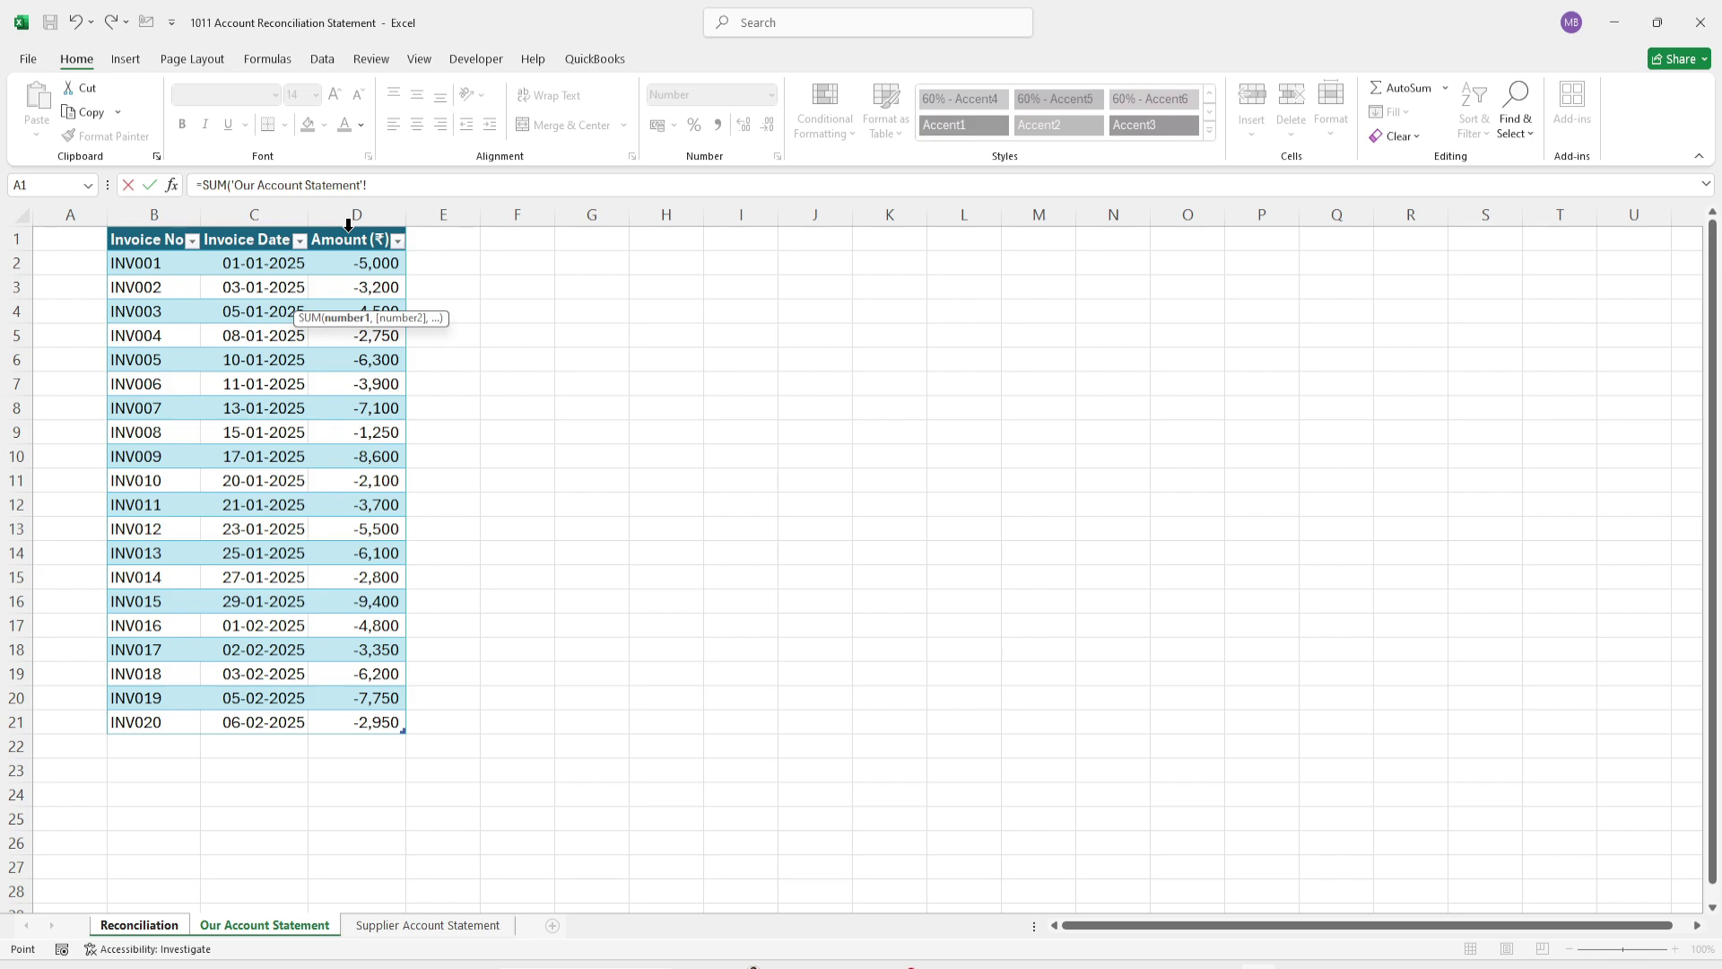
left_click(349, 224)
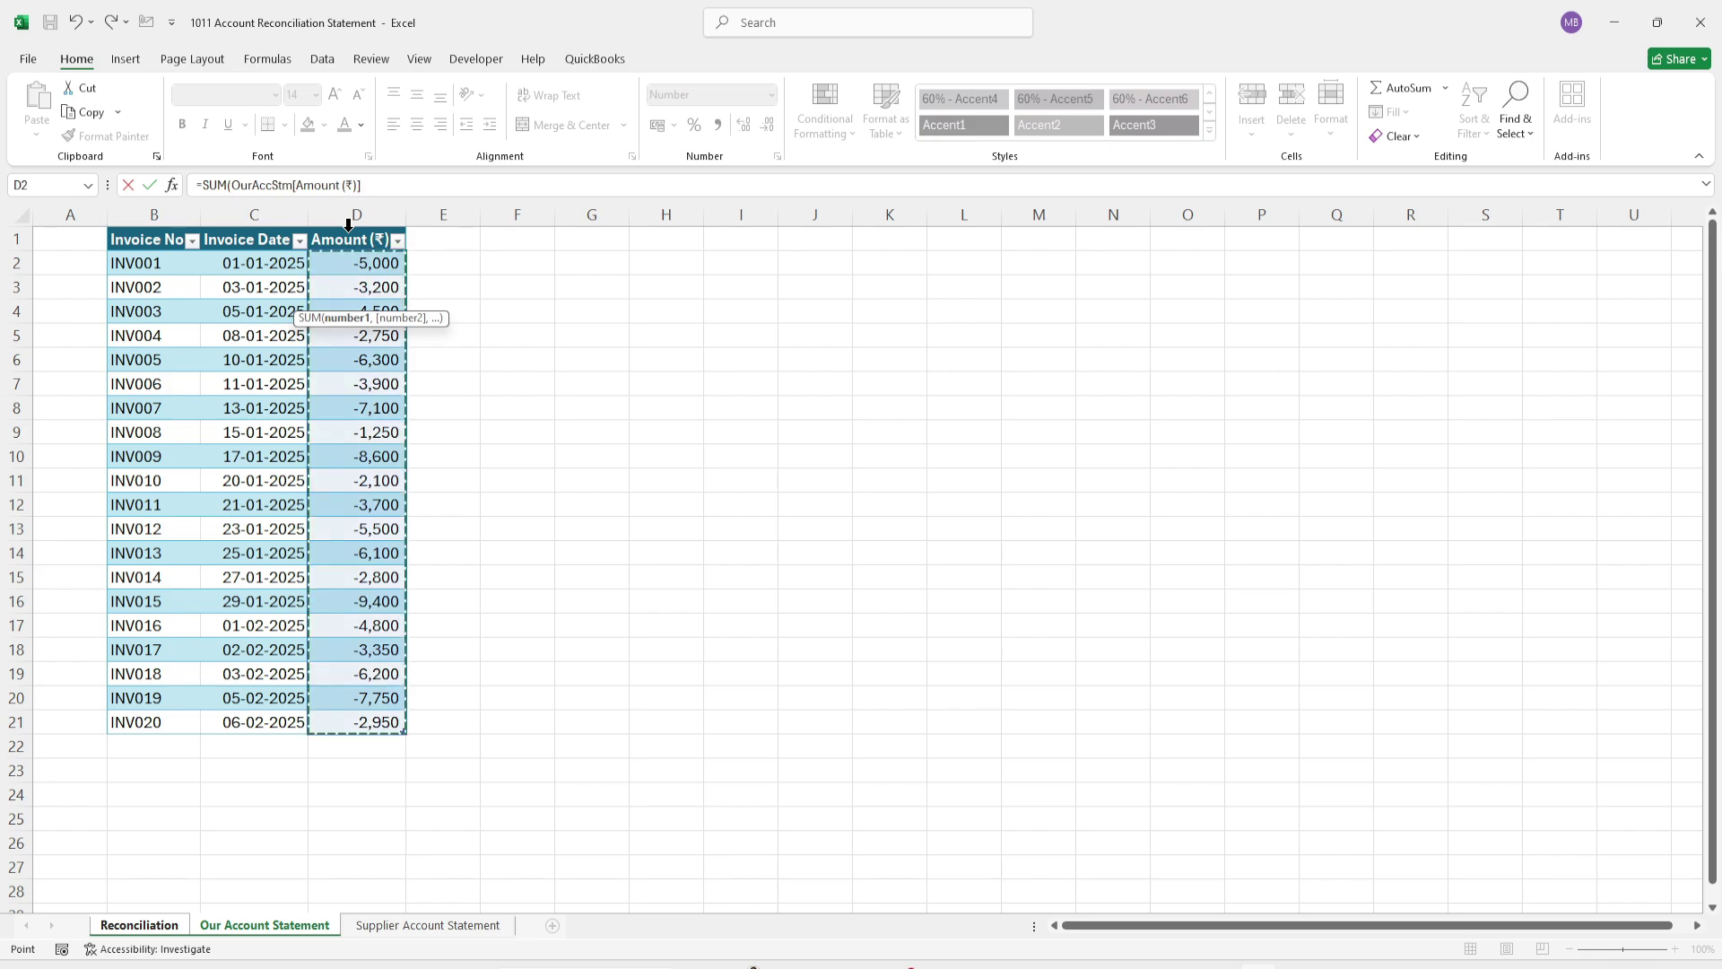
type(")")
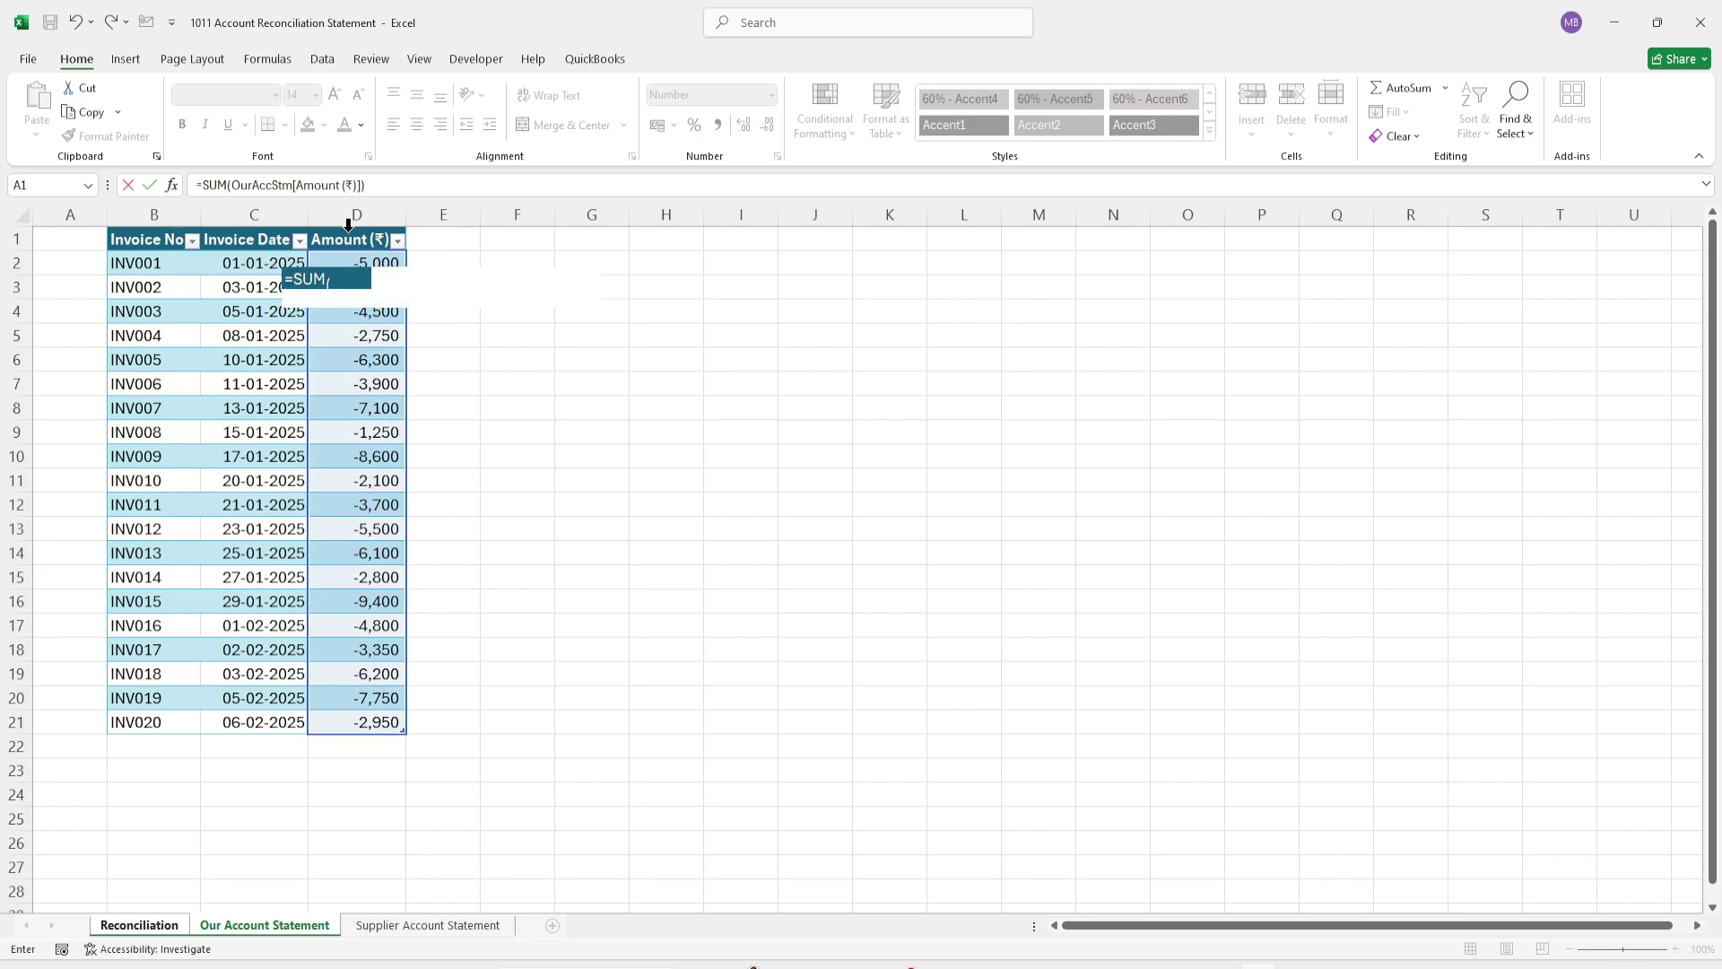
key("Return")
left_click(352, 302)
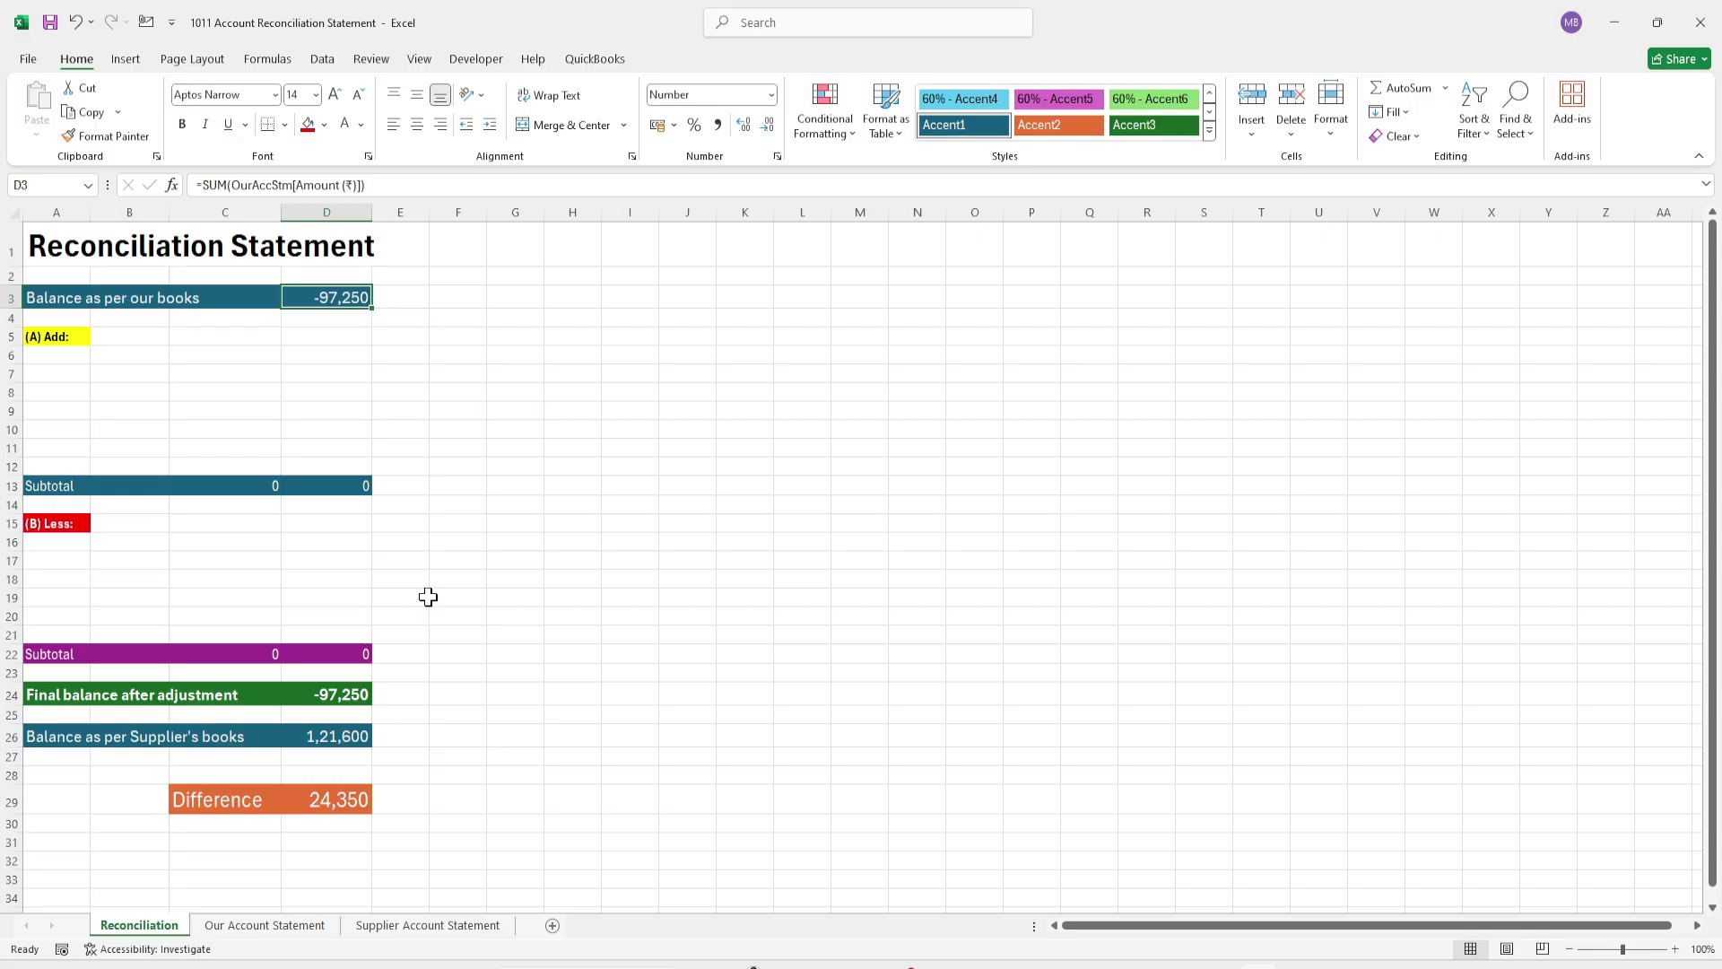
Step: Add a test amount of 5000 in D22 below the OurAccStm table and check the book balance on the Reconciliation sheet
left_click(265, 926)
left_click(357, 752)
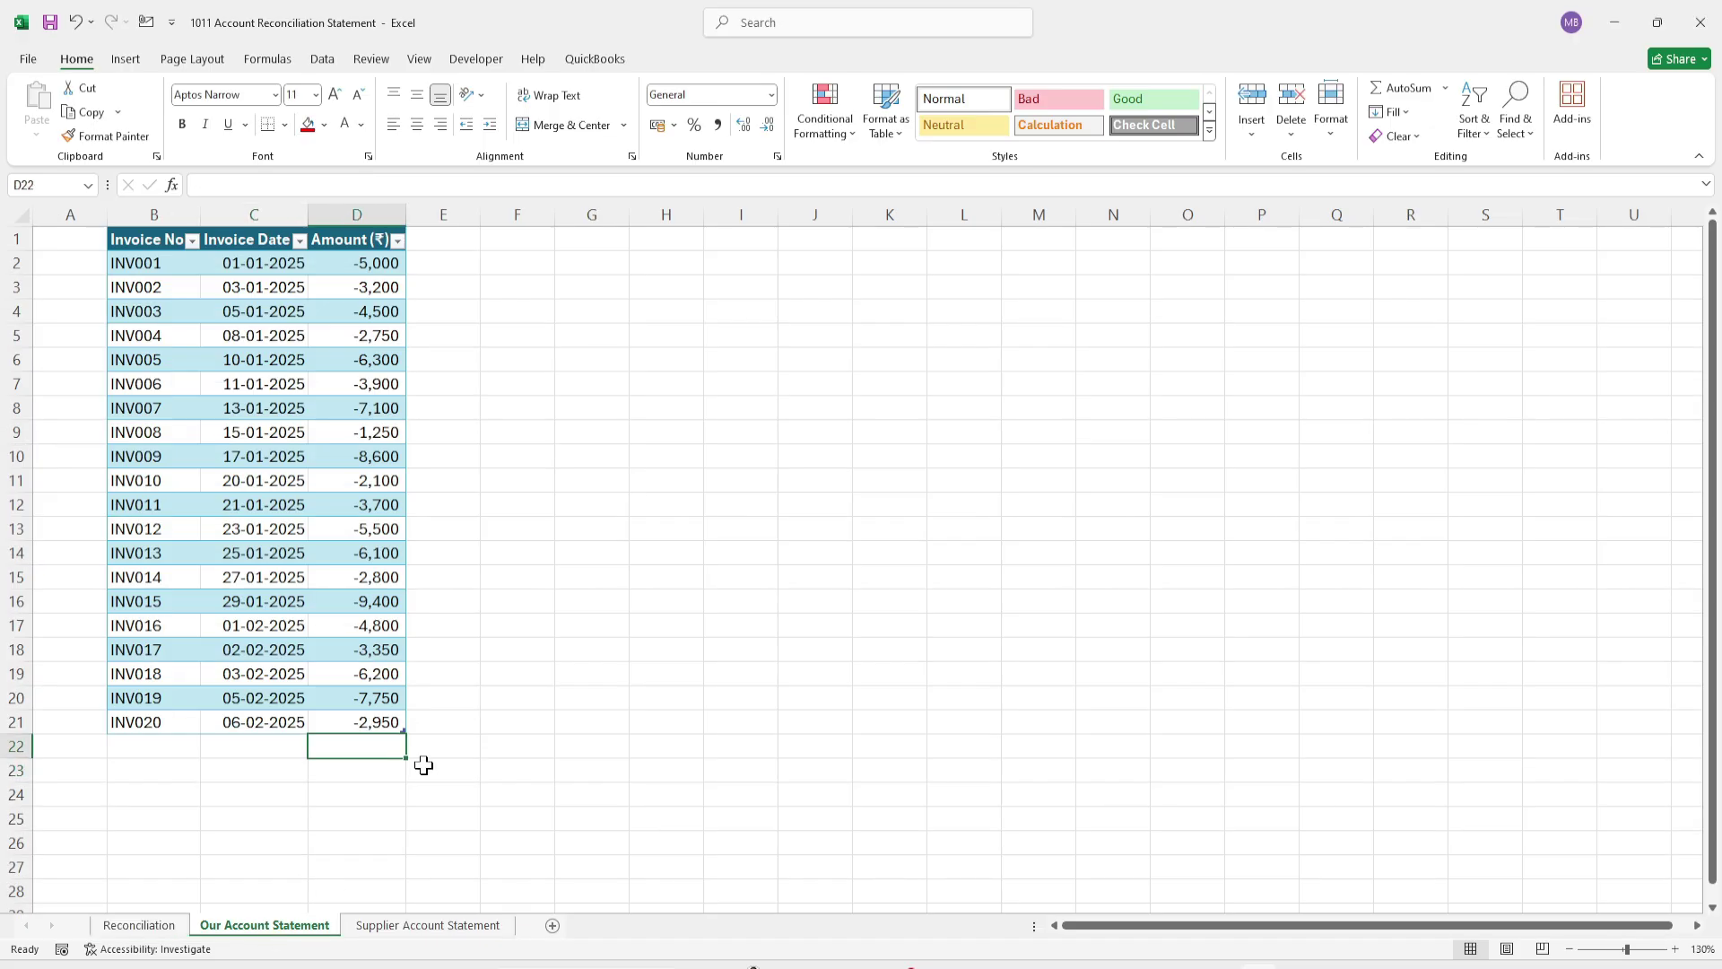
left_click(161, 929)
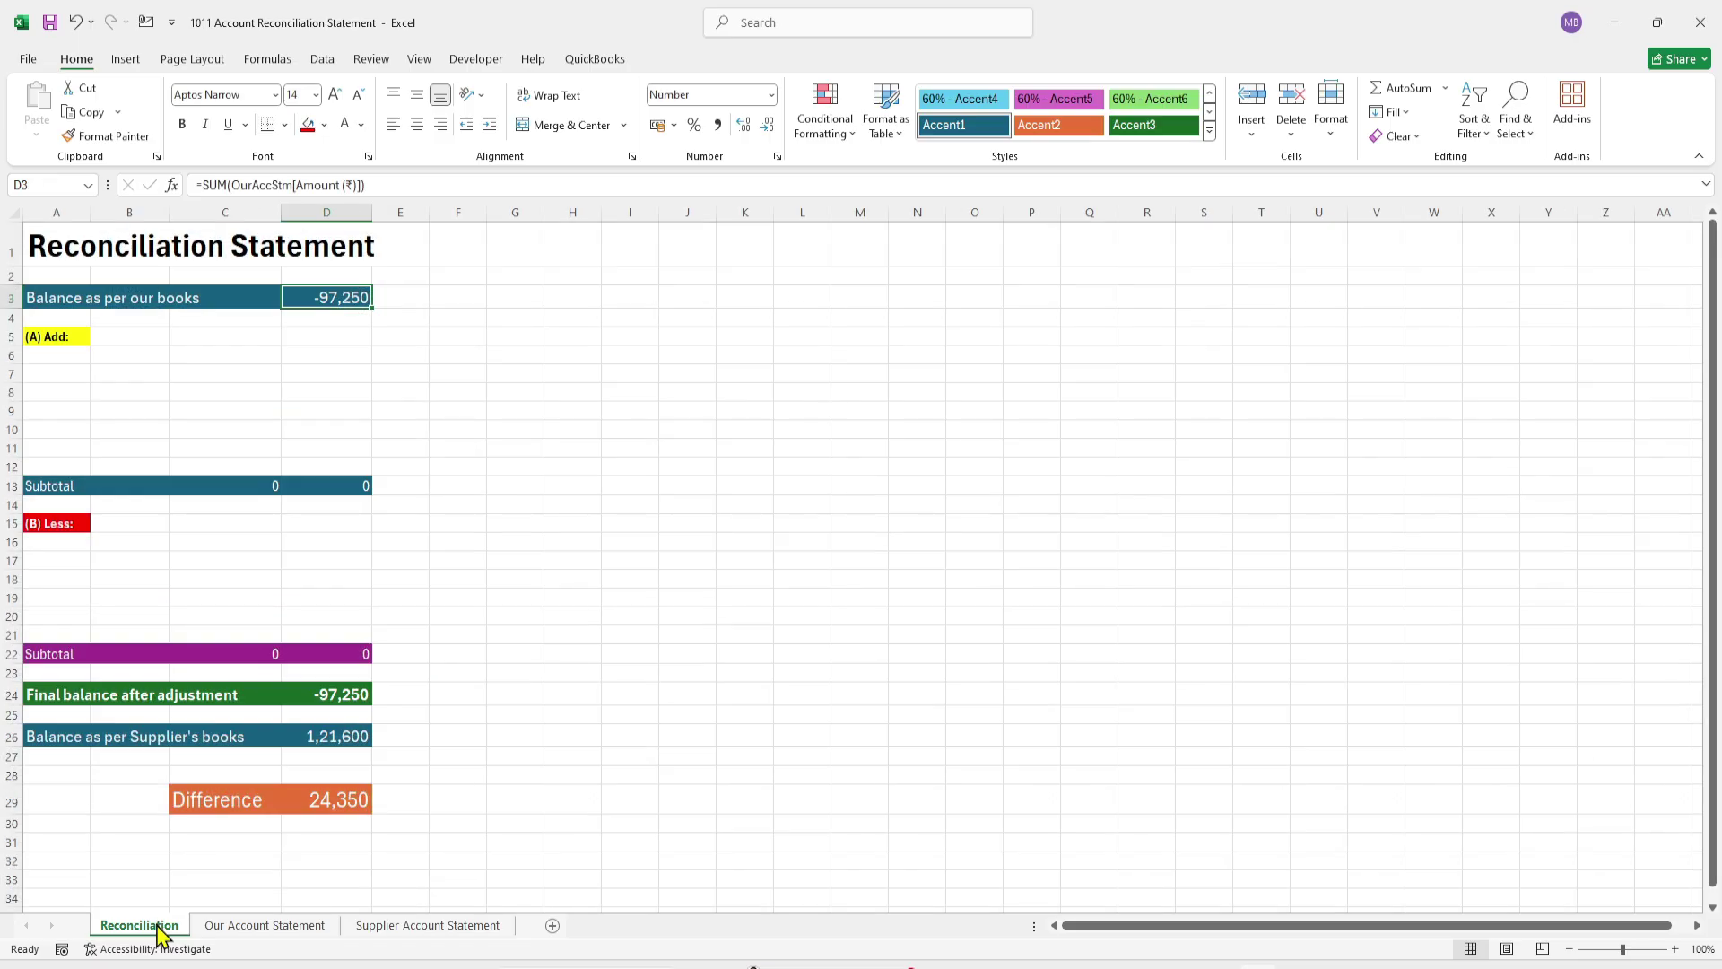
left_click(263, 928)
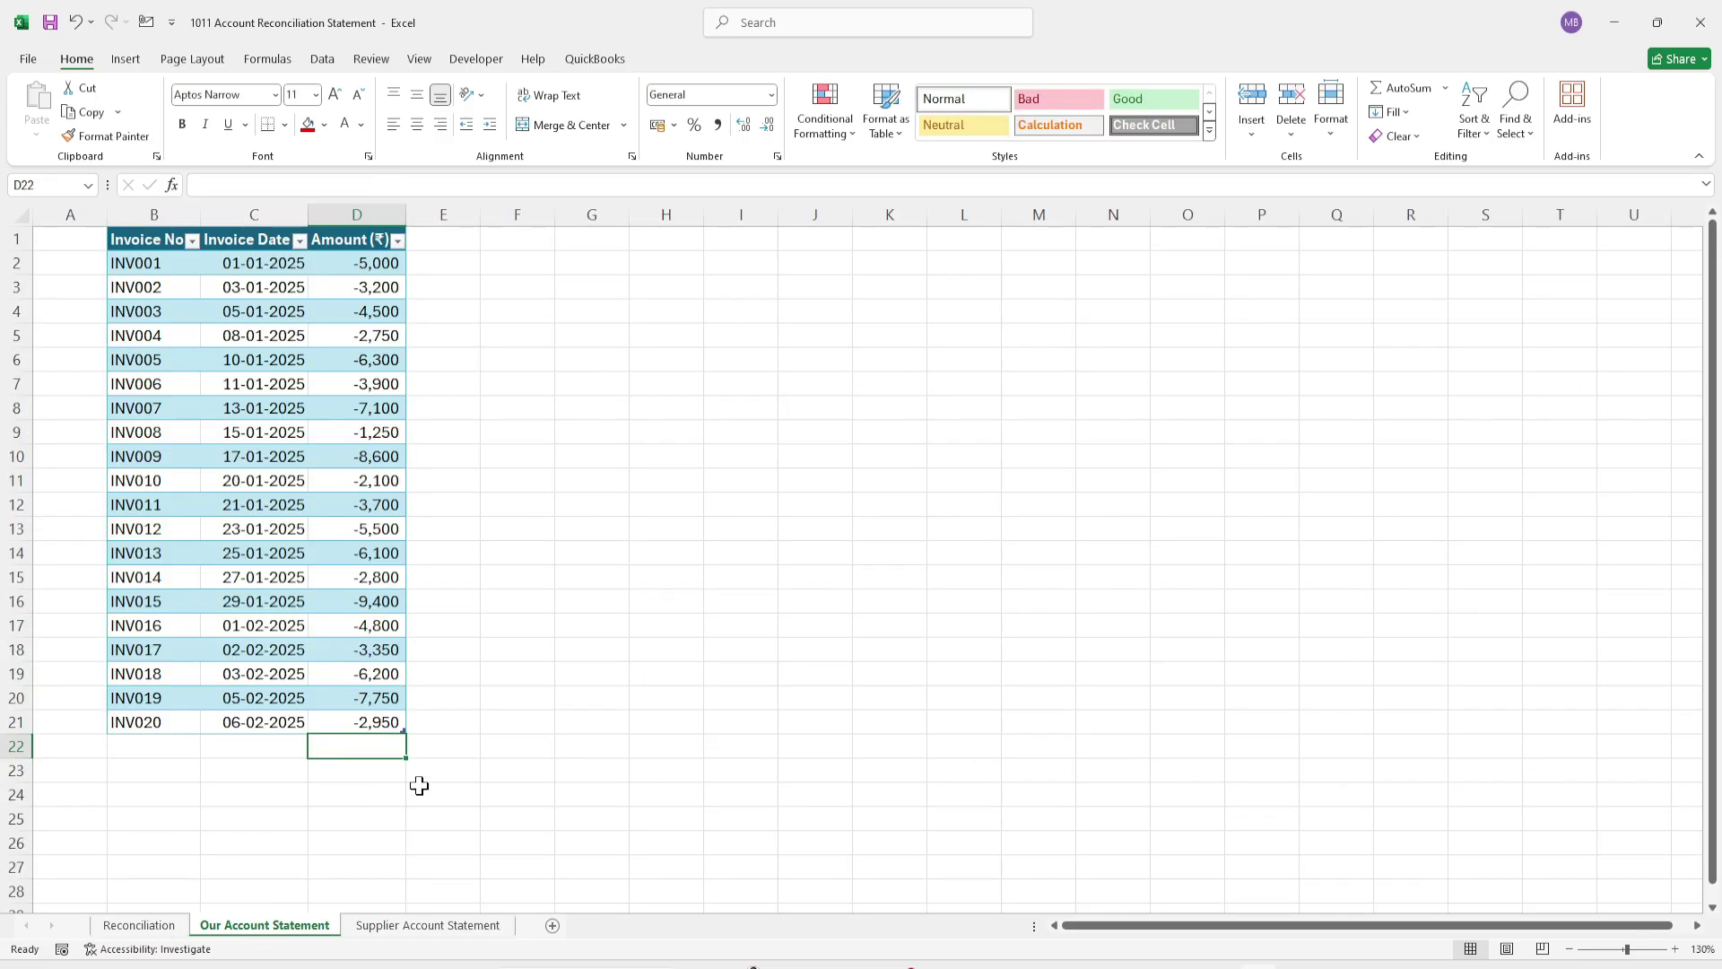
type("5000")
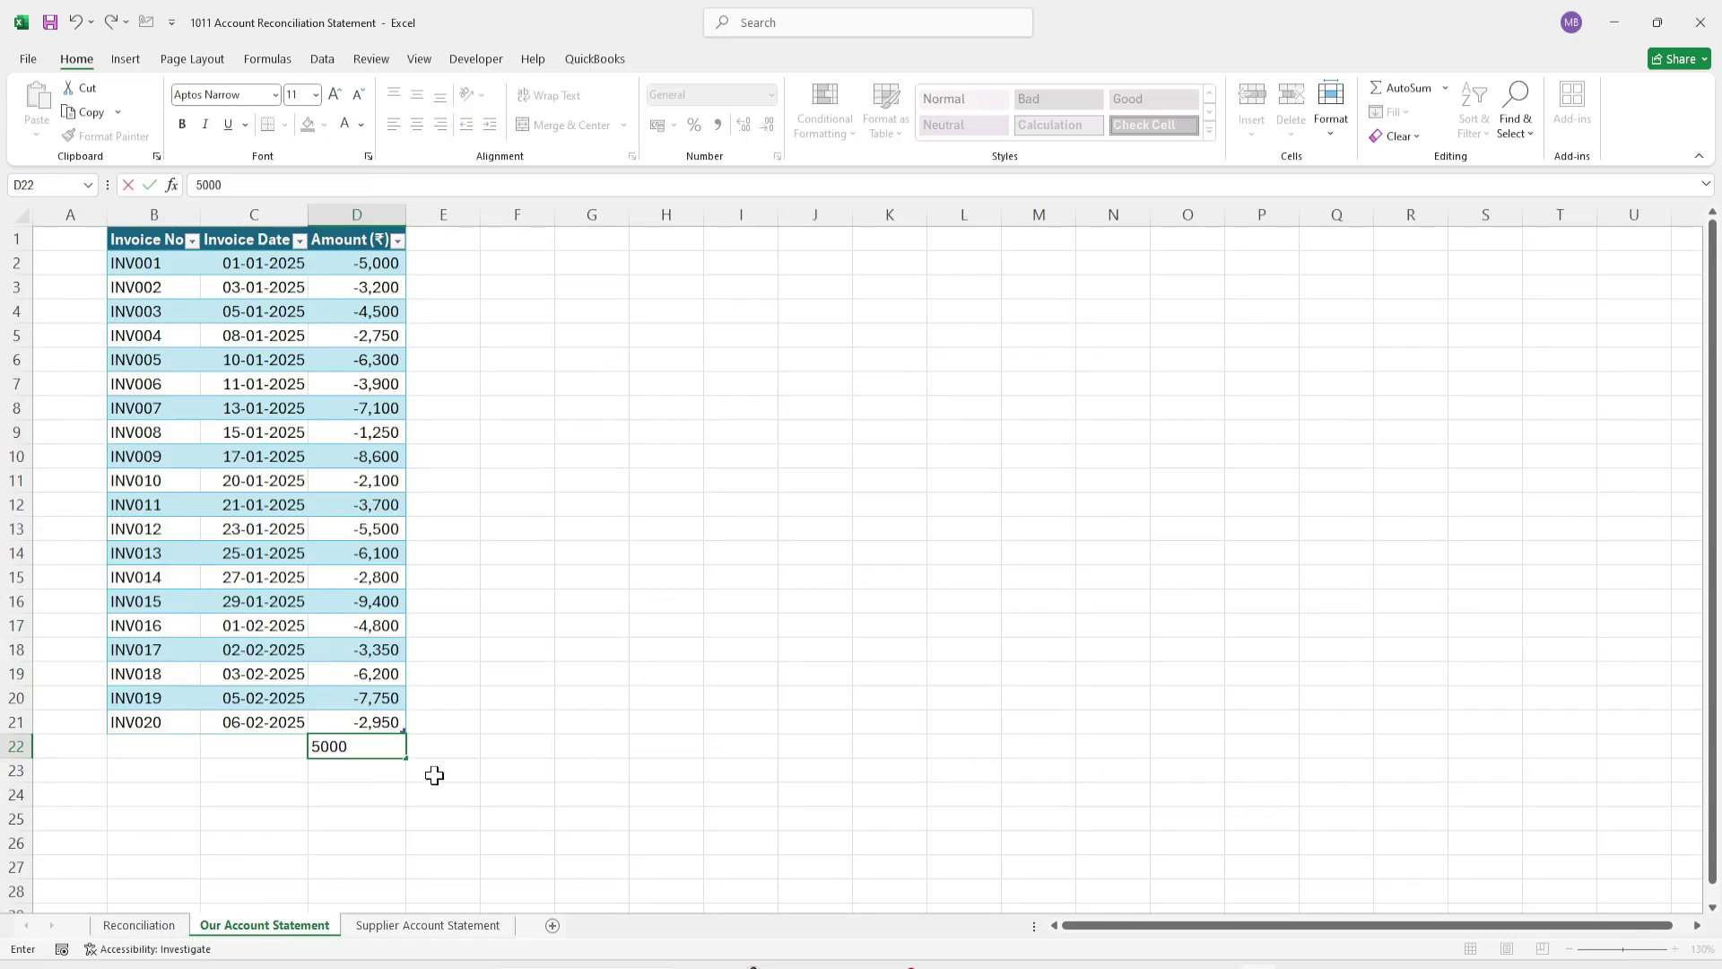
key("Return")
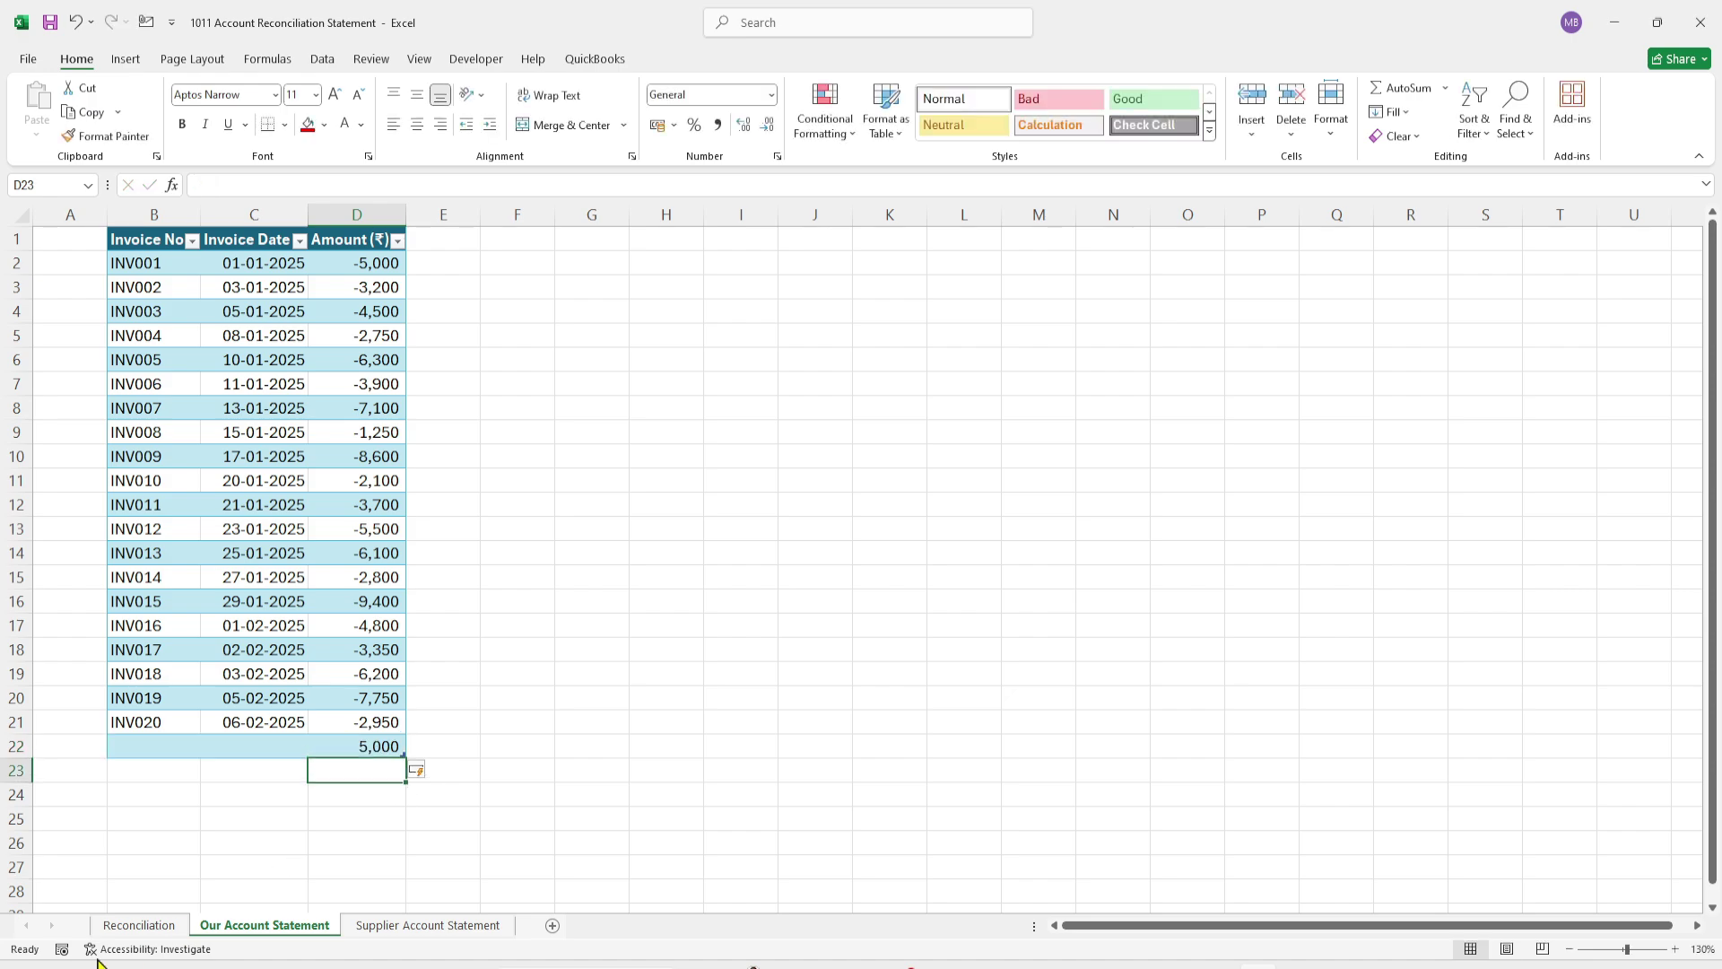
left_click(117, 930)
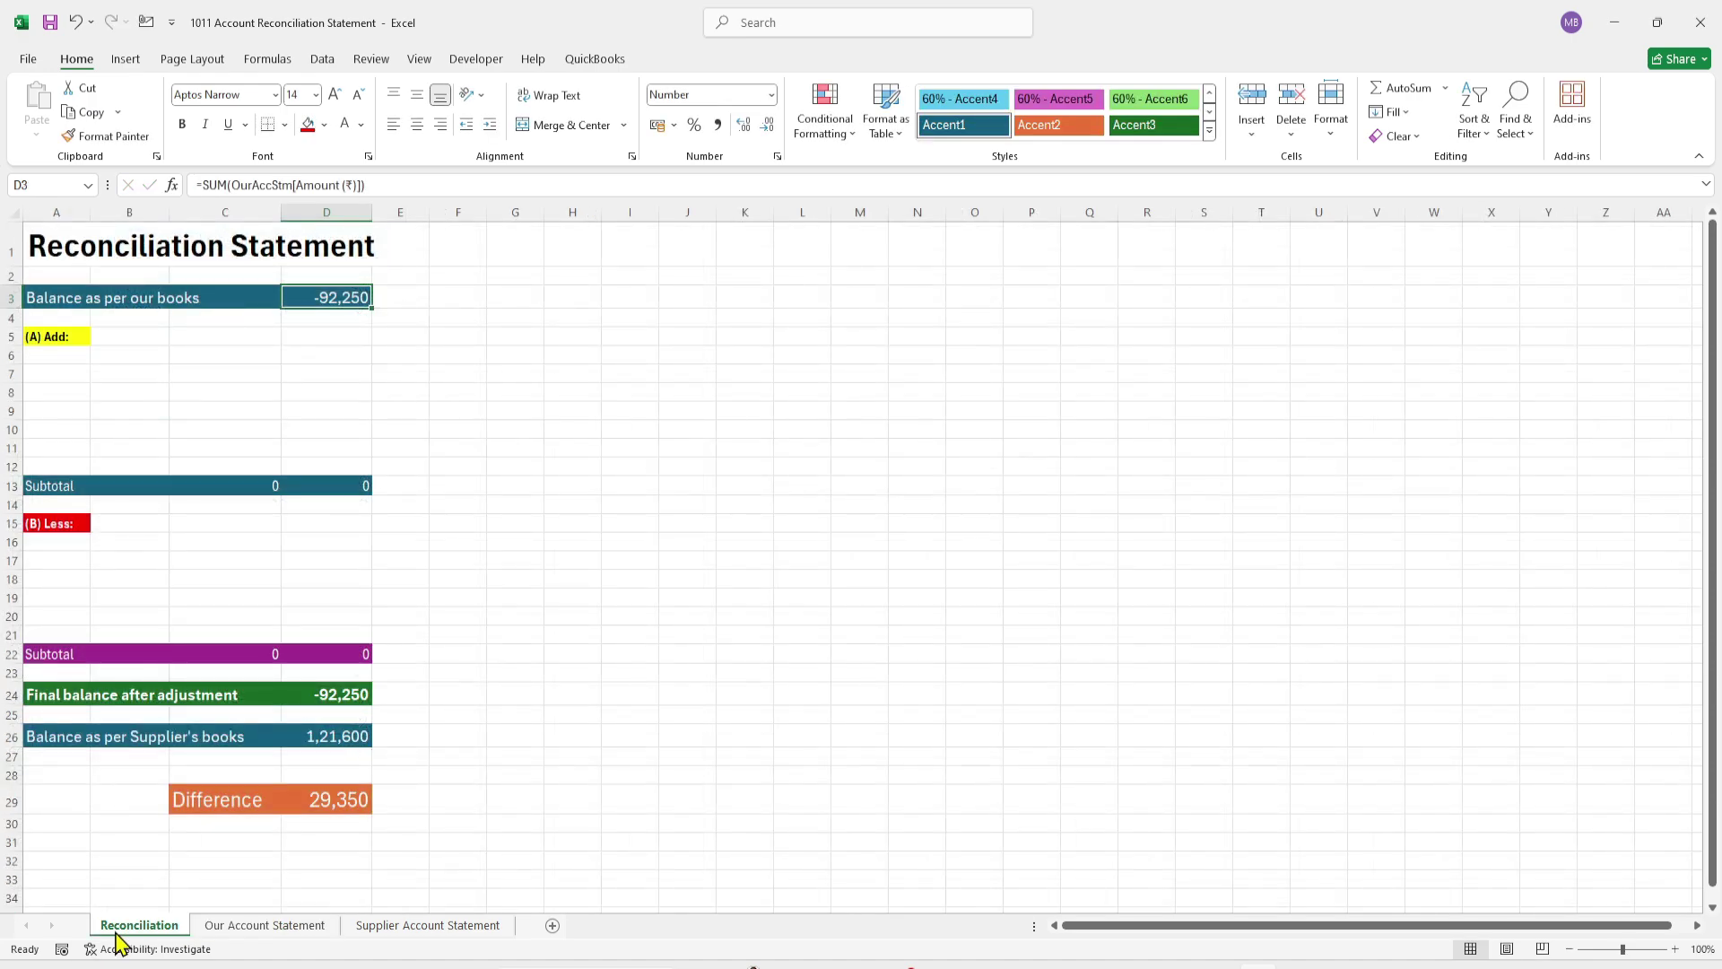
Step: Delete the test row 22 from the Our Account Statement sheet
left_click(230, 929)
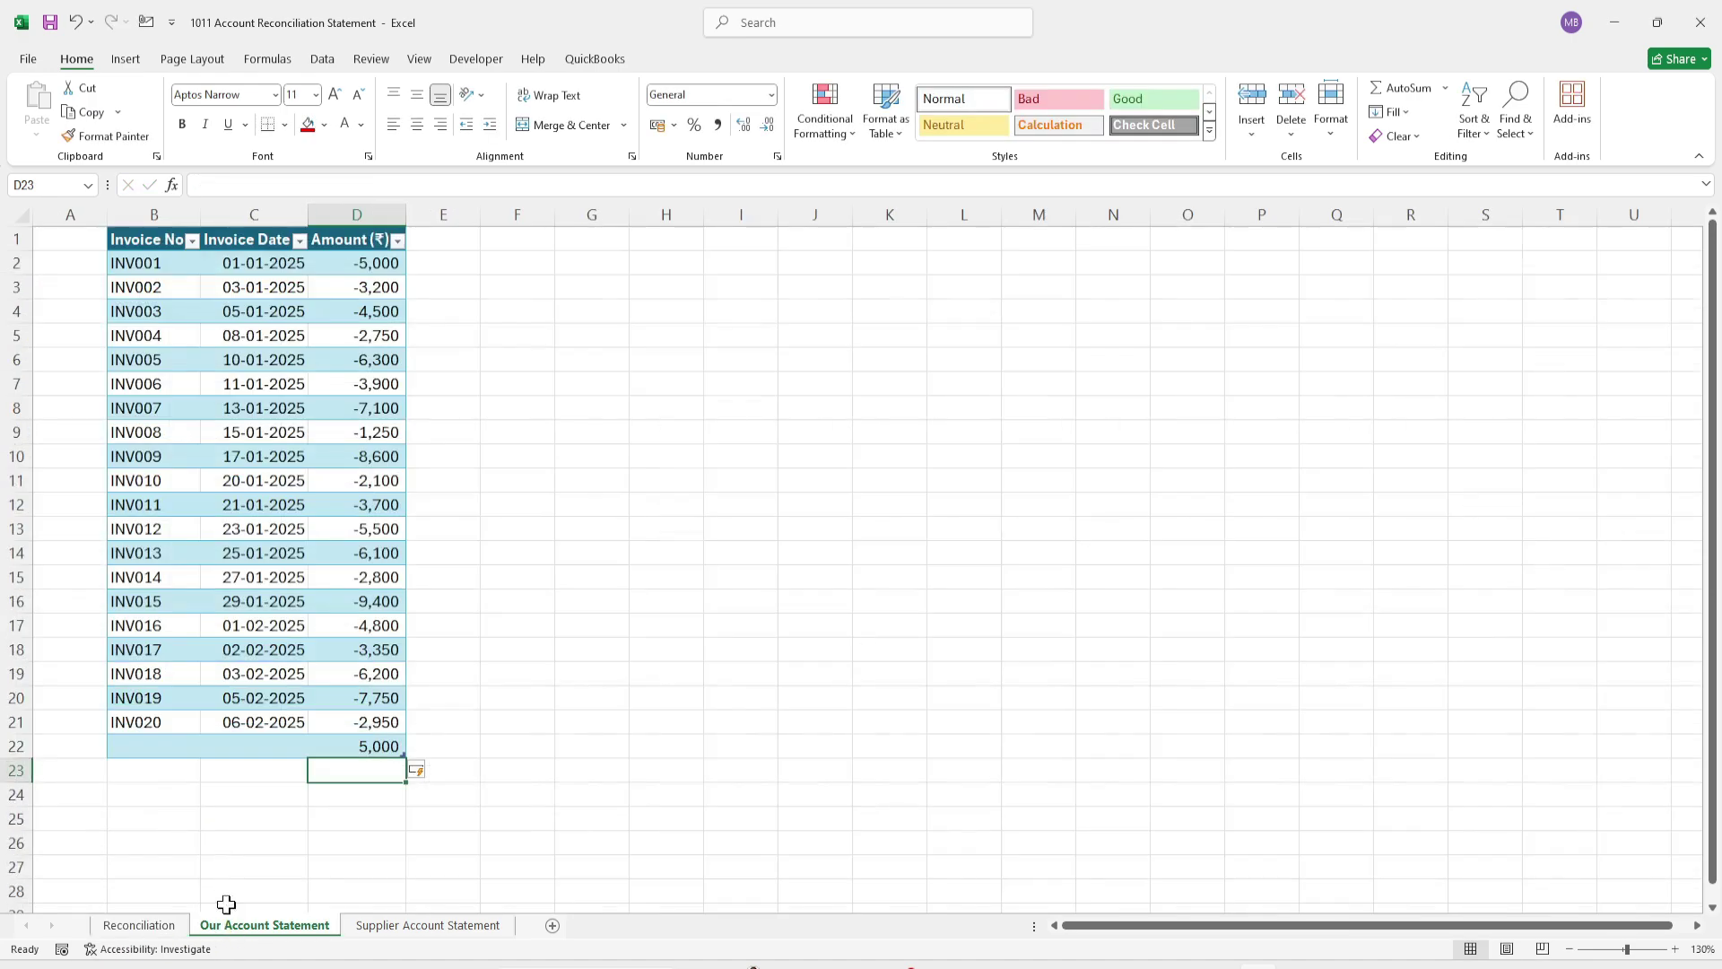
right_click(18, 746)
left_click(79, 601)
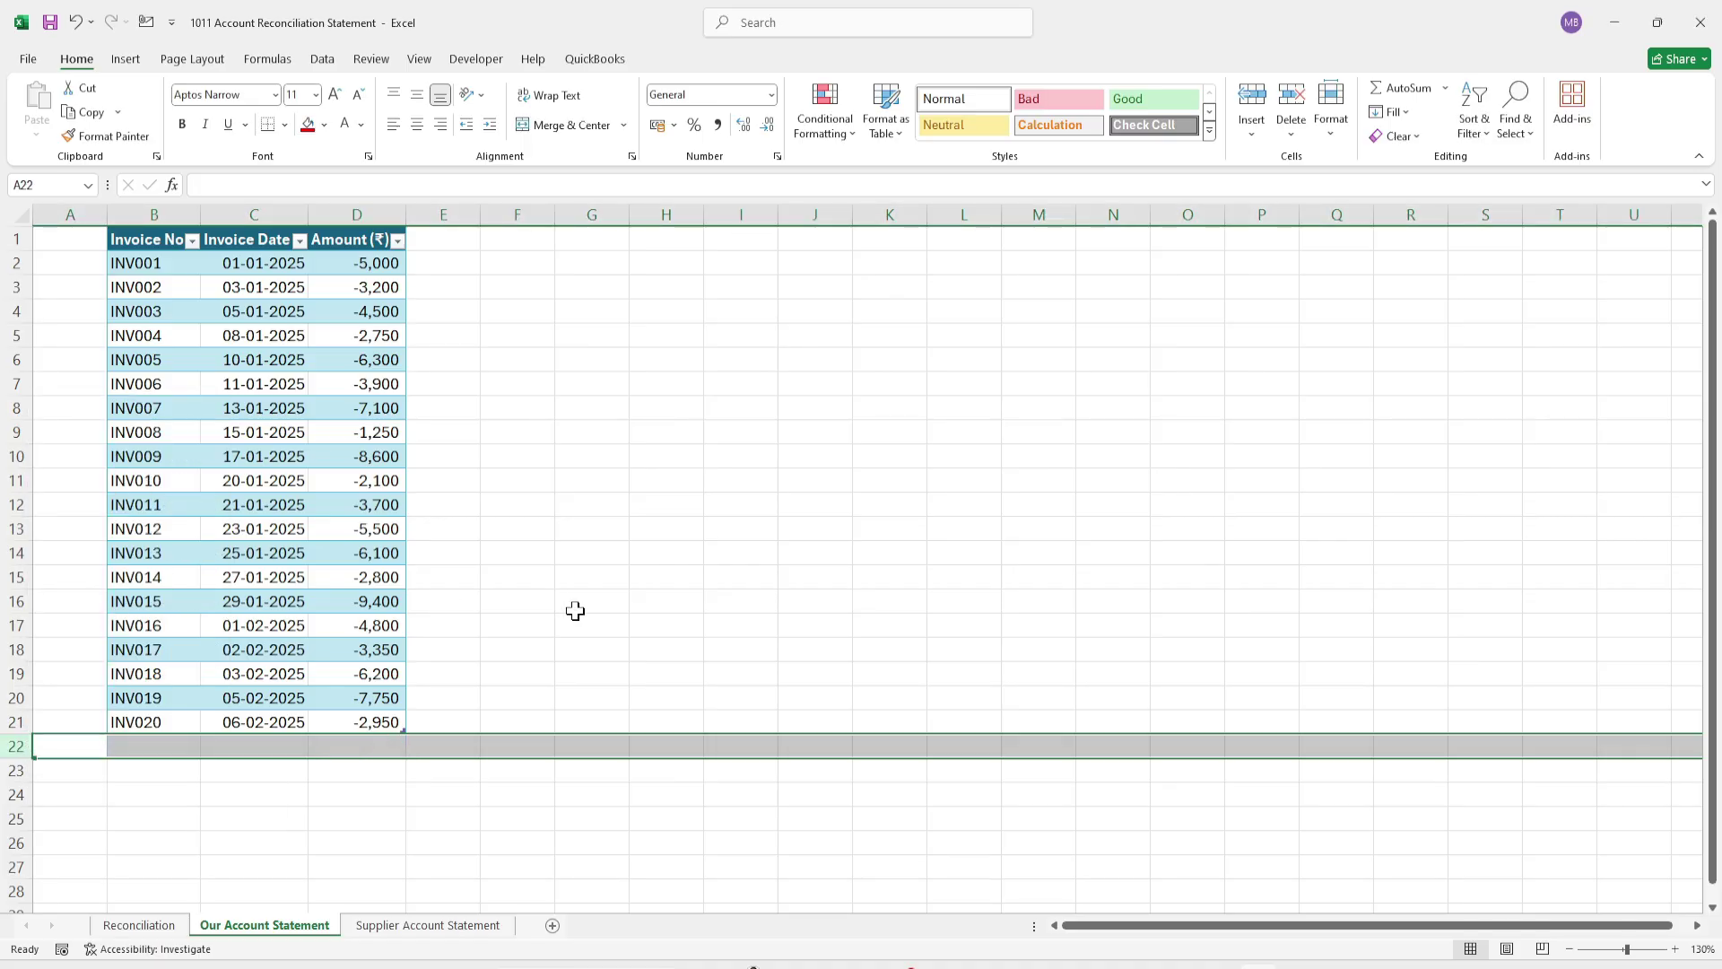
Step: Add the column headers amount as per supplier, difference and remarks in E1:G1 of the OurAccStm table
left_click(575, 613)
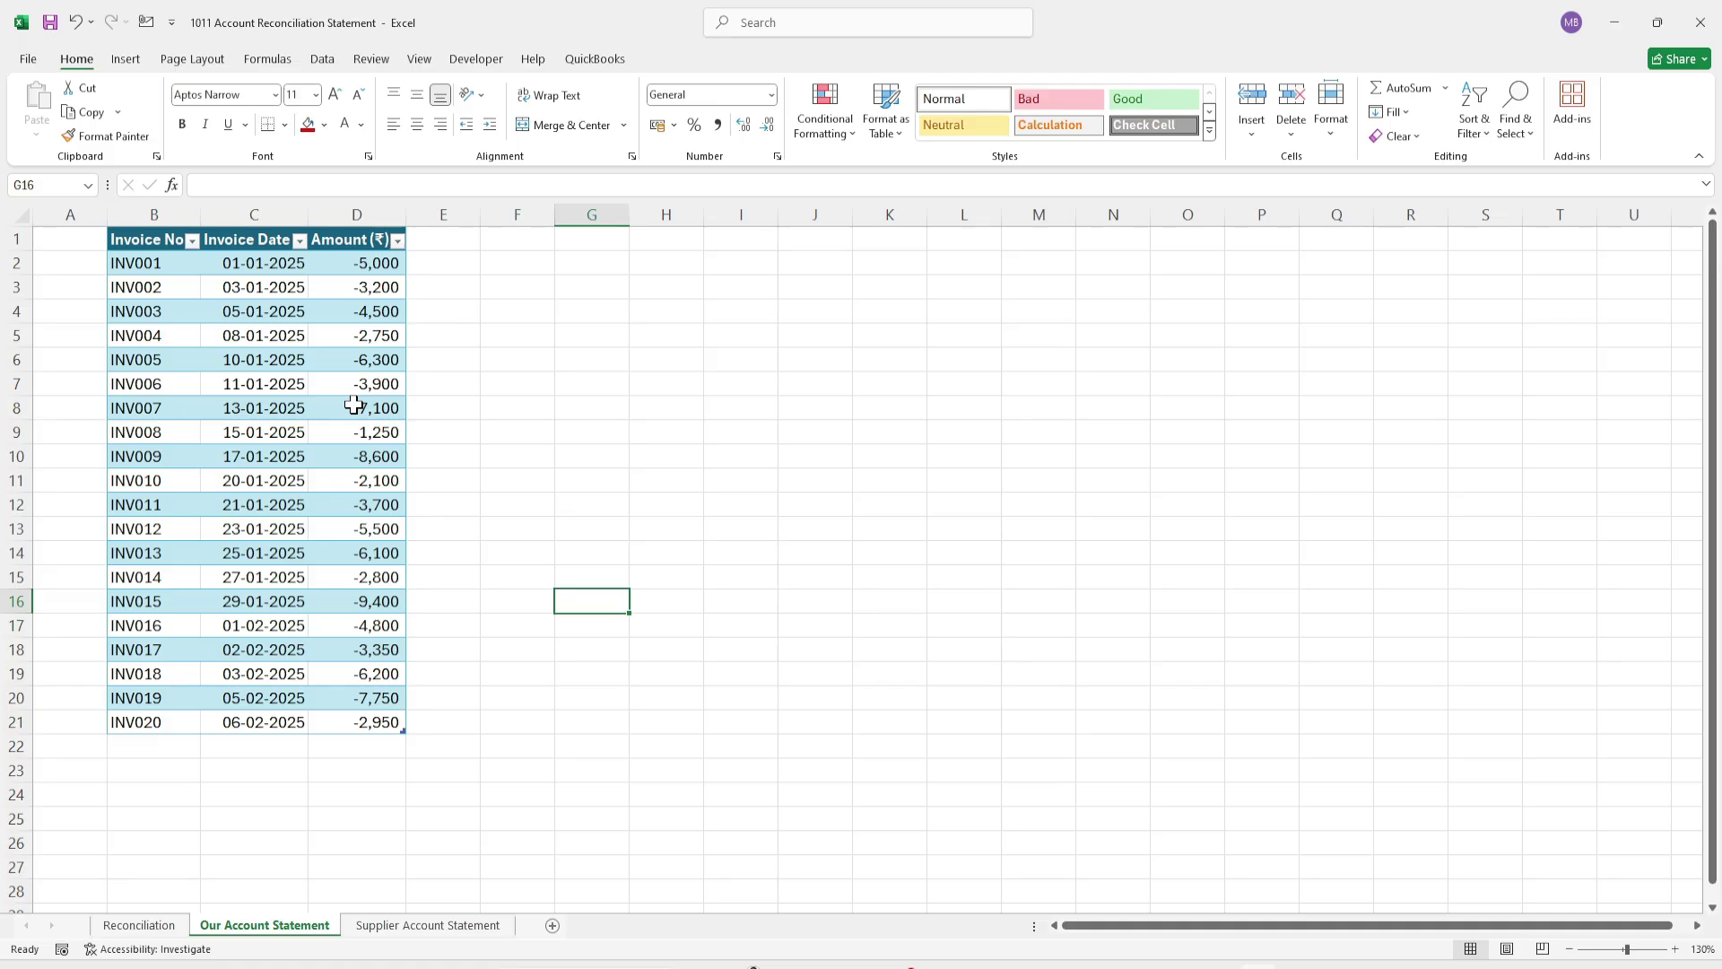
left_click(465, 237)
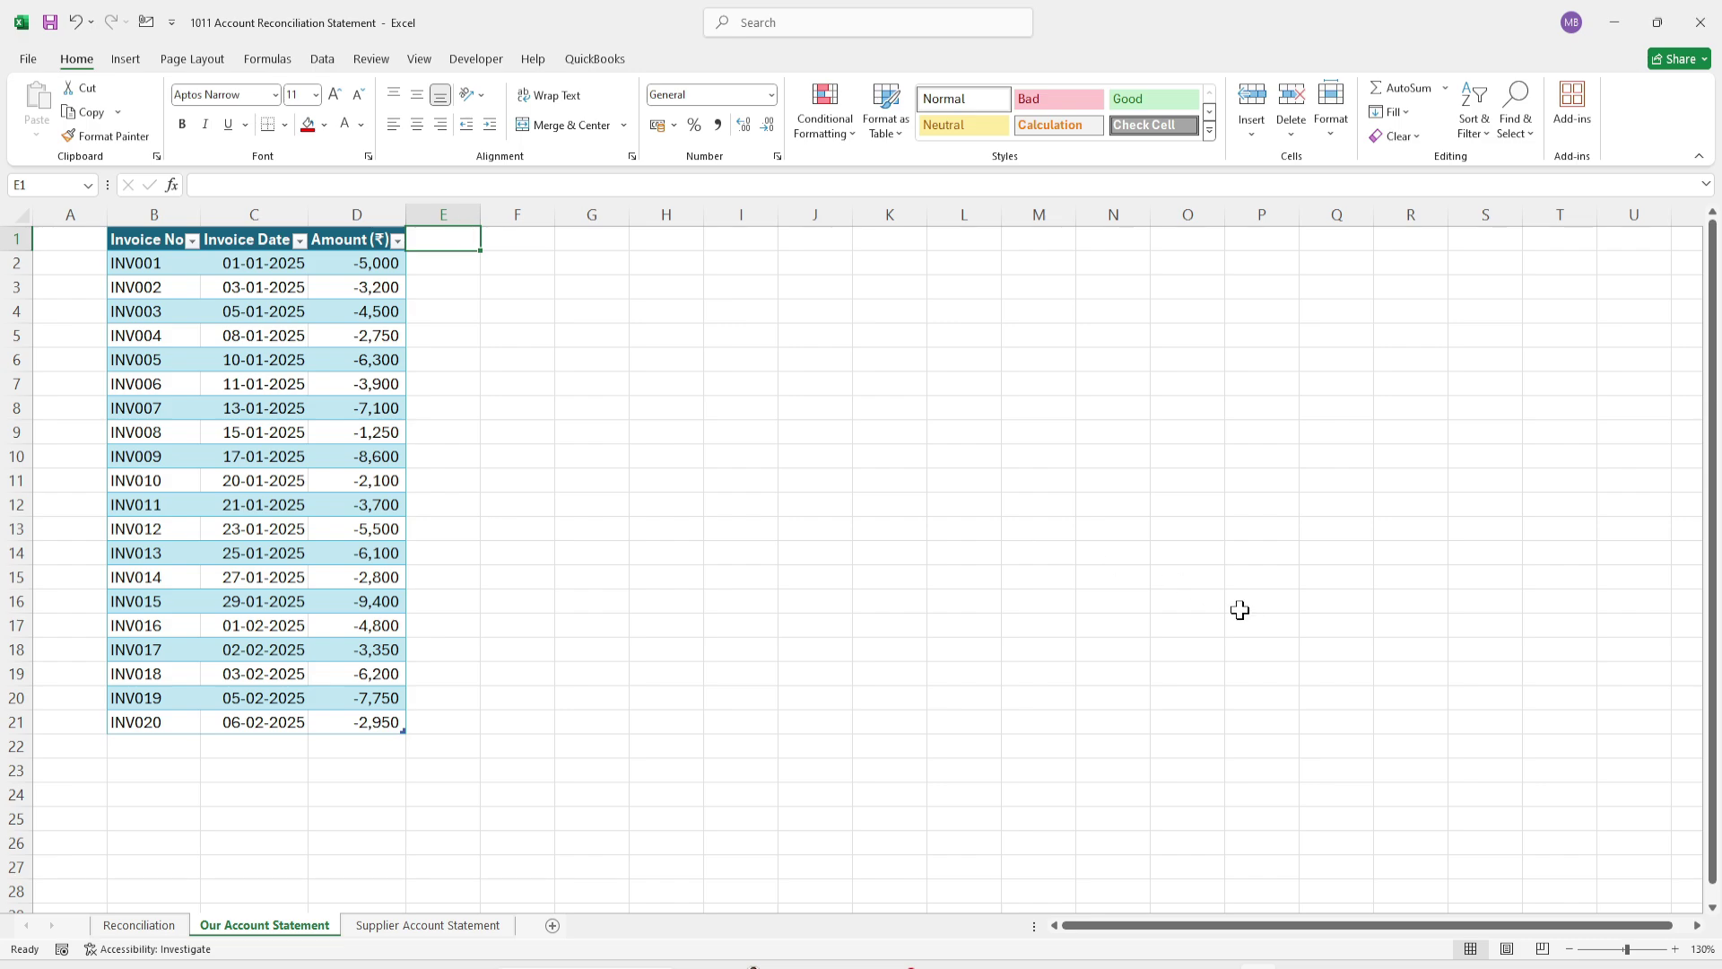
type("amount ")
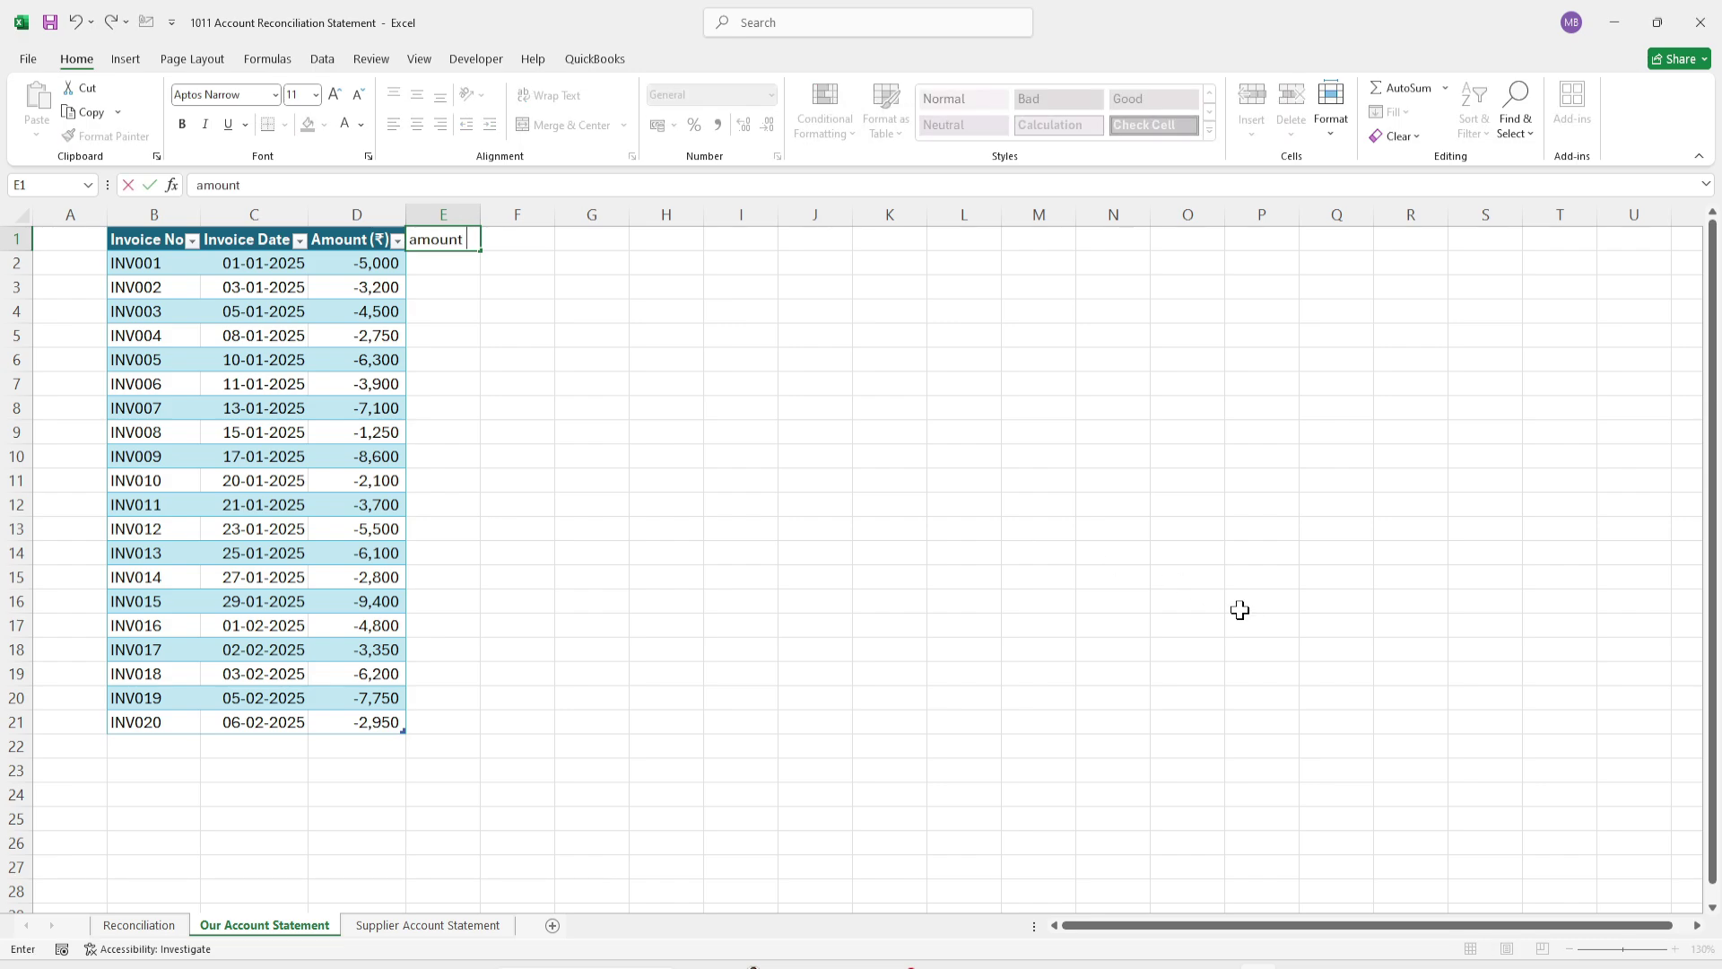
type("as per supplier")
key("Tab")
type("difference")
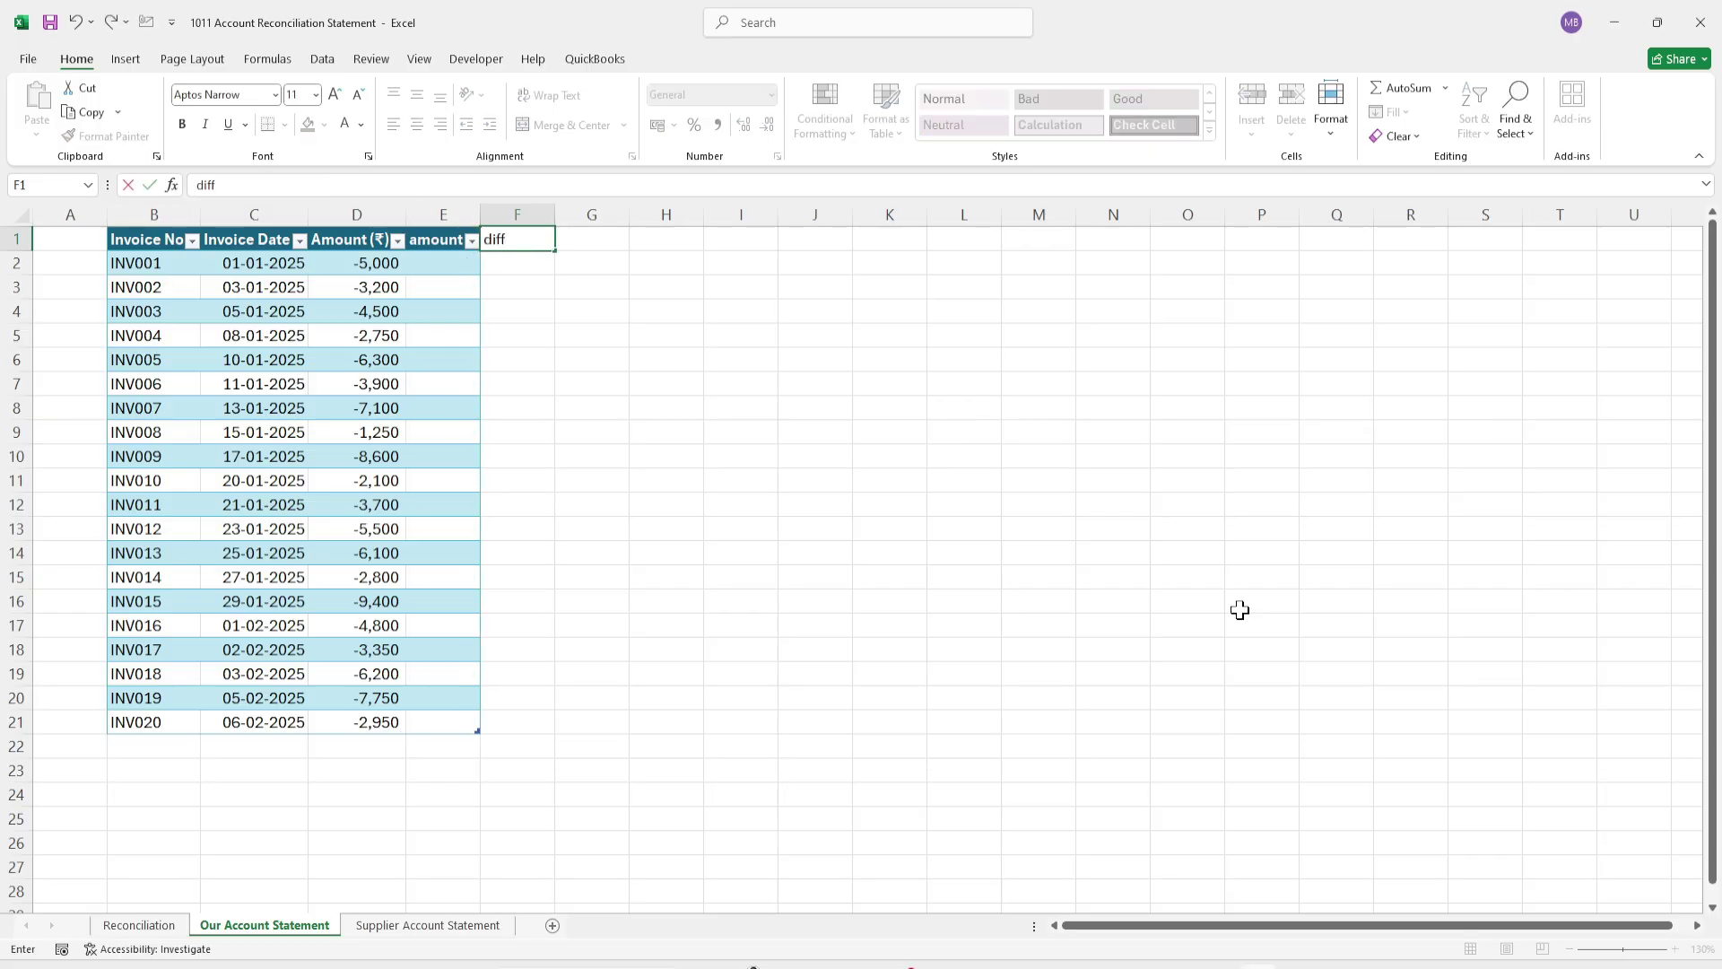
key("Tab")
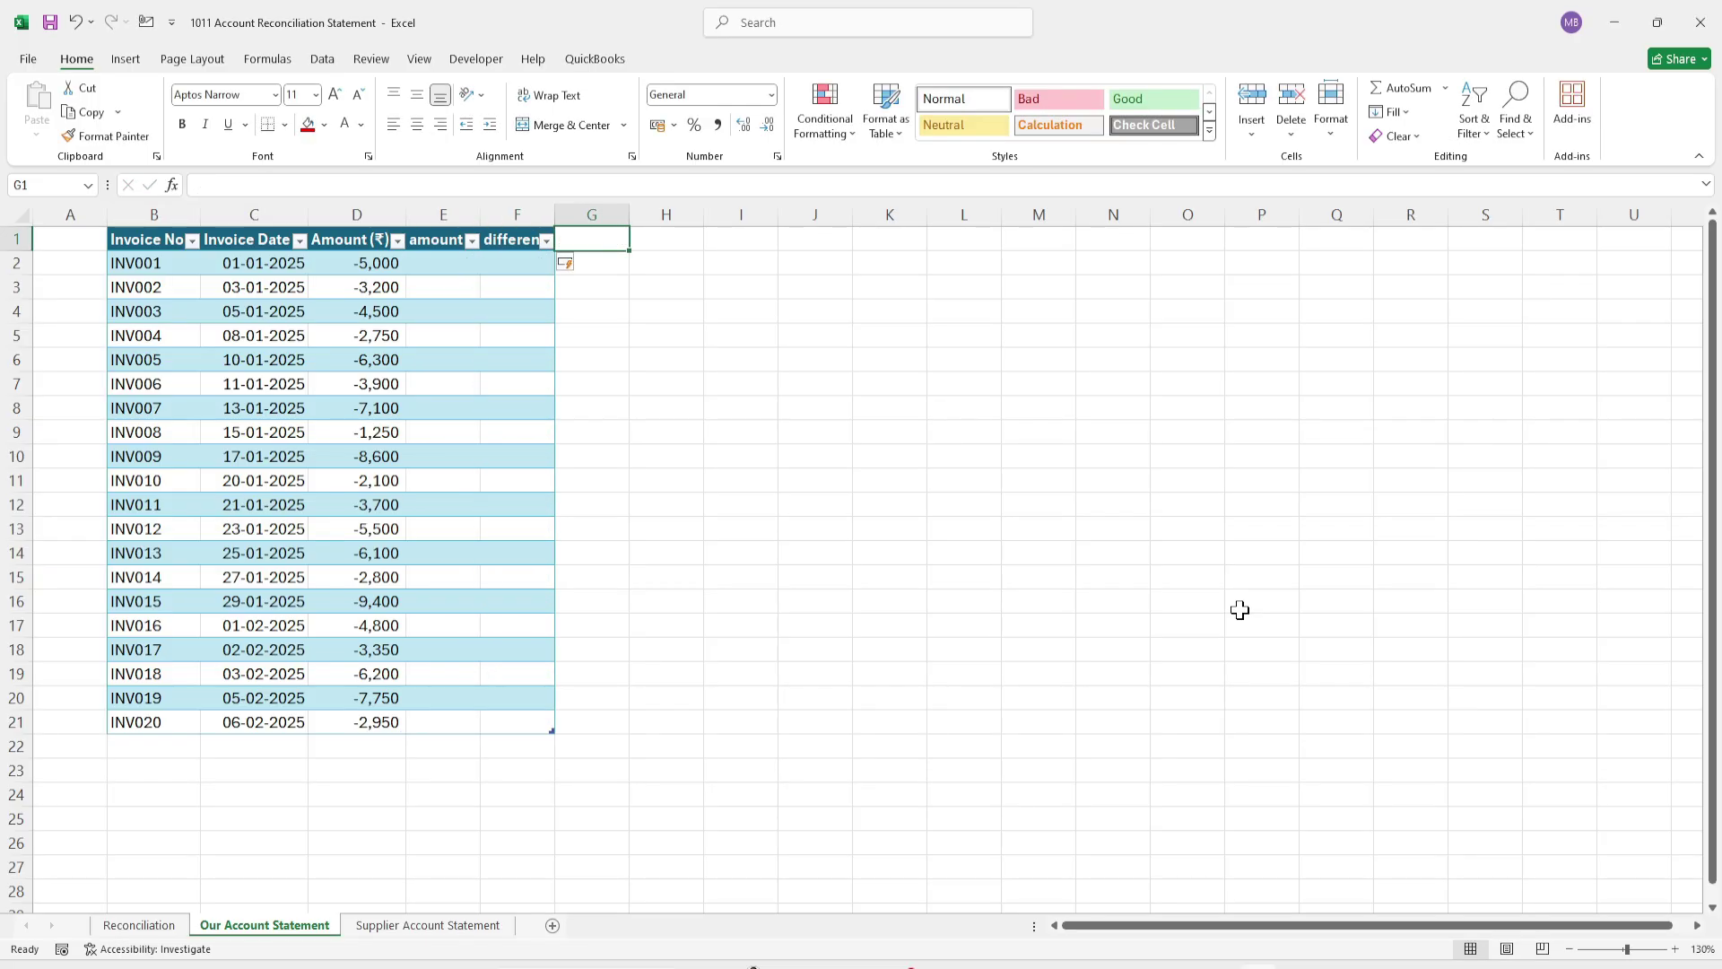
type("remakrs")
key("BackSpace")
key("BackSpace")
key("BackSpace")
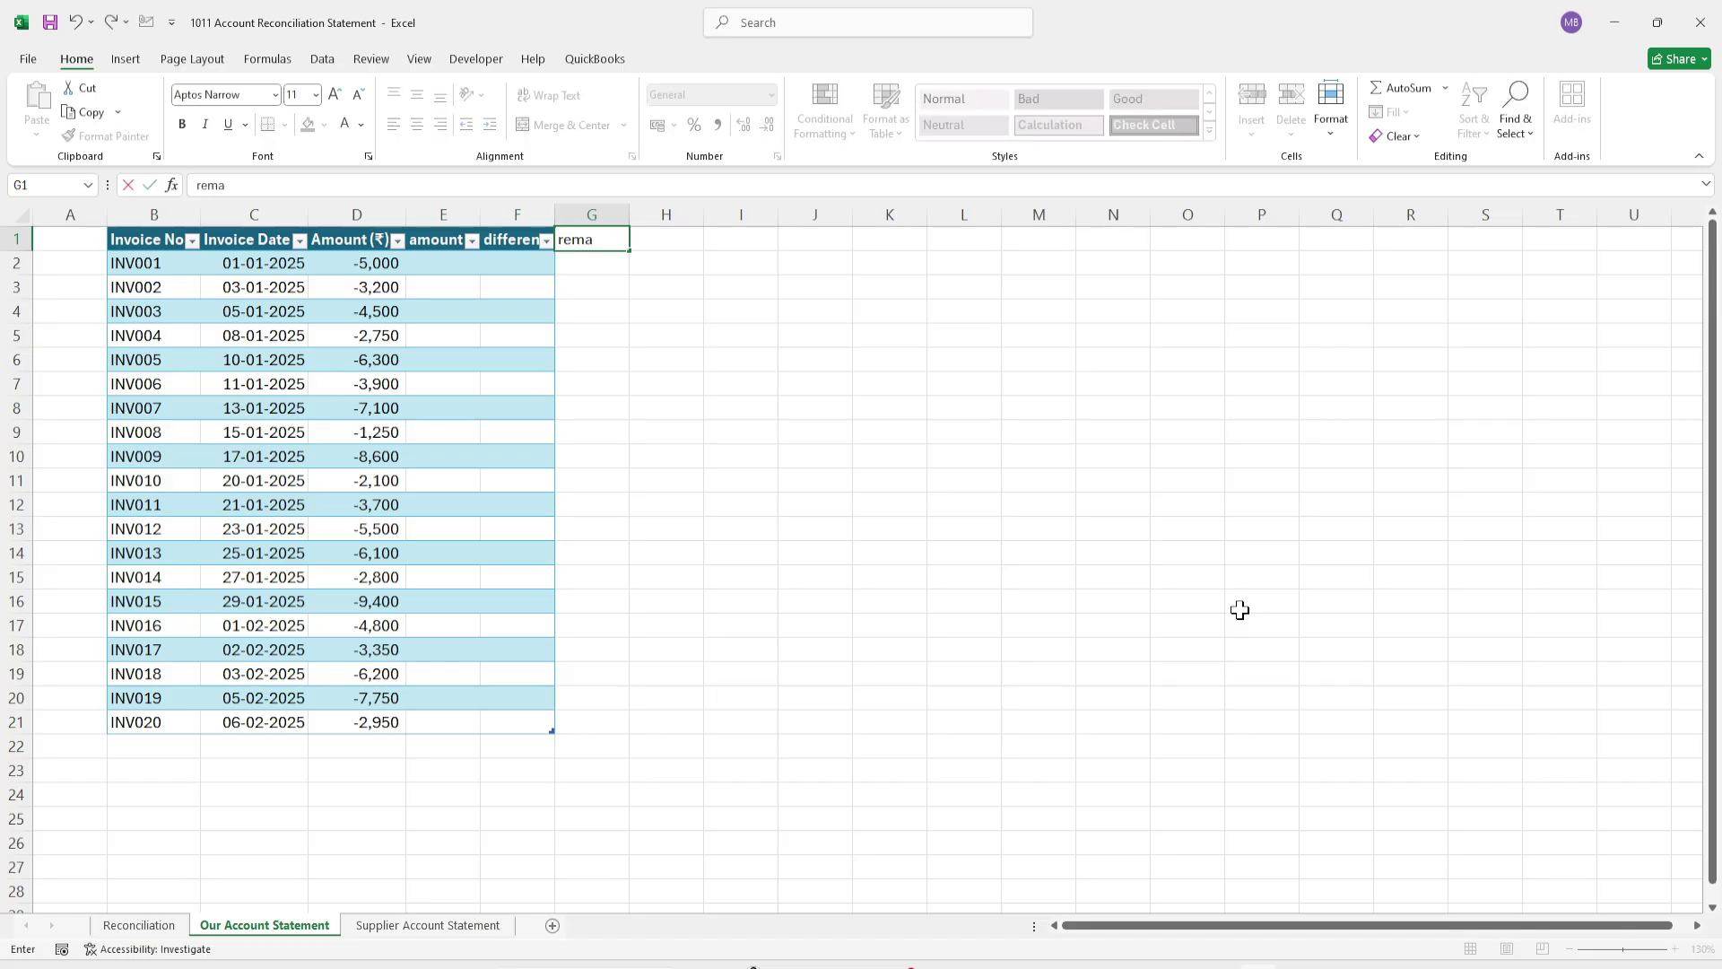
type("rks")
key("Return")
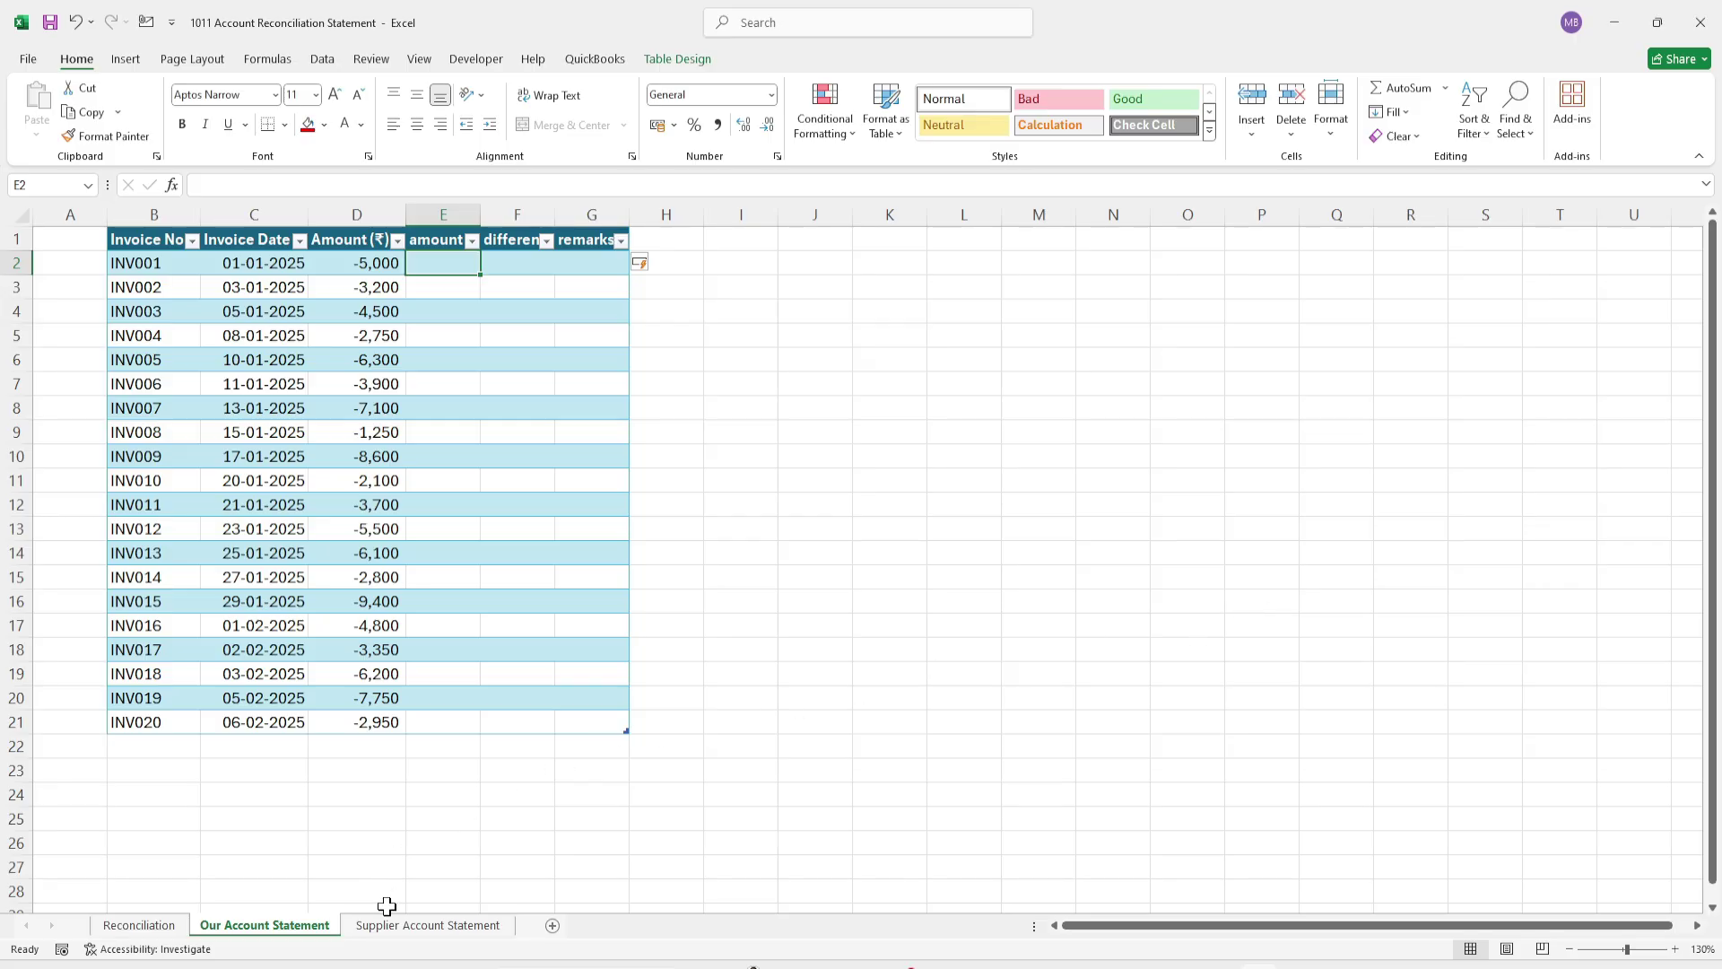
Step: Convert the invoice data in B1:D26 on the Supplier Account Statement sheet into a table with a header row
left_click(435, 929)
left_click(246, 424)
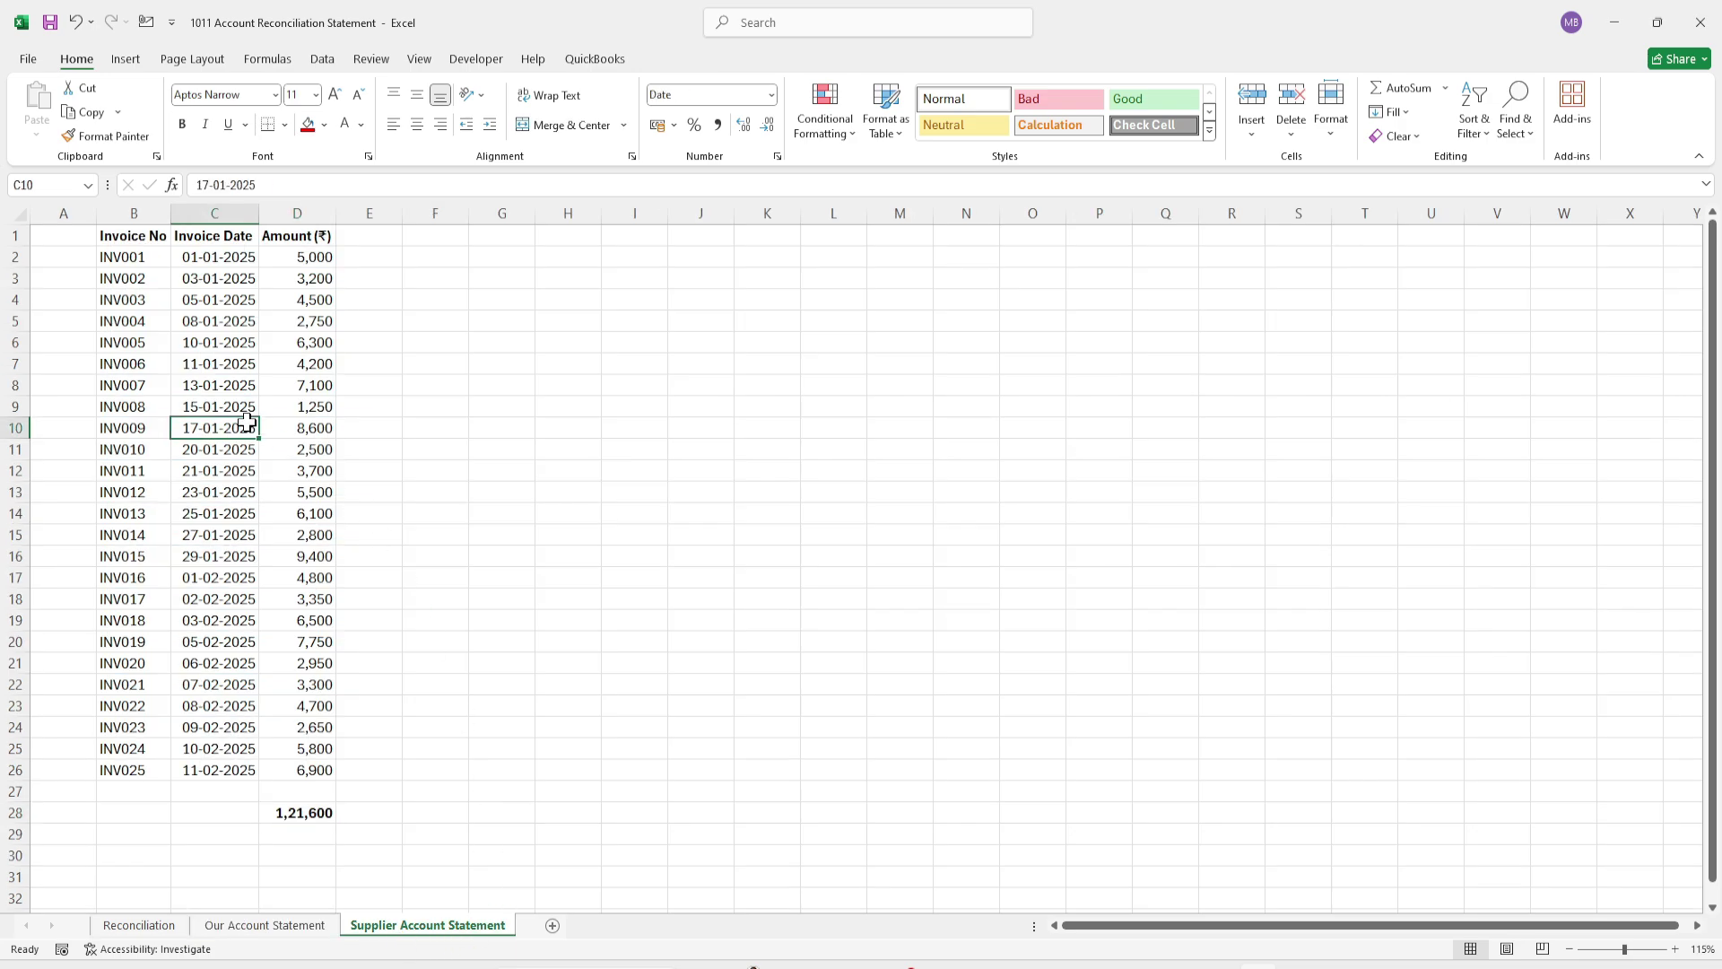
key("alt+n")
key("t")
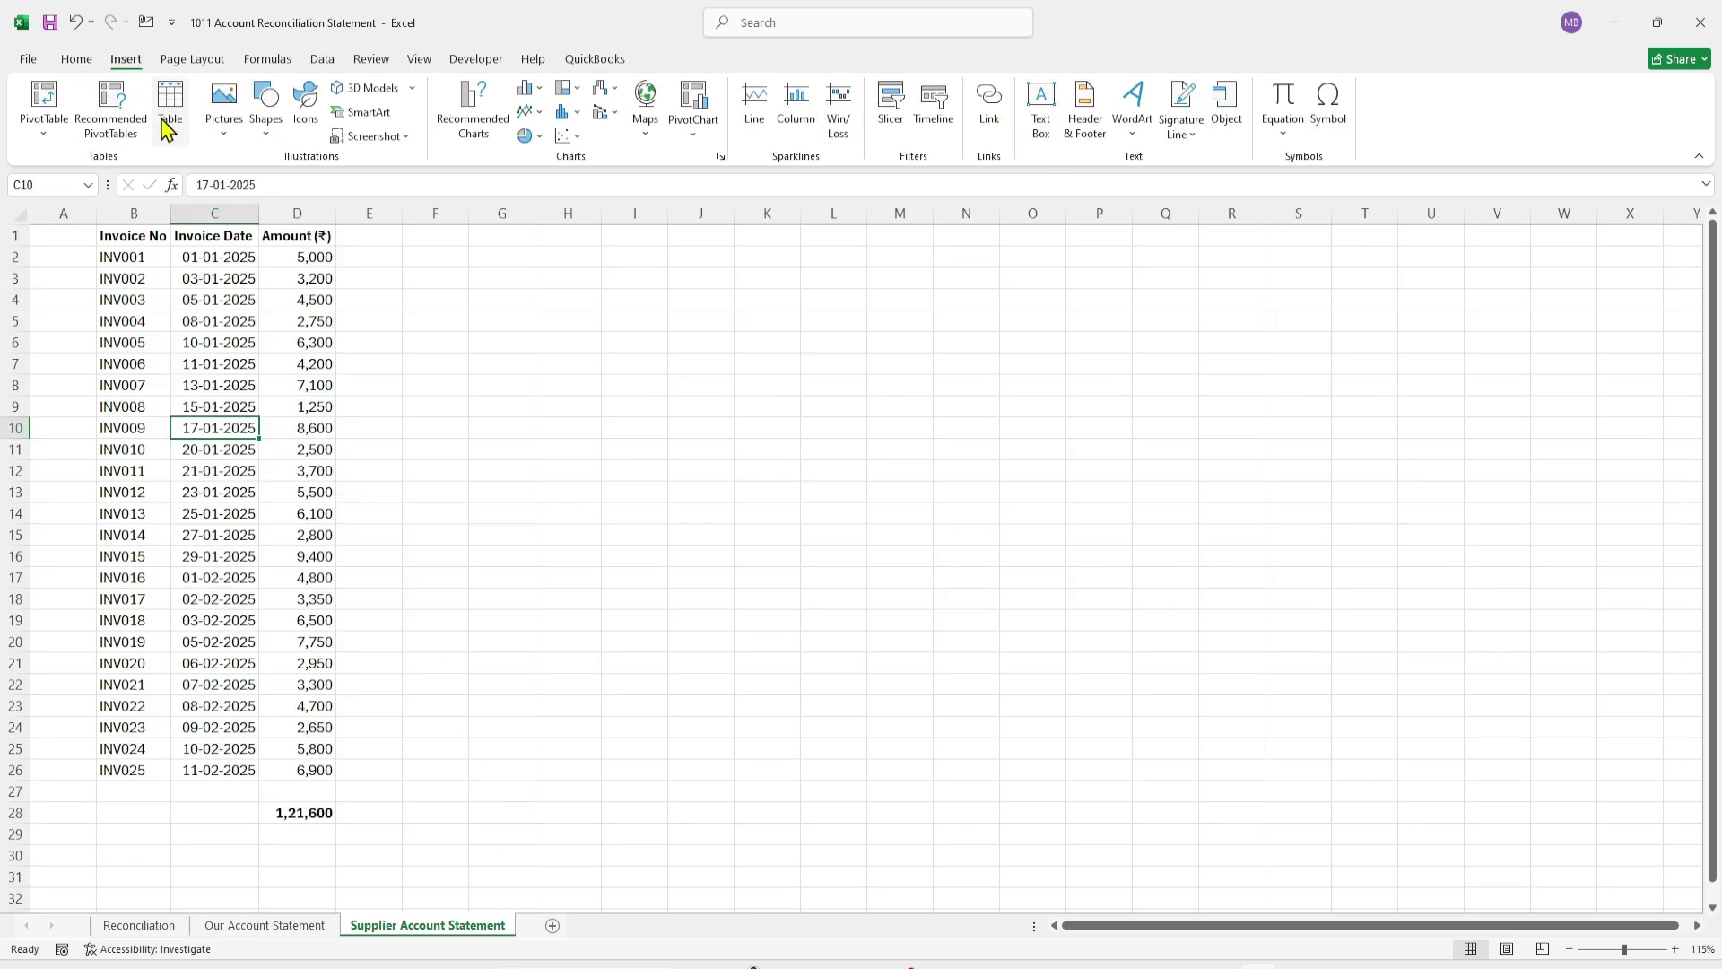
left_click(1097, 642)
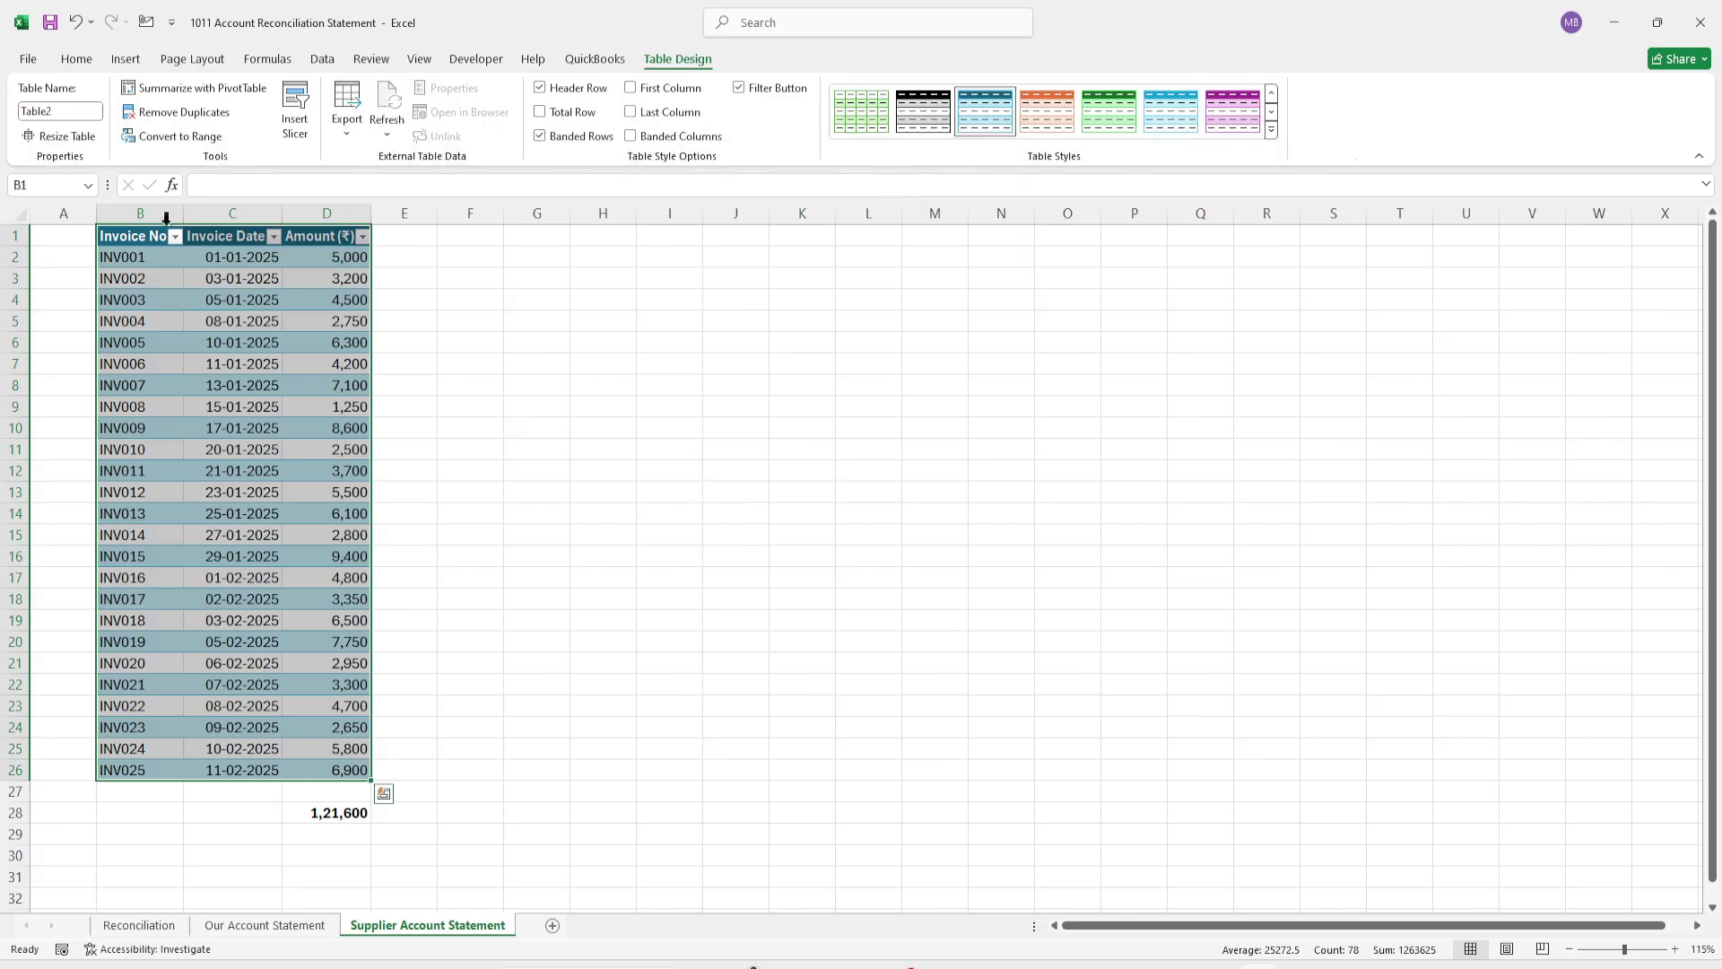
Step: Rename the supplier invoice table as SupplierStatement
left_click(75, 109)
type("Supp")
type("lier Account Statement")
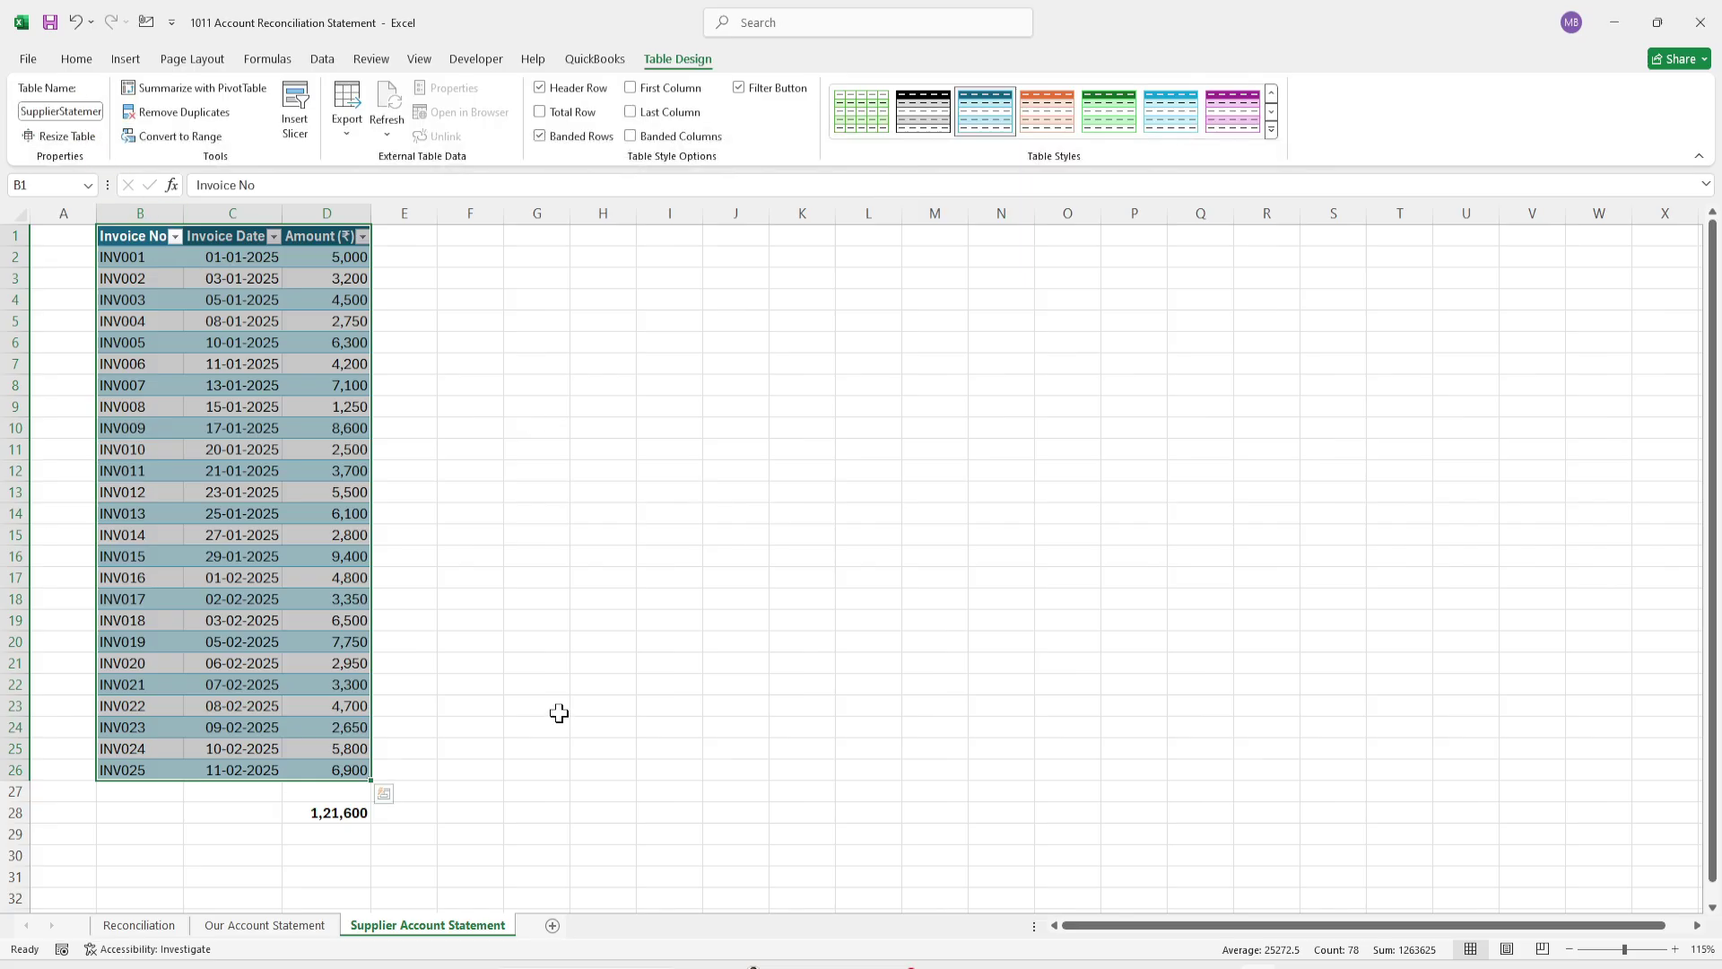
left_click(537, 706)
Step: Enter =XLOOKUP([@[Invoice No]],SupplierStatement[Invoice No],SupplierStatement[Amount (₹)]) in E2 on the Our Account Statement sheet
left_click(316, 926)
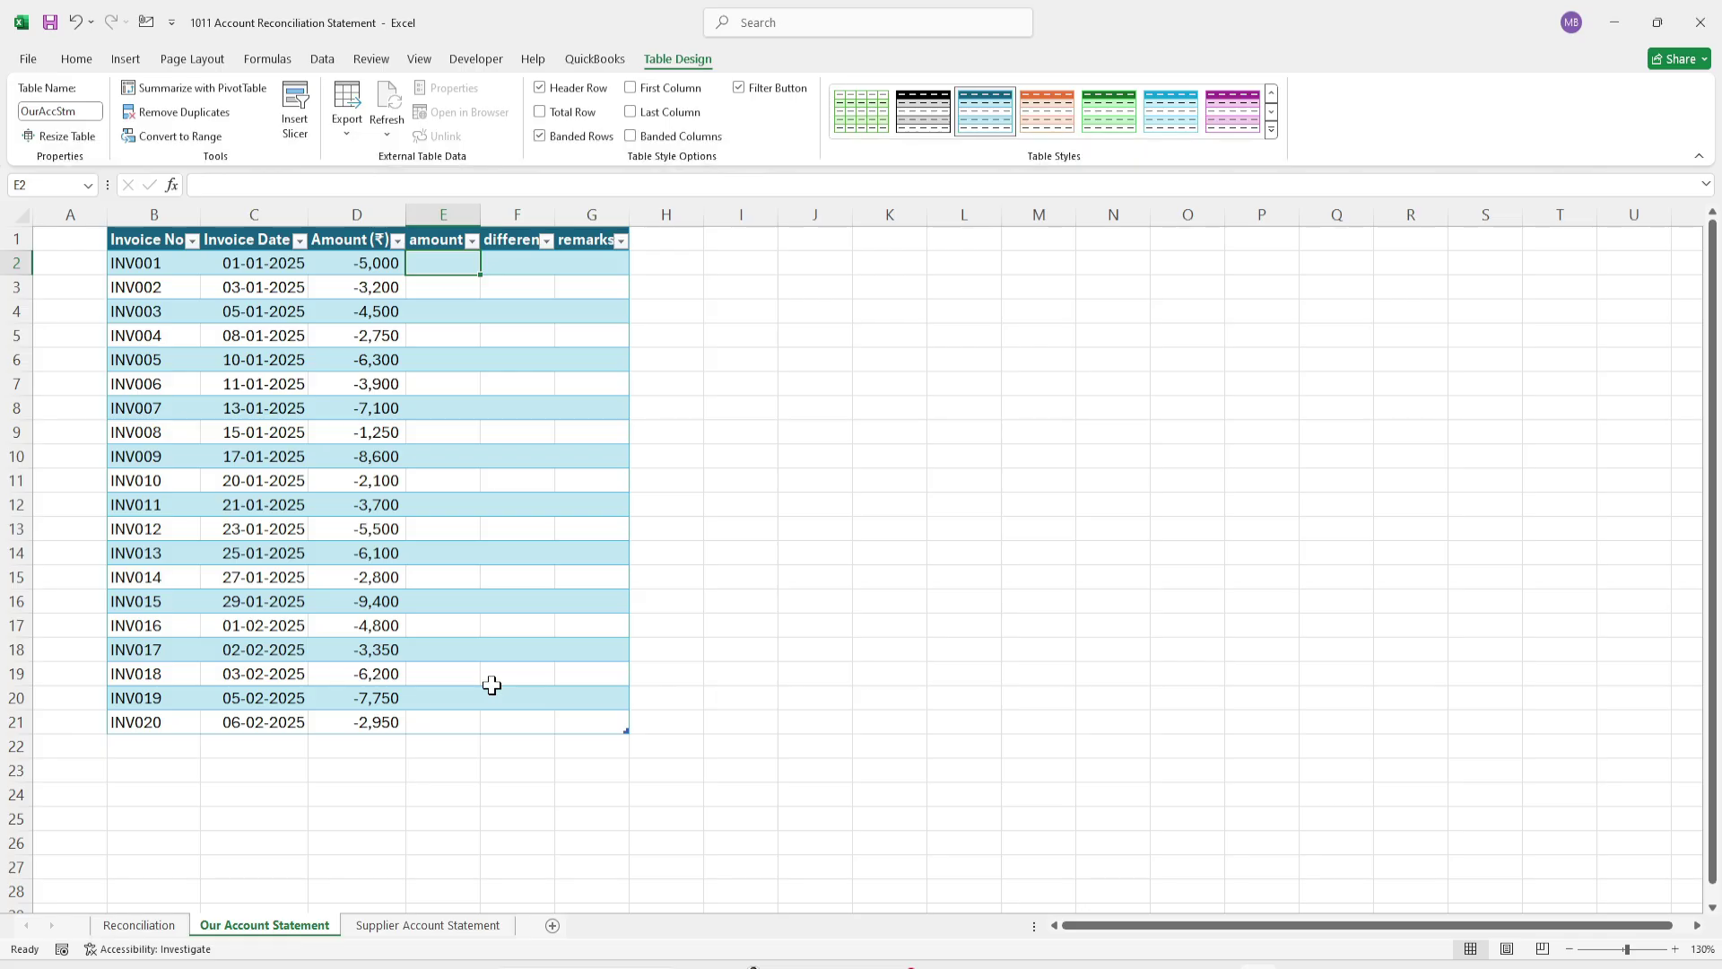
type("=")
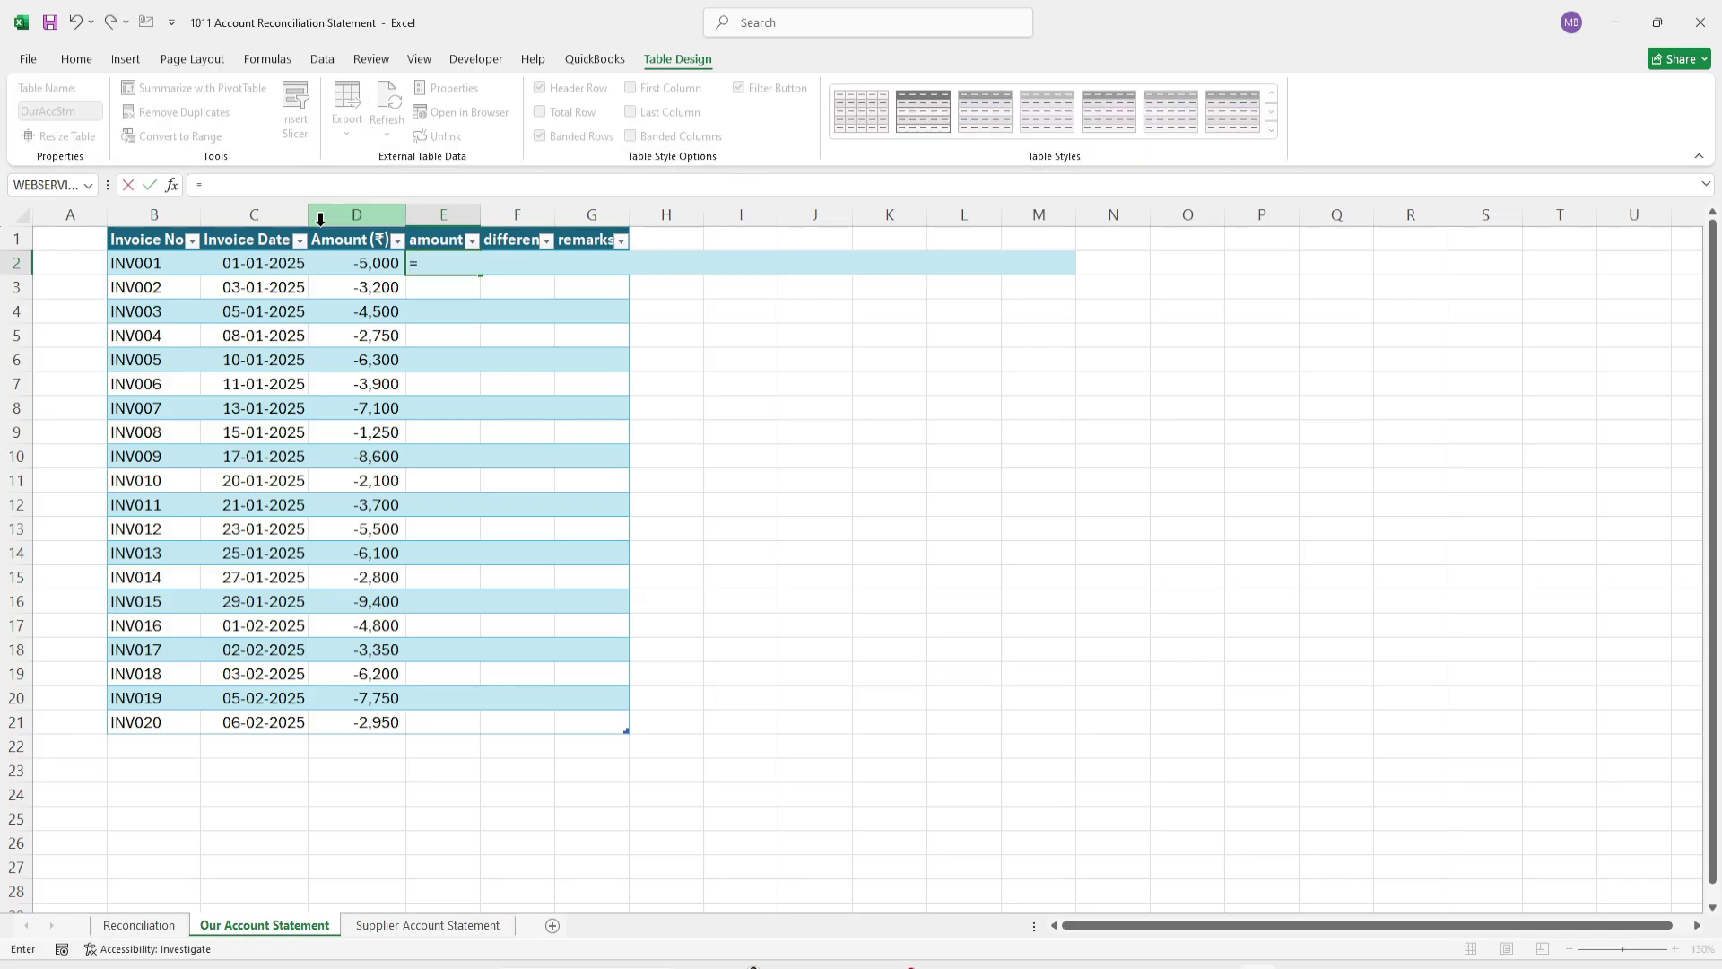
type("xl")
key("Tab")
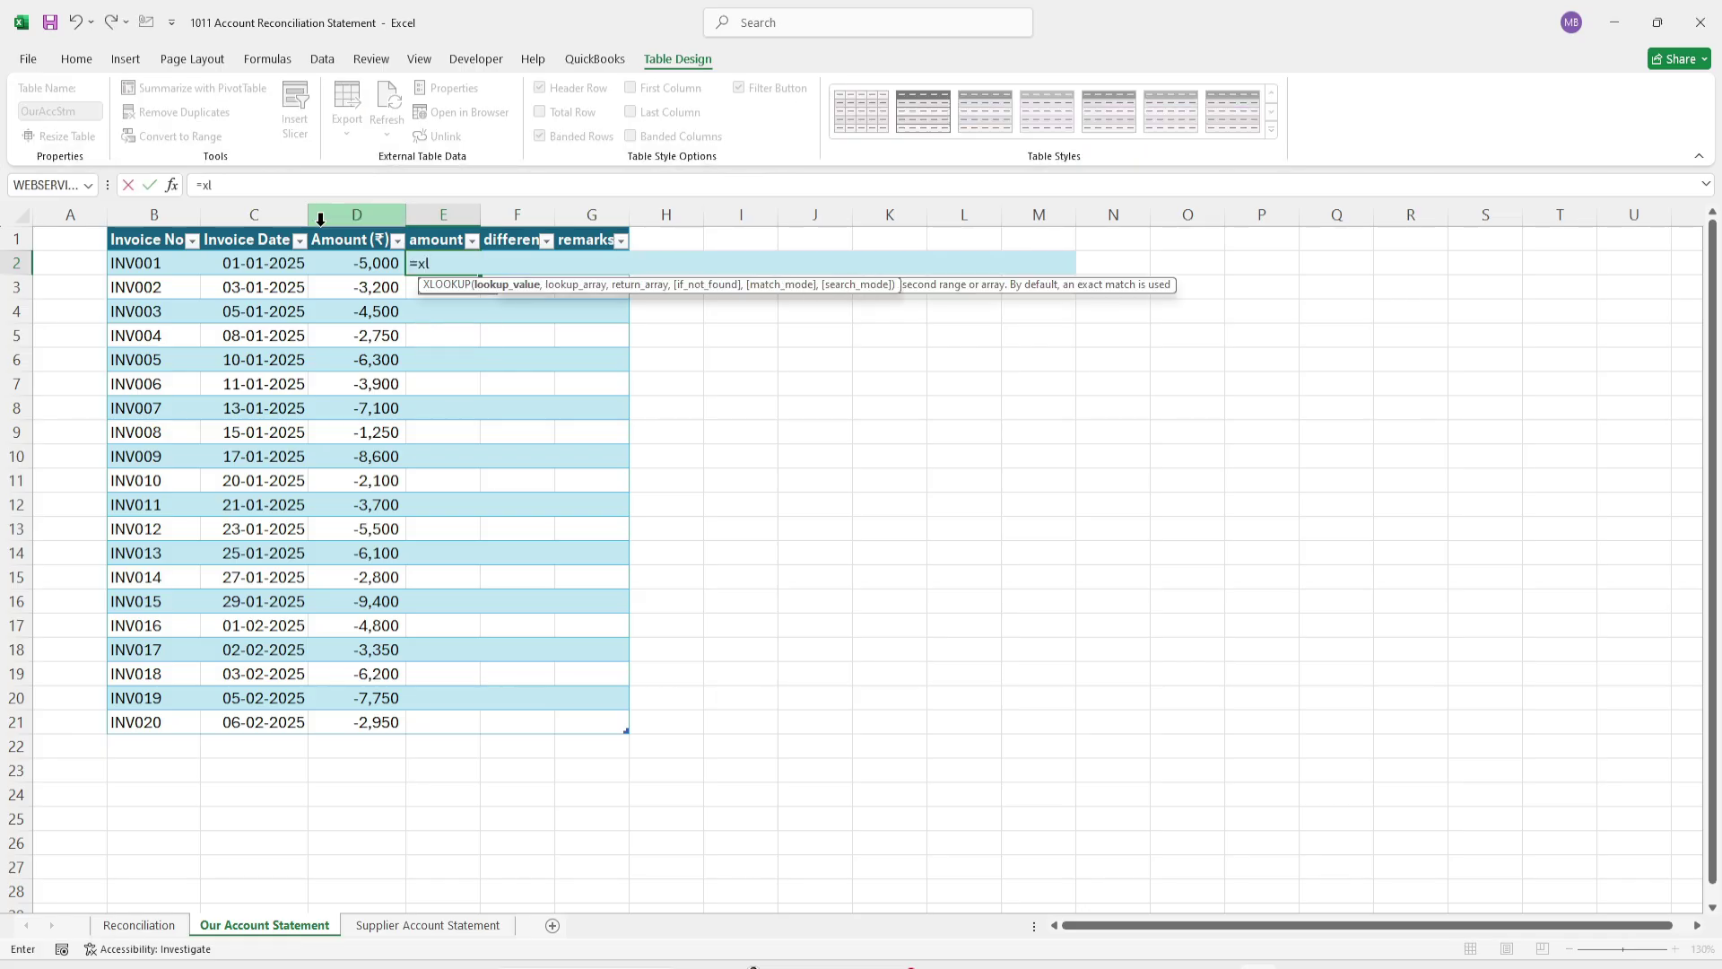
left_click(156, 271)
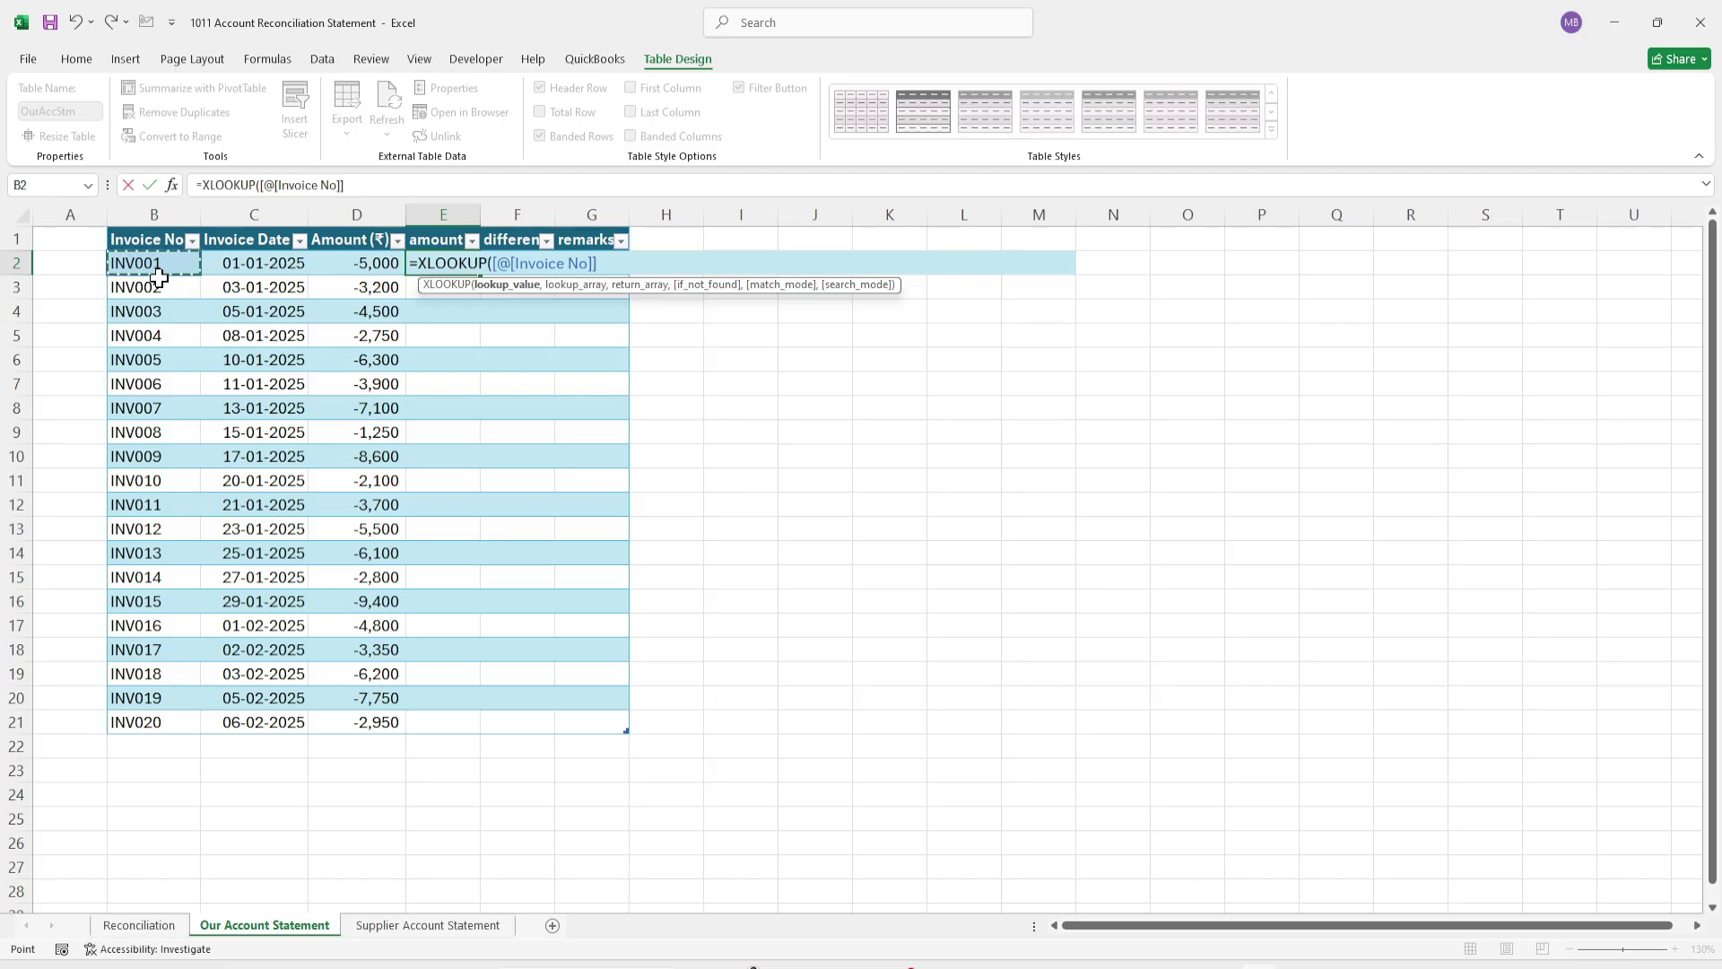
type(",")
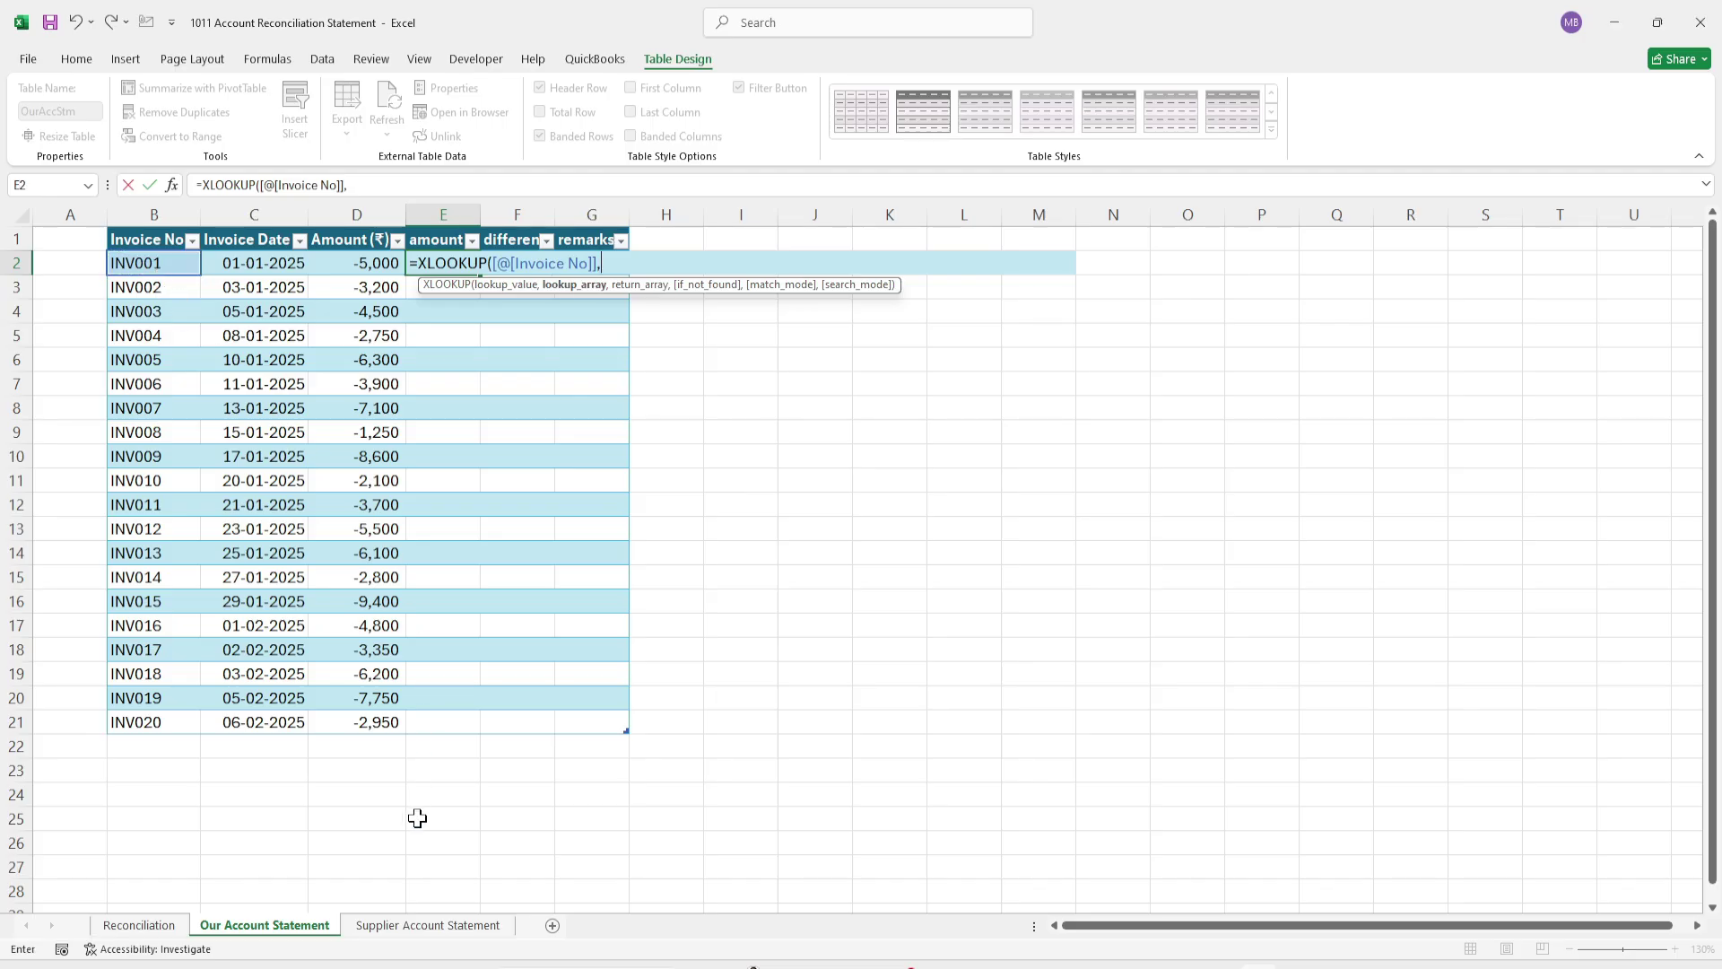
left_click(418, 928)
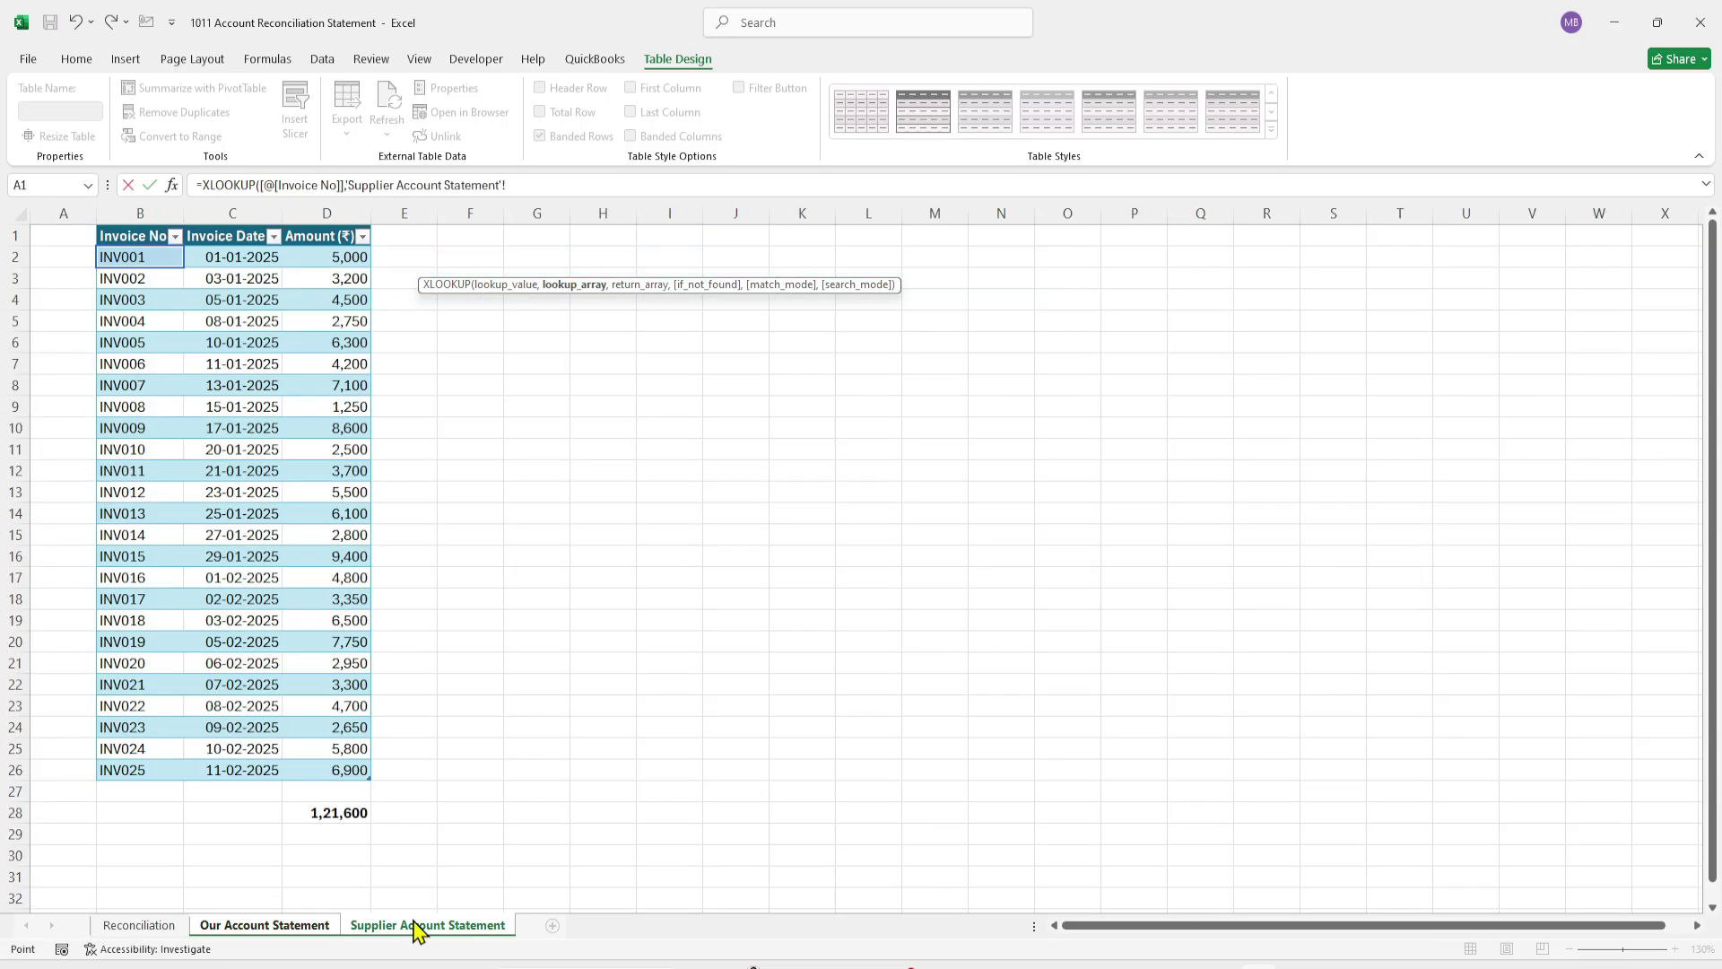
left_click(135, 225)
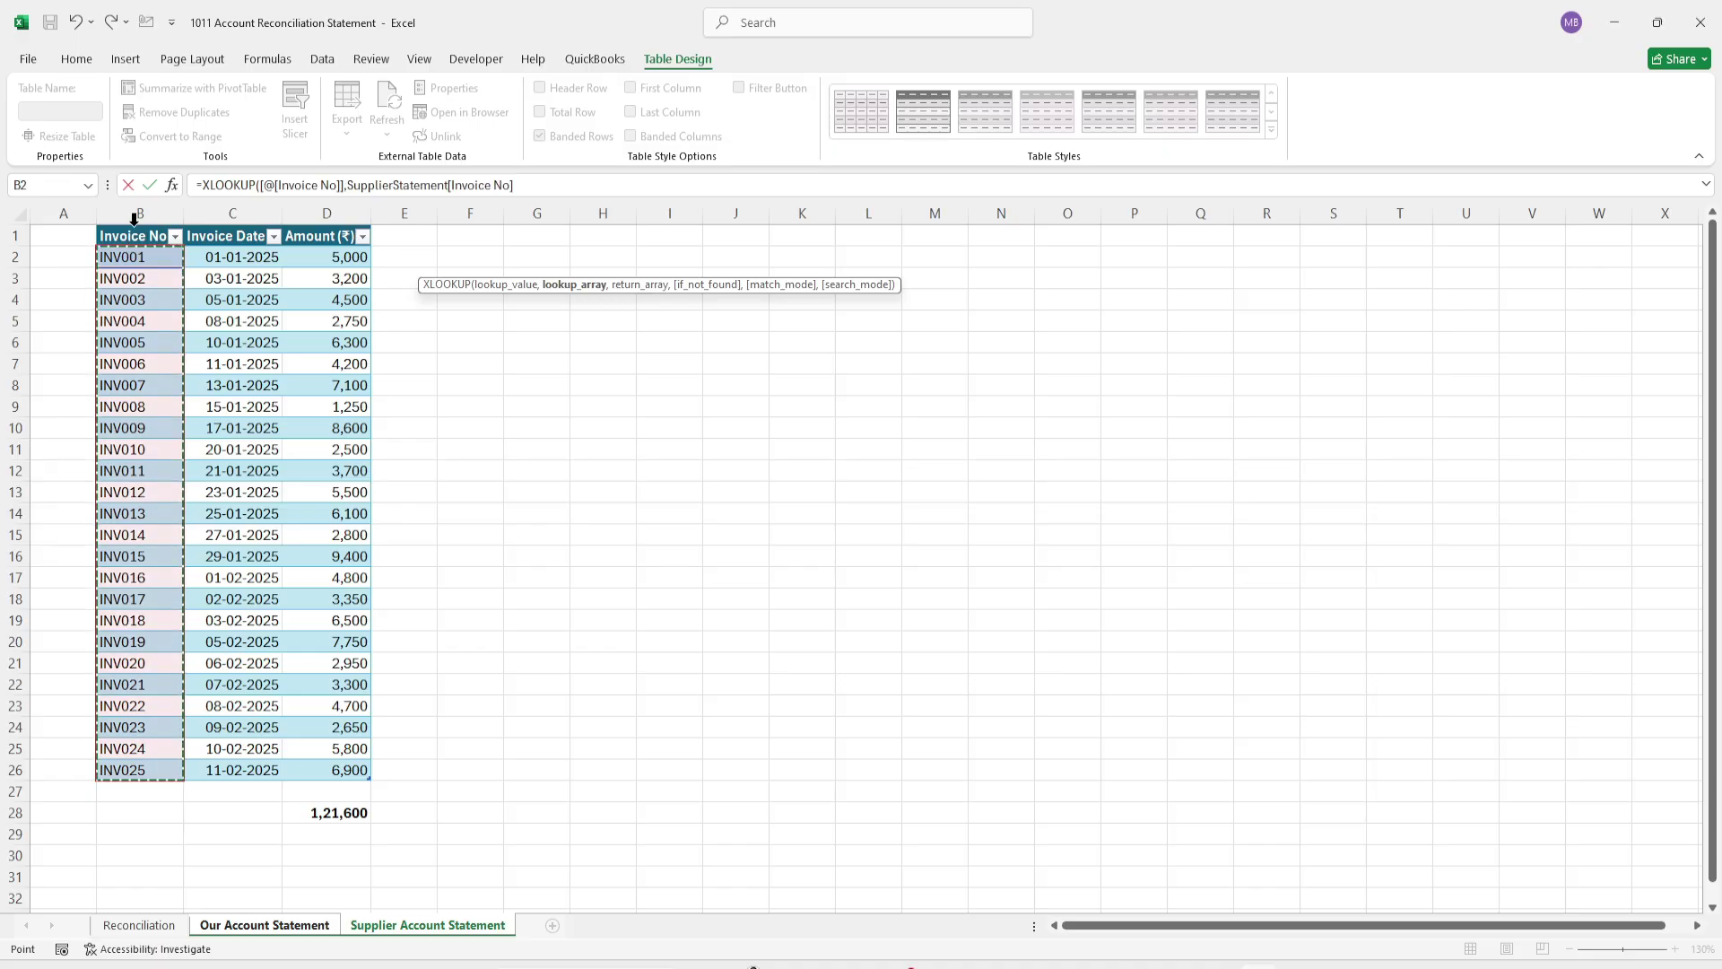
type(",")
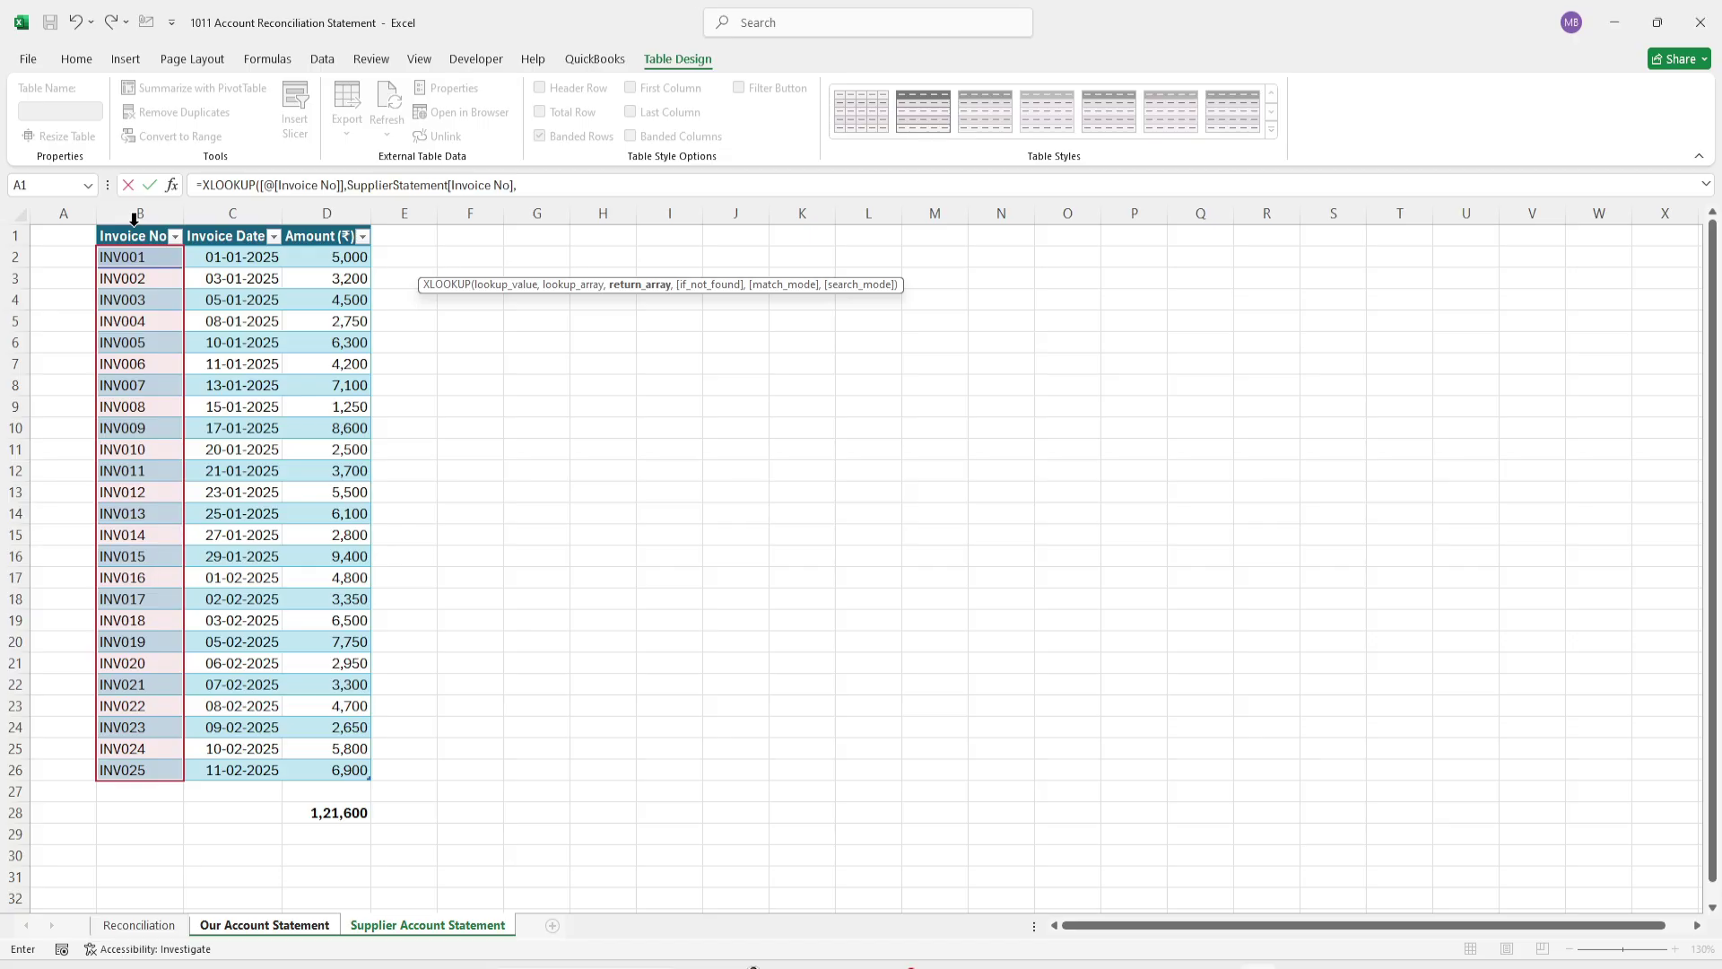
left_click(316, 218)
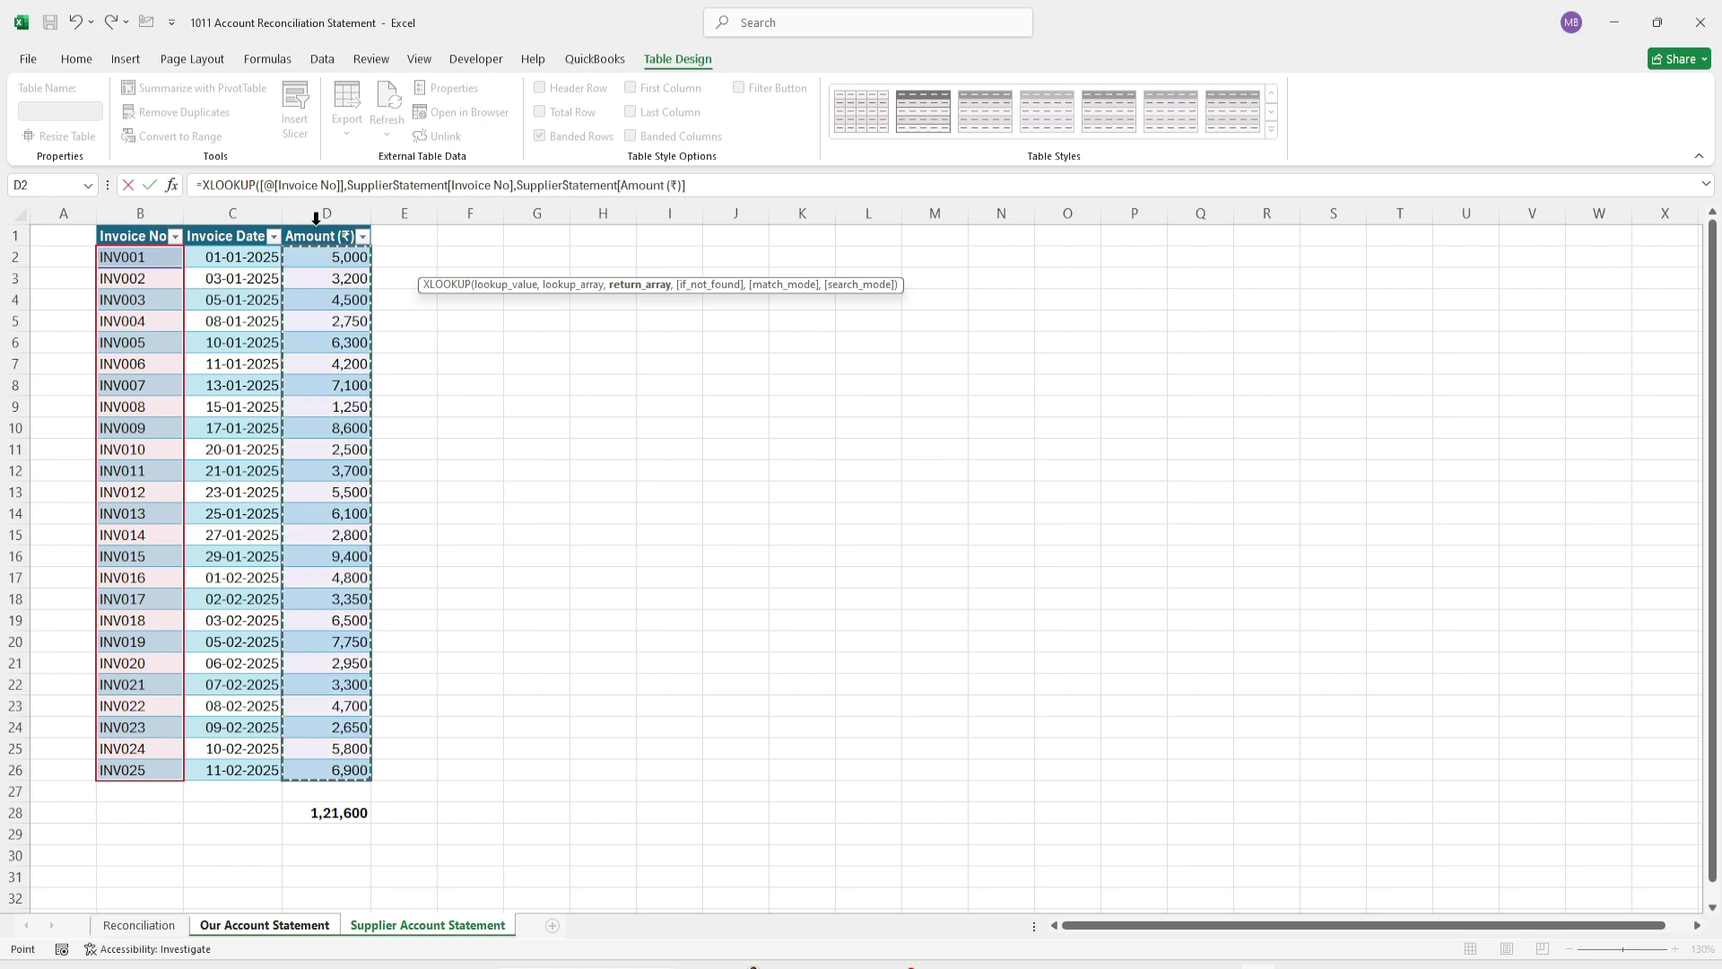
type(")")
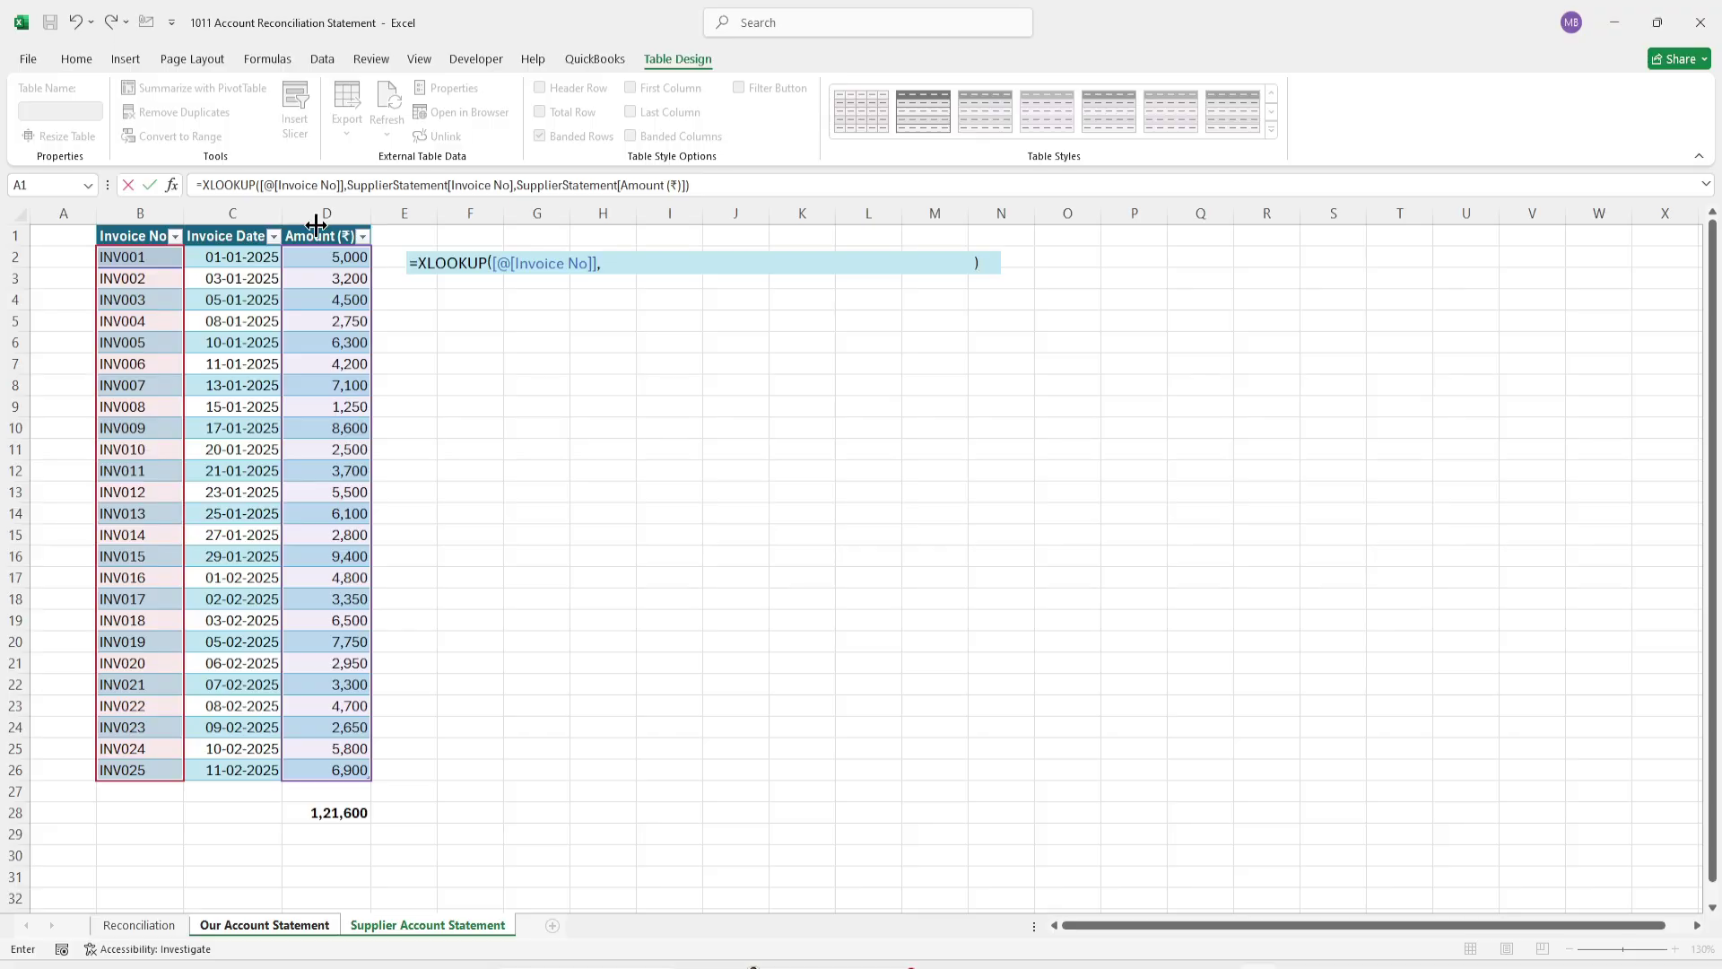
key("Return")
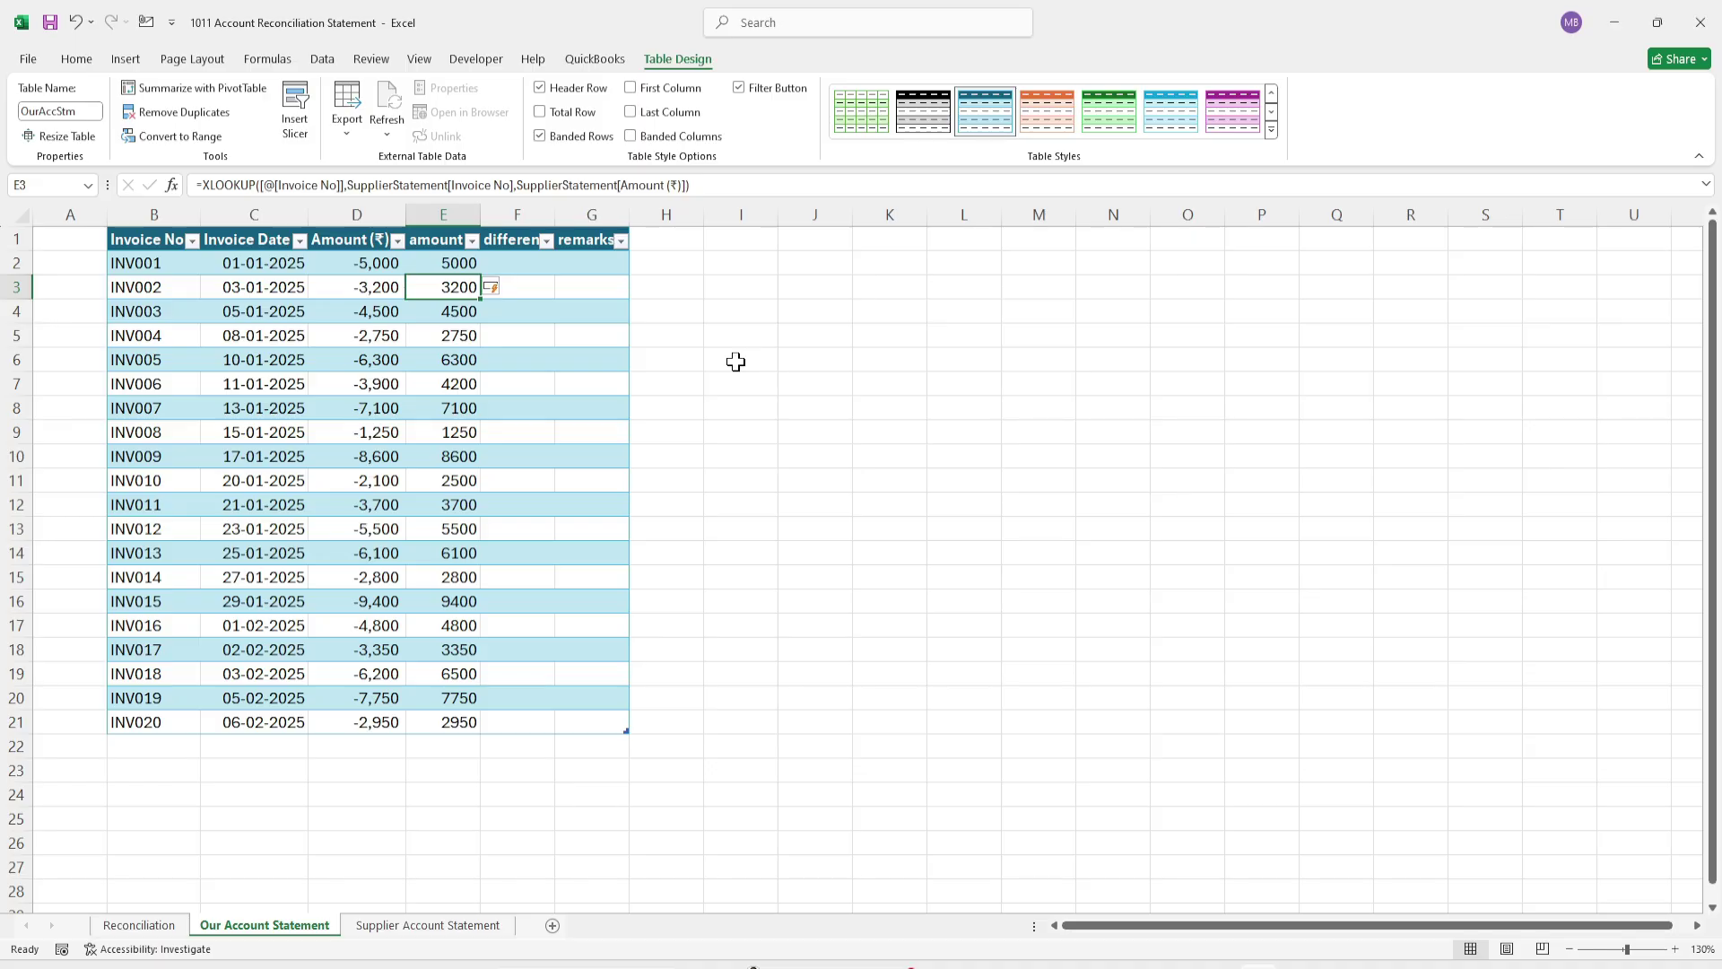
Step: Fill the difference column from F2 with =[@[Amount (₹)]]+[@[amount as per supplier]]
key("Right")
key("Up")
key("Up")
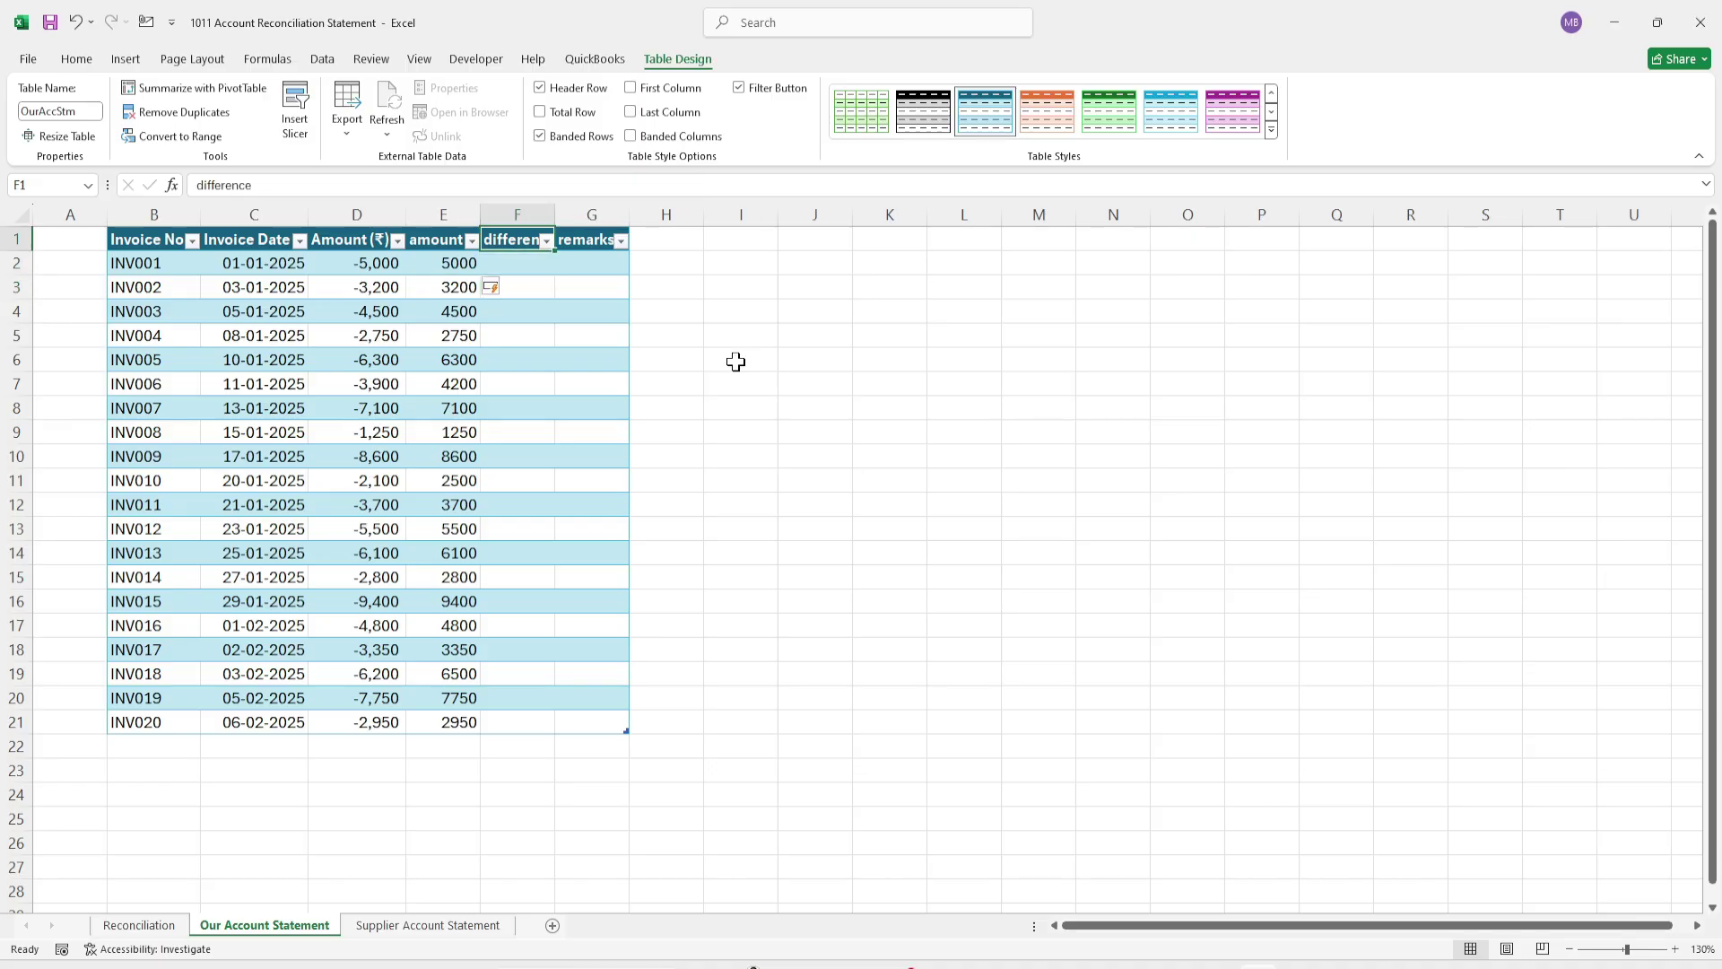
key("Down")
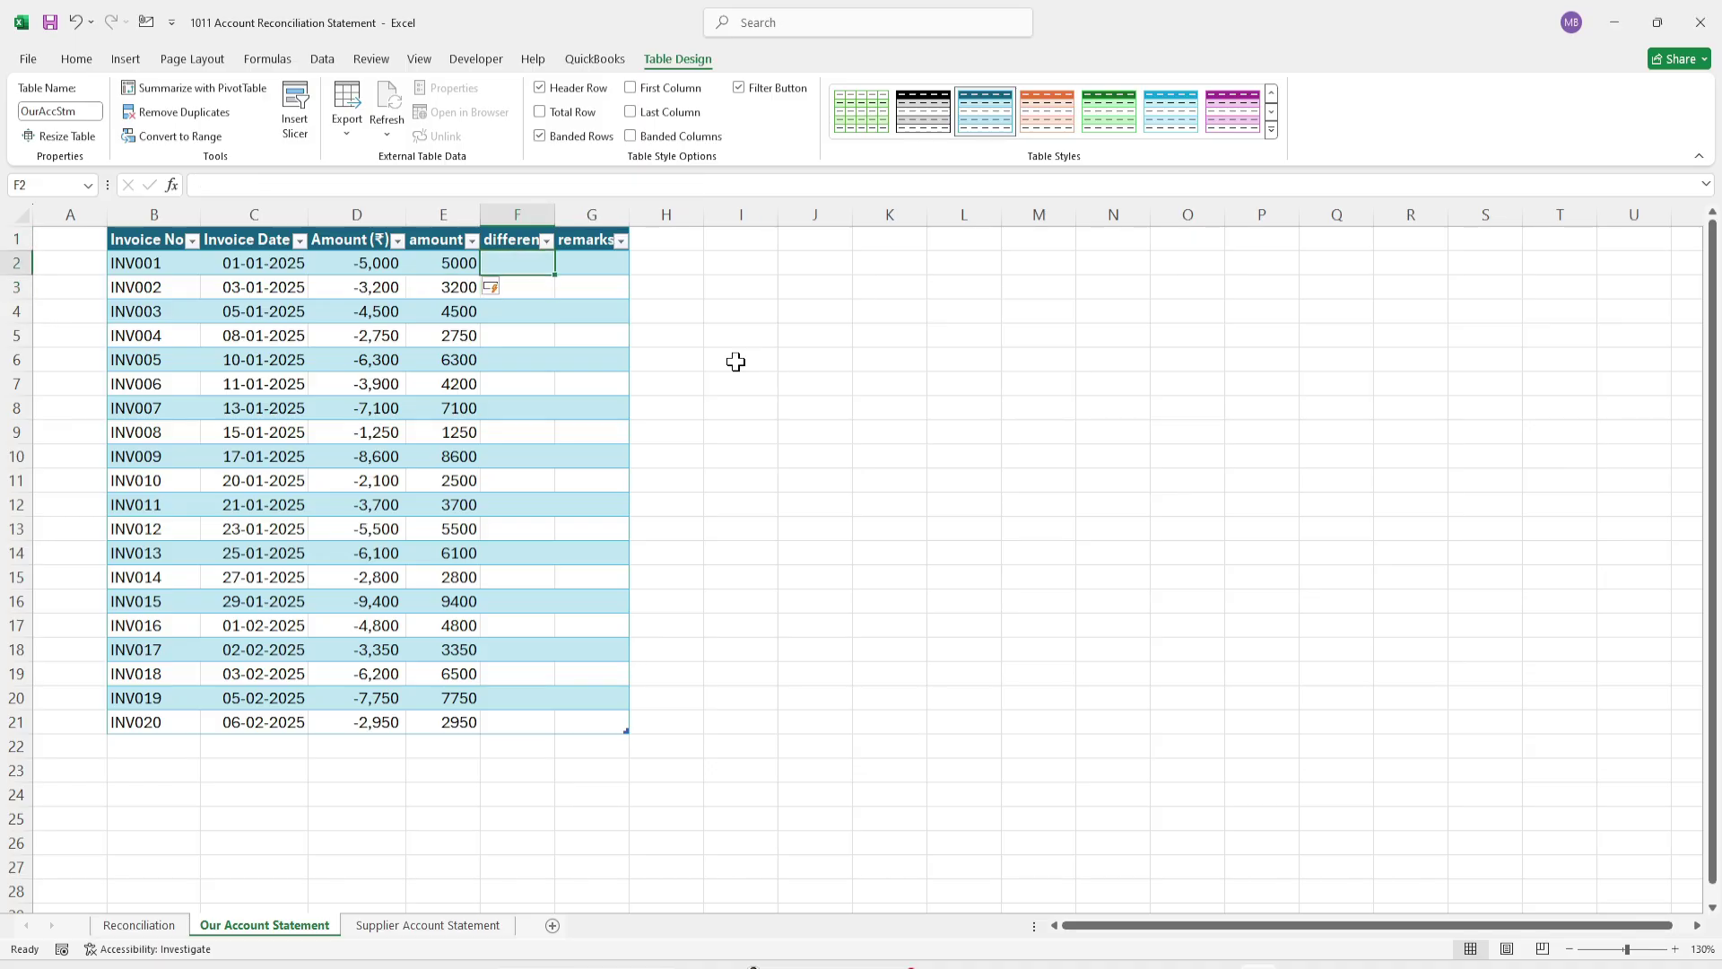
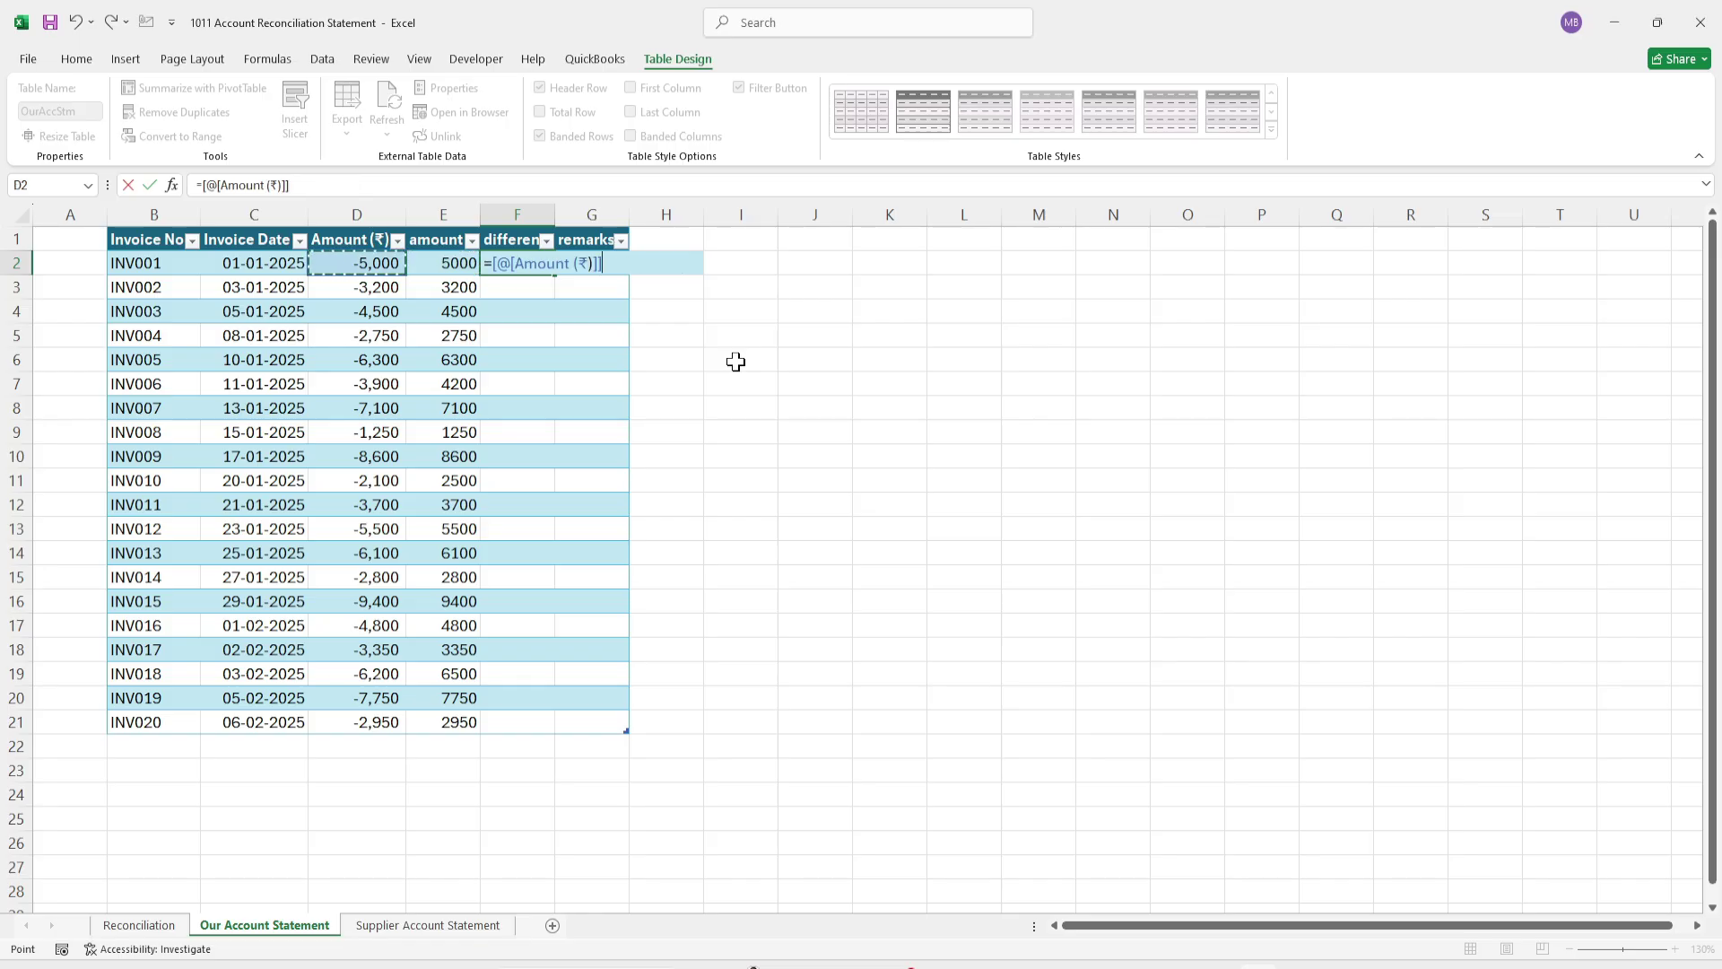
type("+")
key("Left")
key("Return")
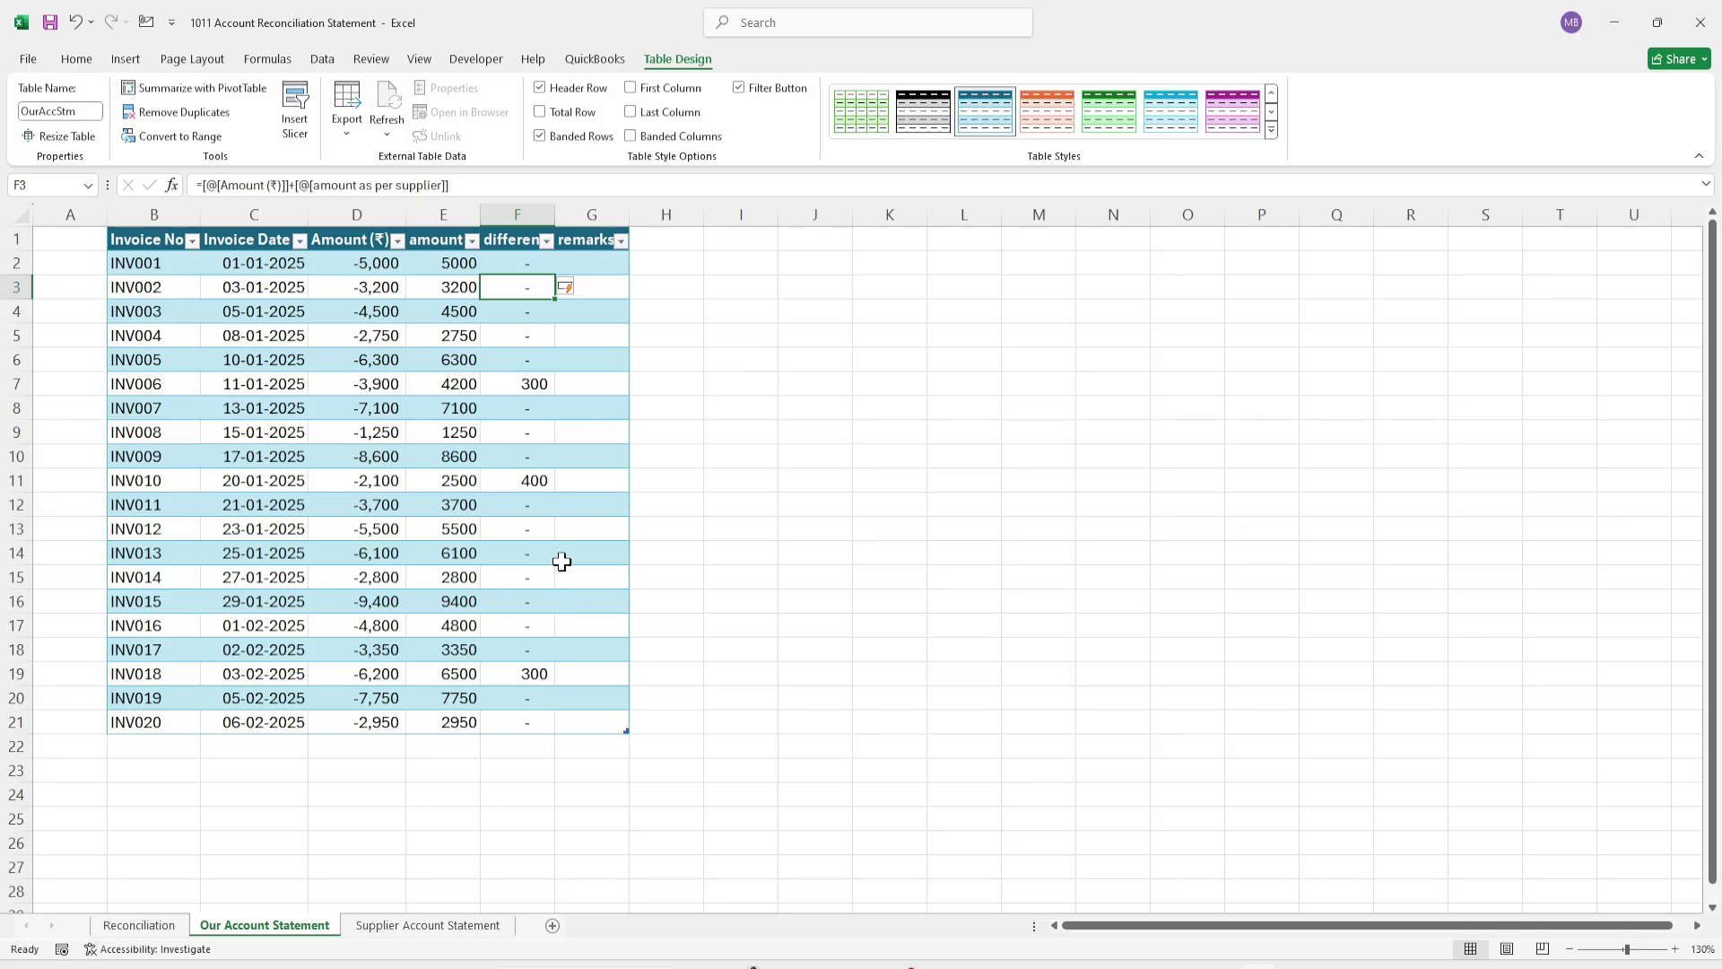
Step: Copy the nonzero differences in F7, F11 and F19 and paste them as values from C15, under Less, on the Reconciliation sheet
left_click(578, 384)
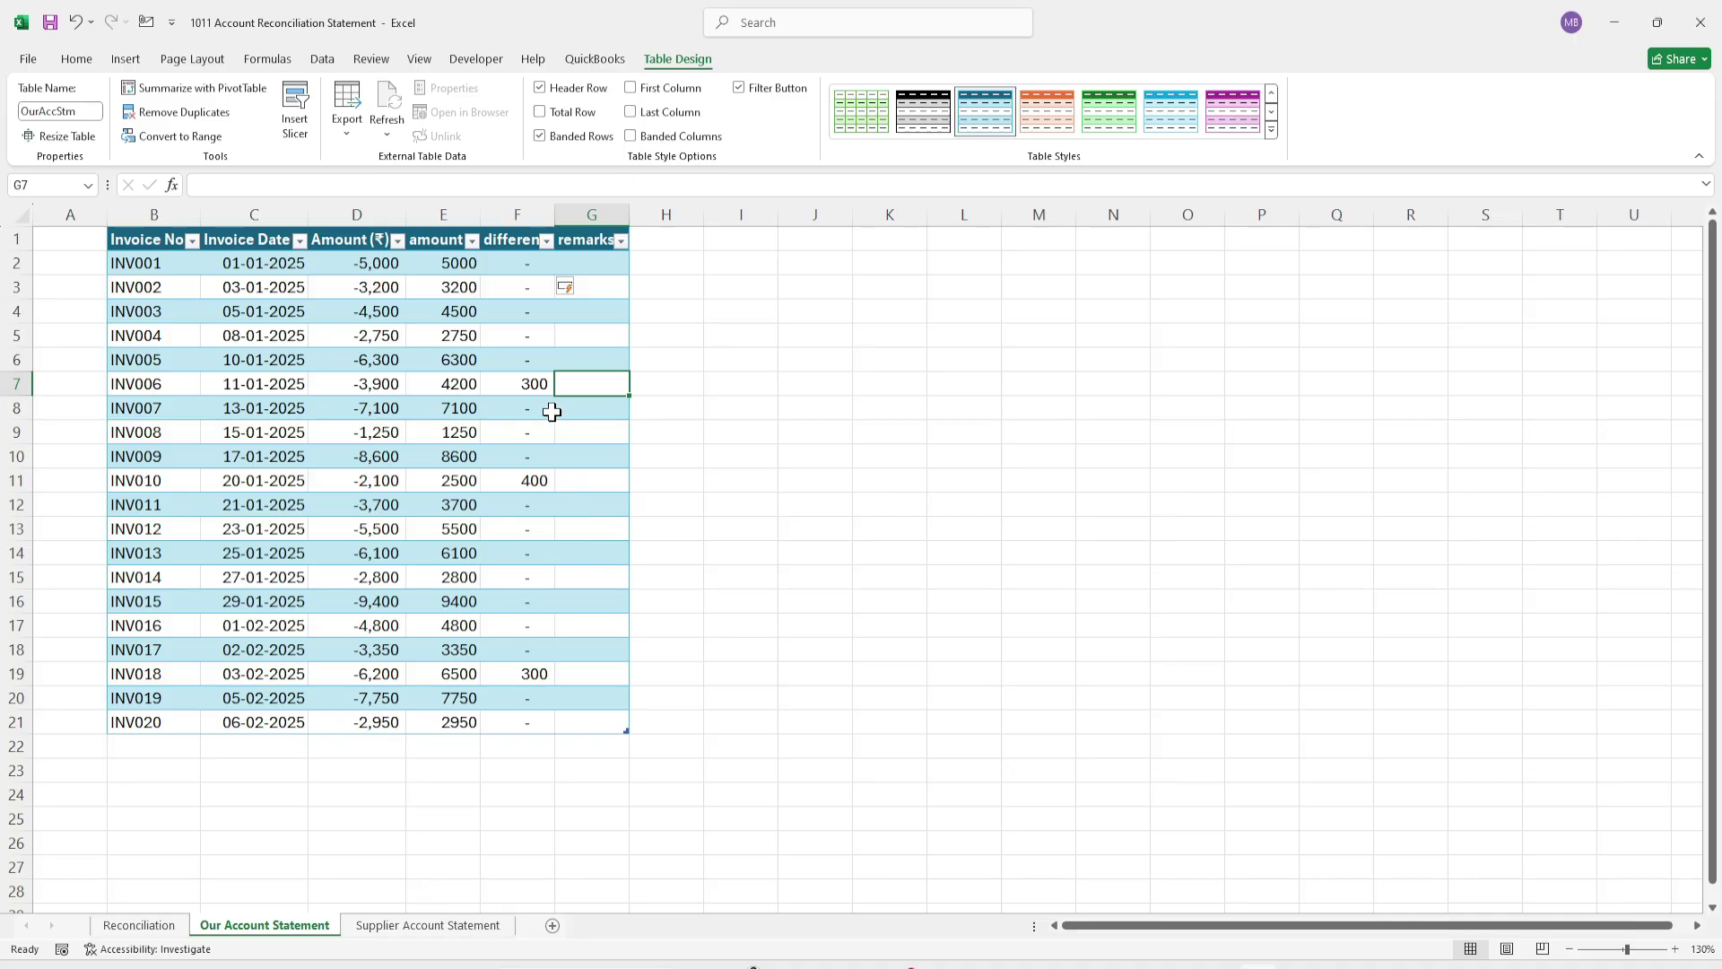
left_click(536, 383)
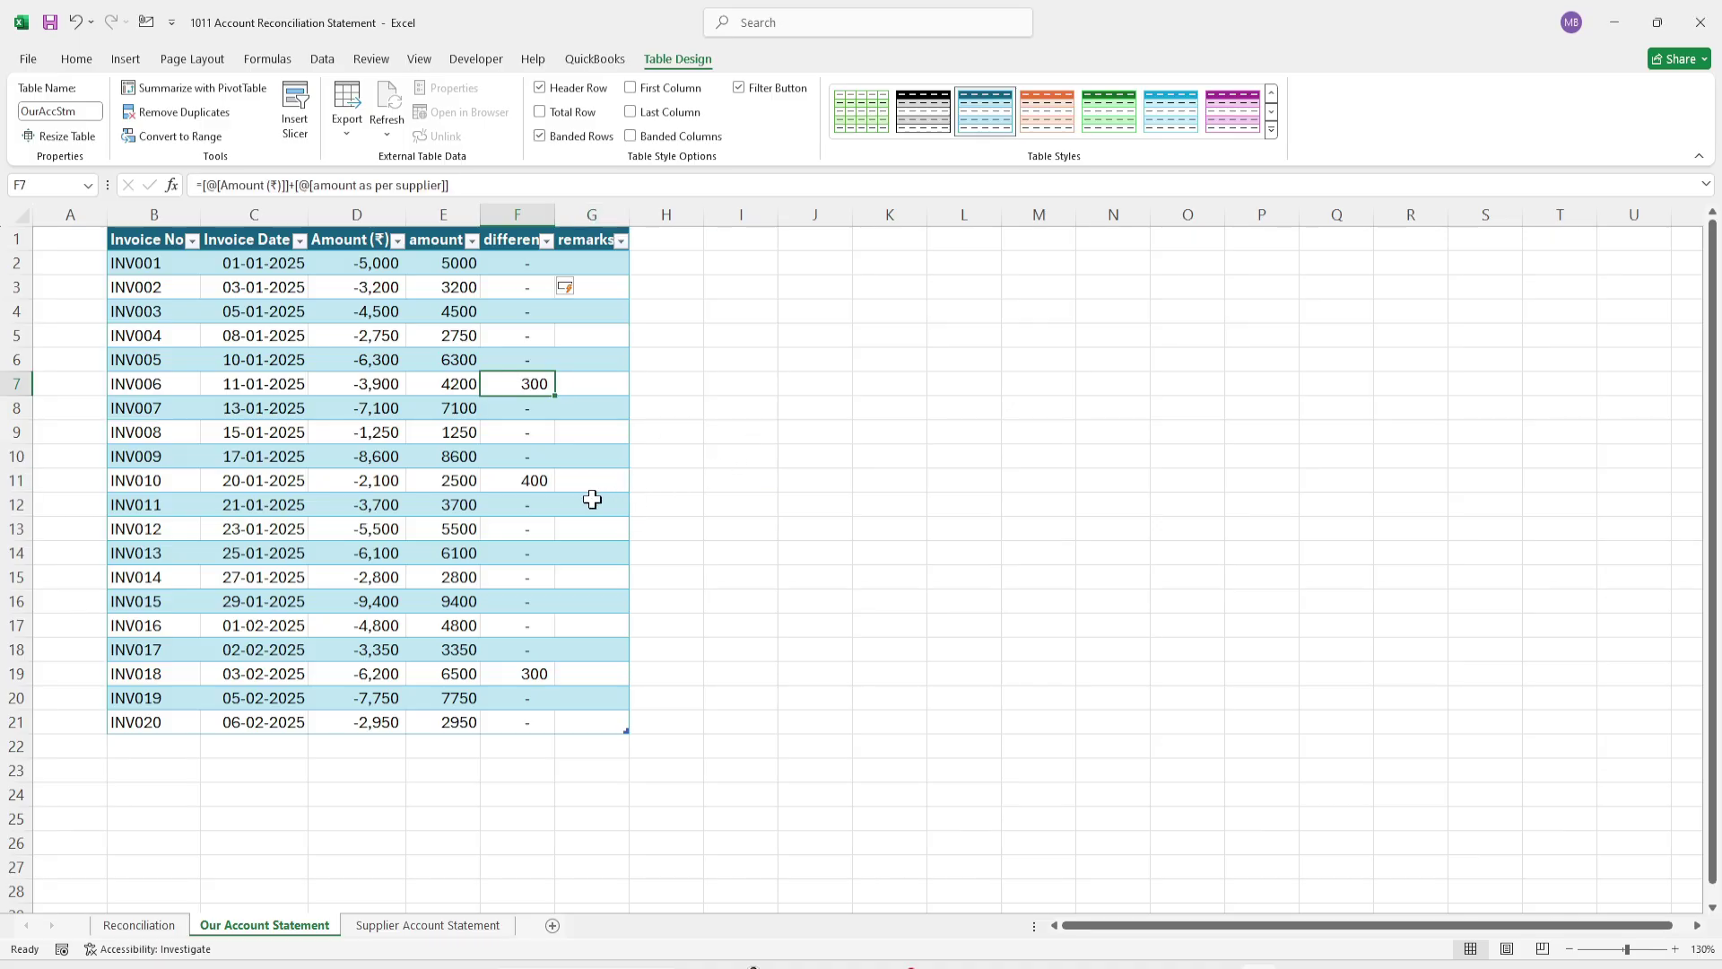
left_click(528, 482, "ctrl")
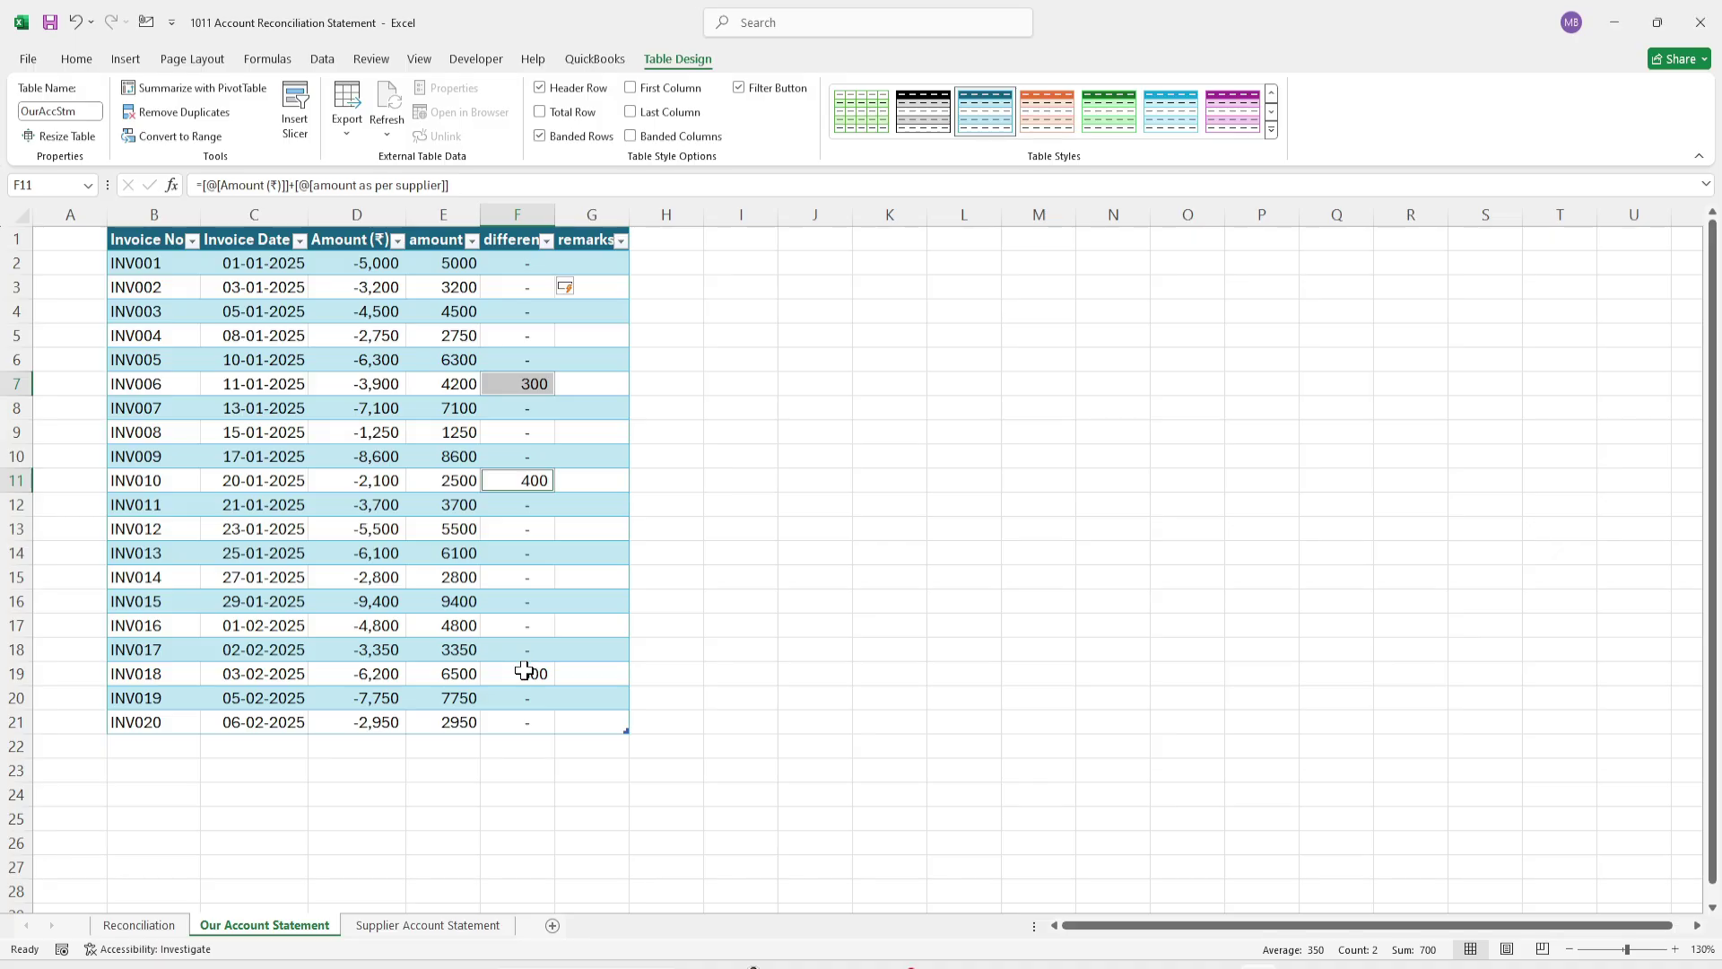
left_click(538, 673, "ctrl")
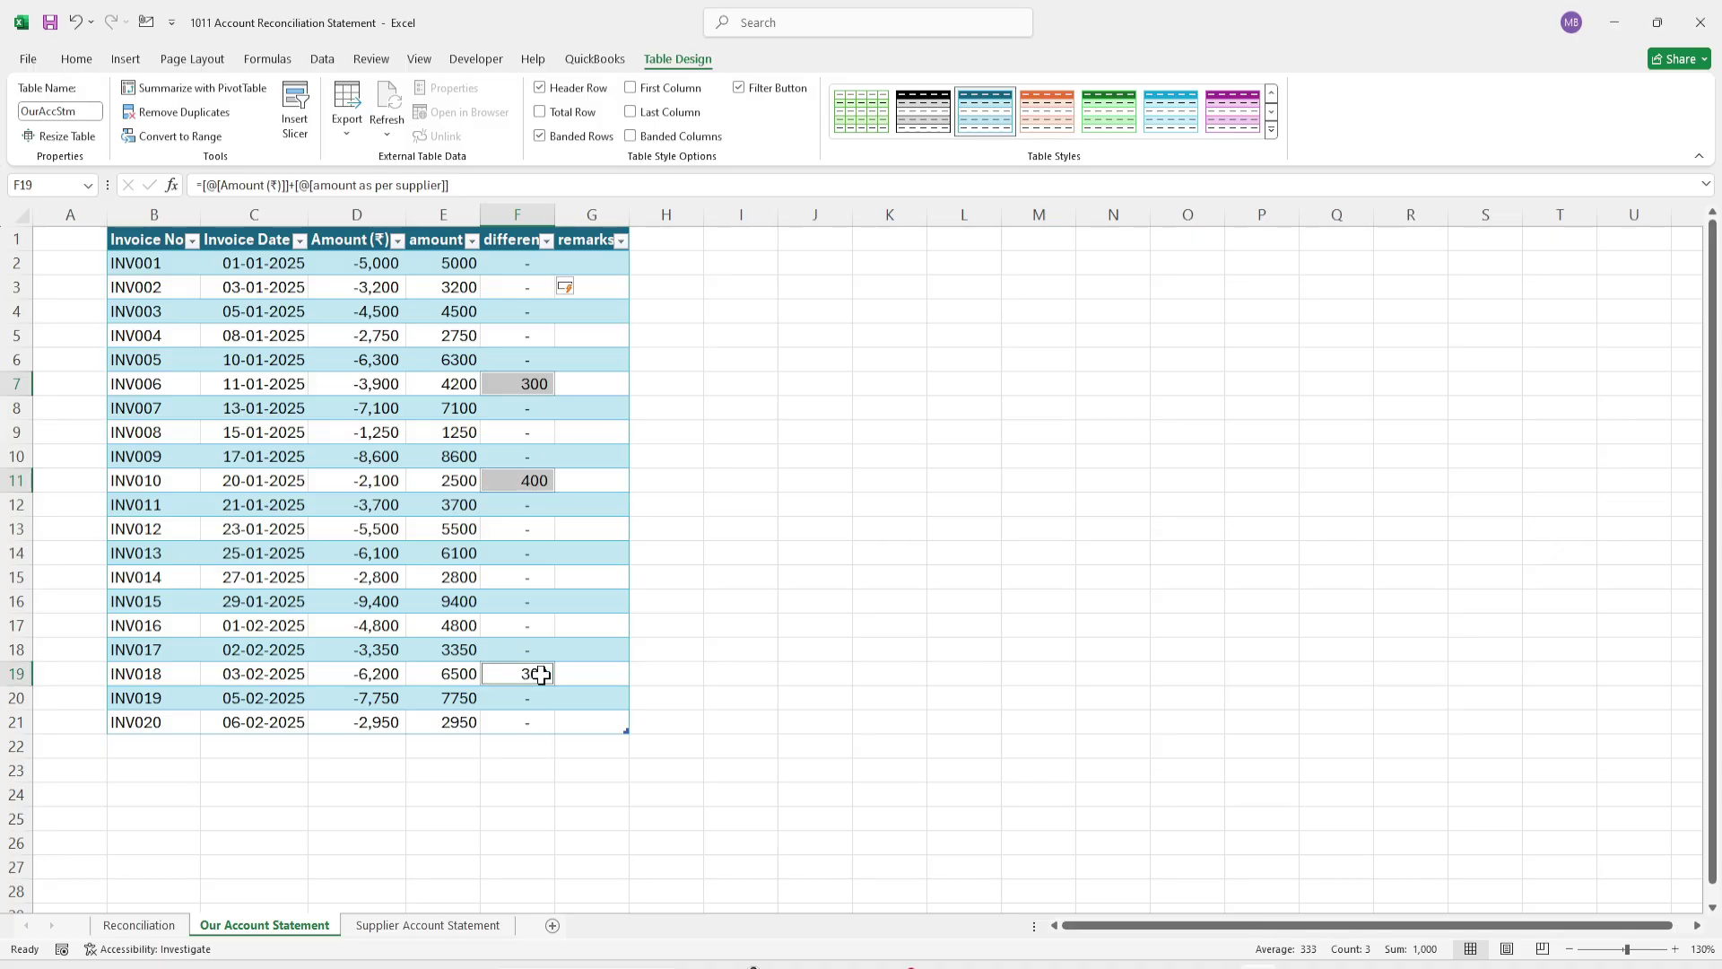
key("ctrl+c")
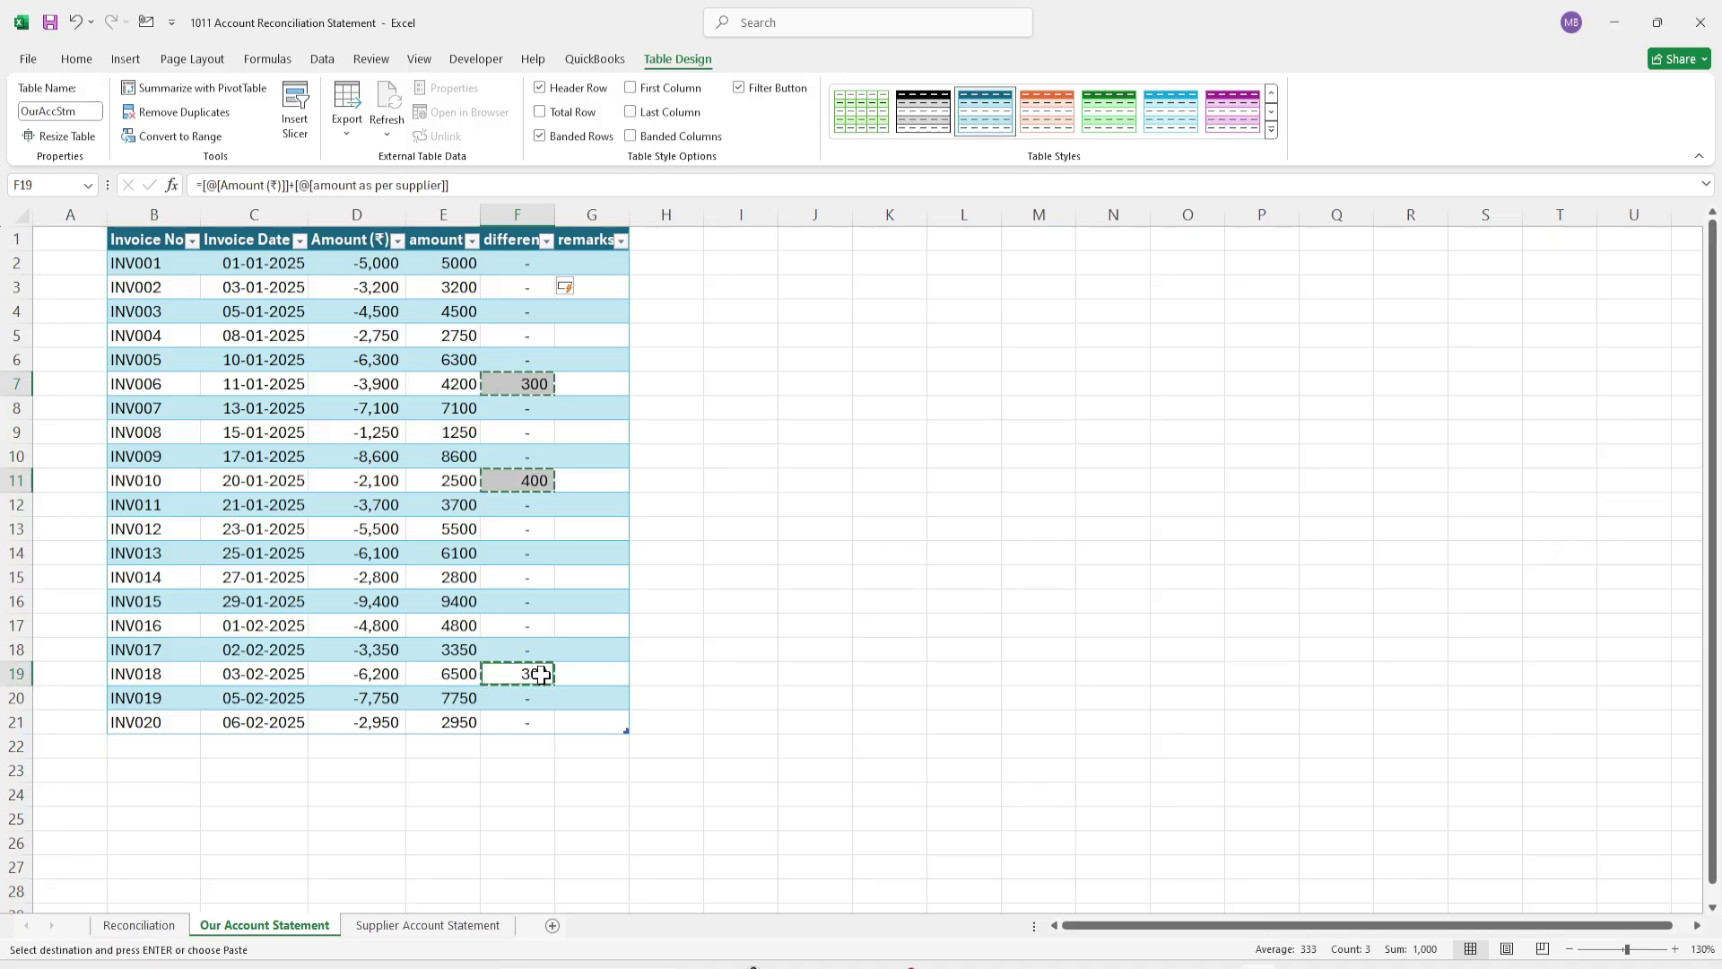
left_click(166, 924)
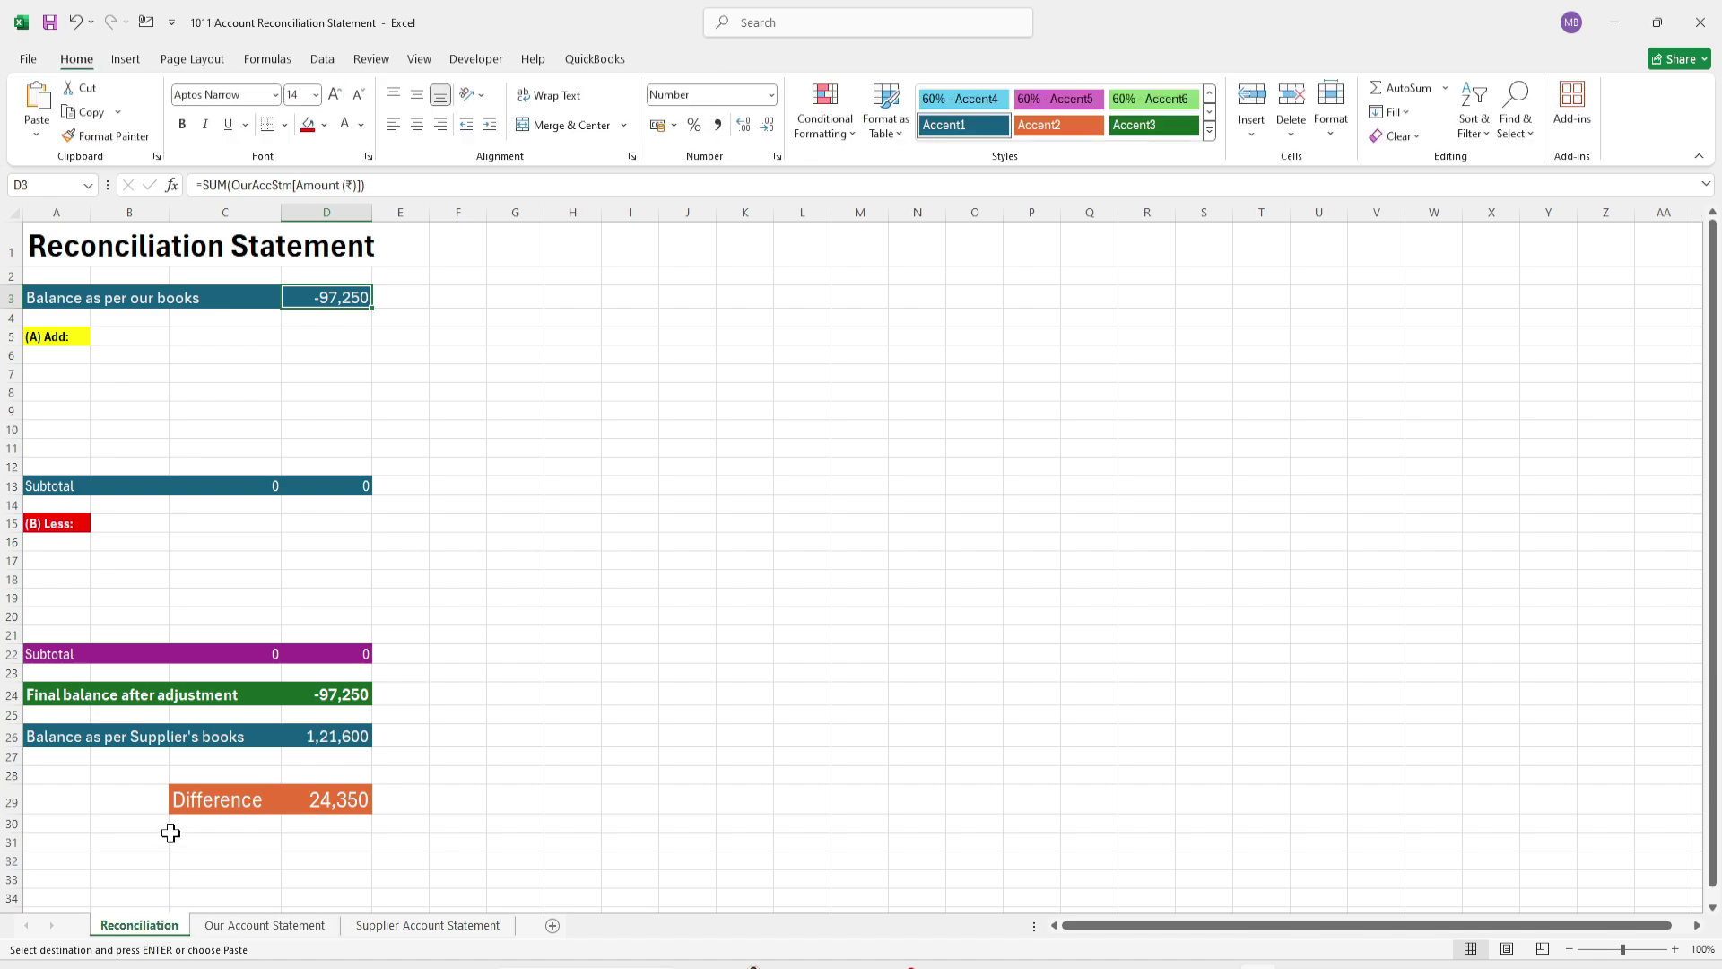
left_click(209, 531)
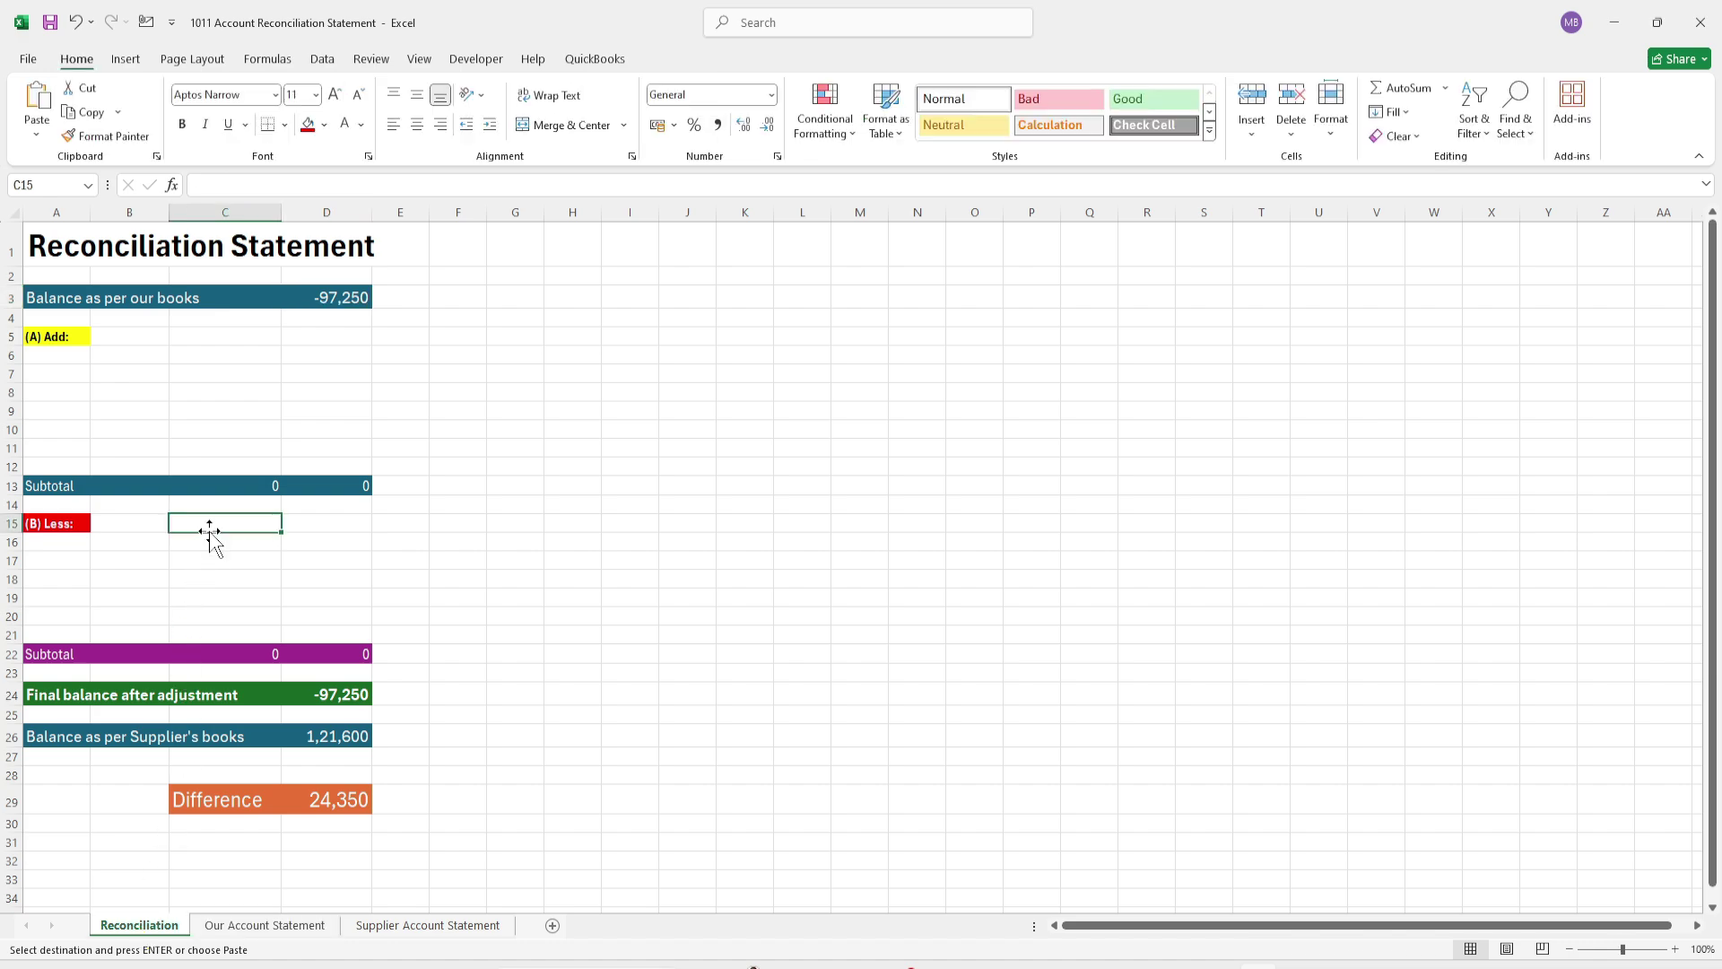
left_click(36, 133)
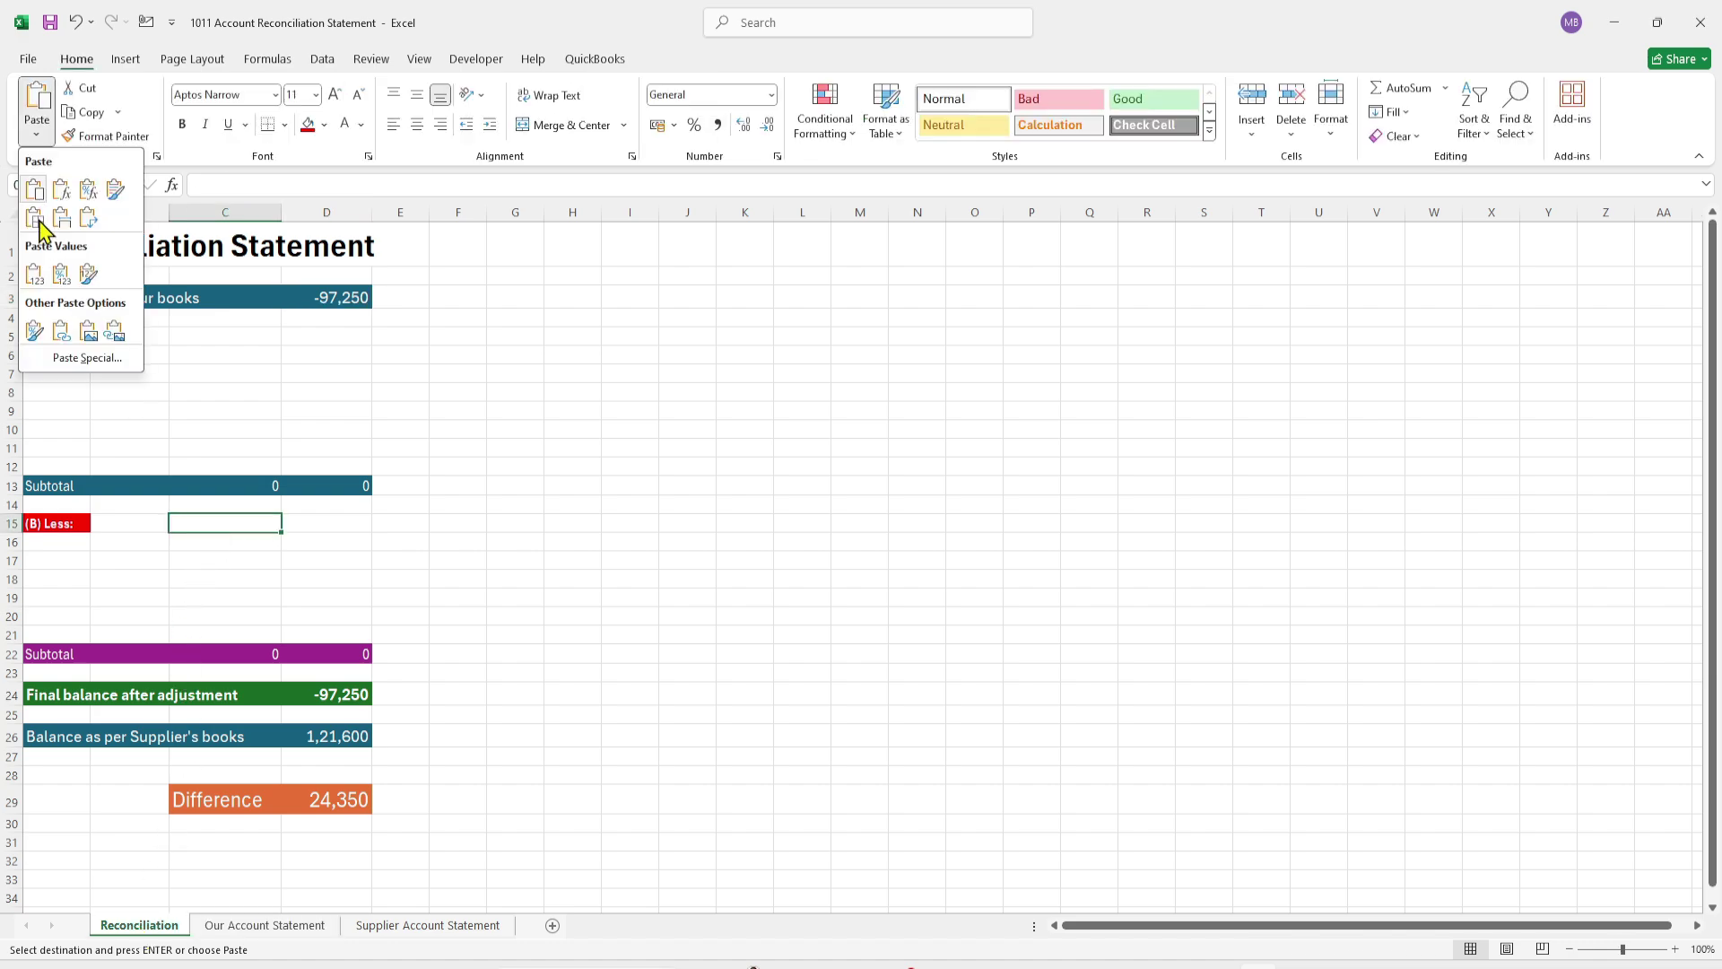
left_click(34, 274)
left_click(493, 651)
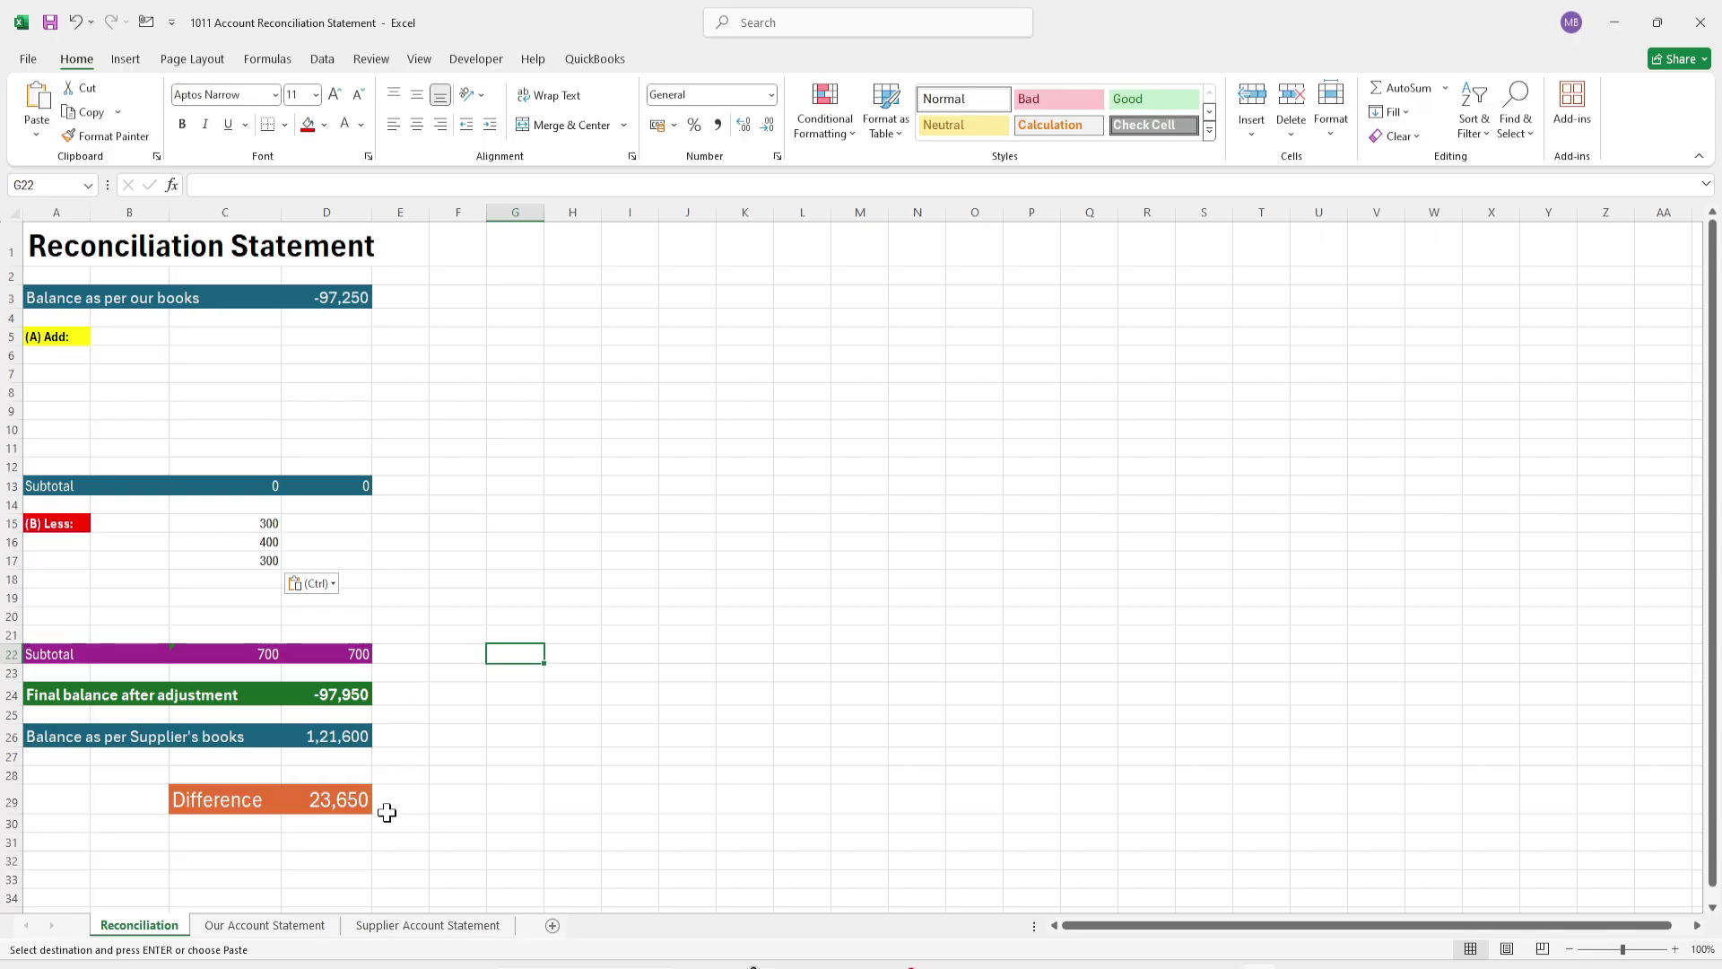
Step: Add the column headers amt per our books, diff and remarks in E1:G1 of the Supplier Account Statement sheet
left_click(274, 927)
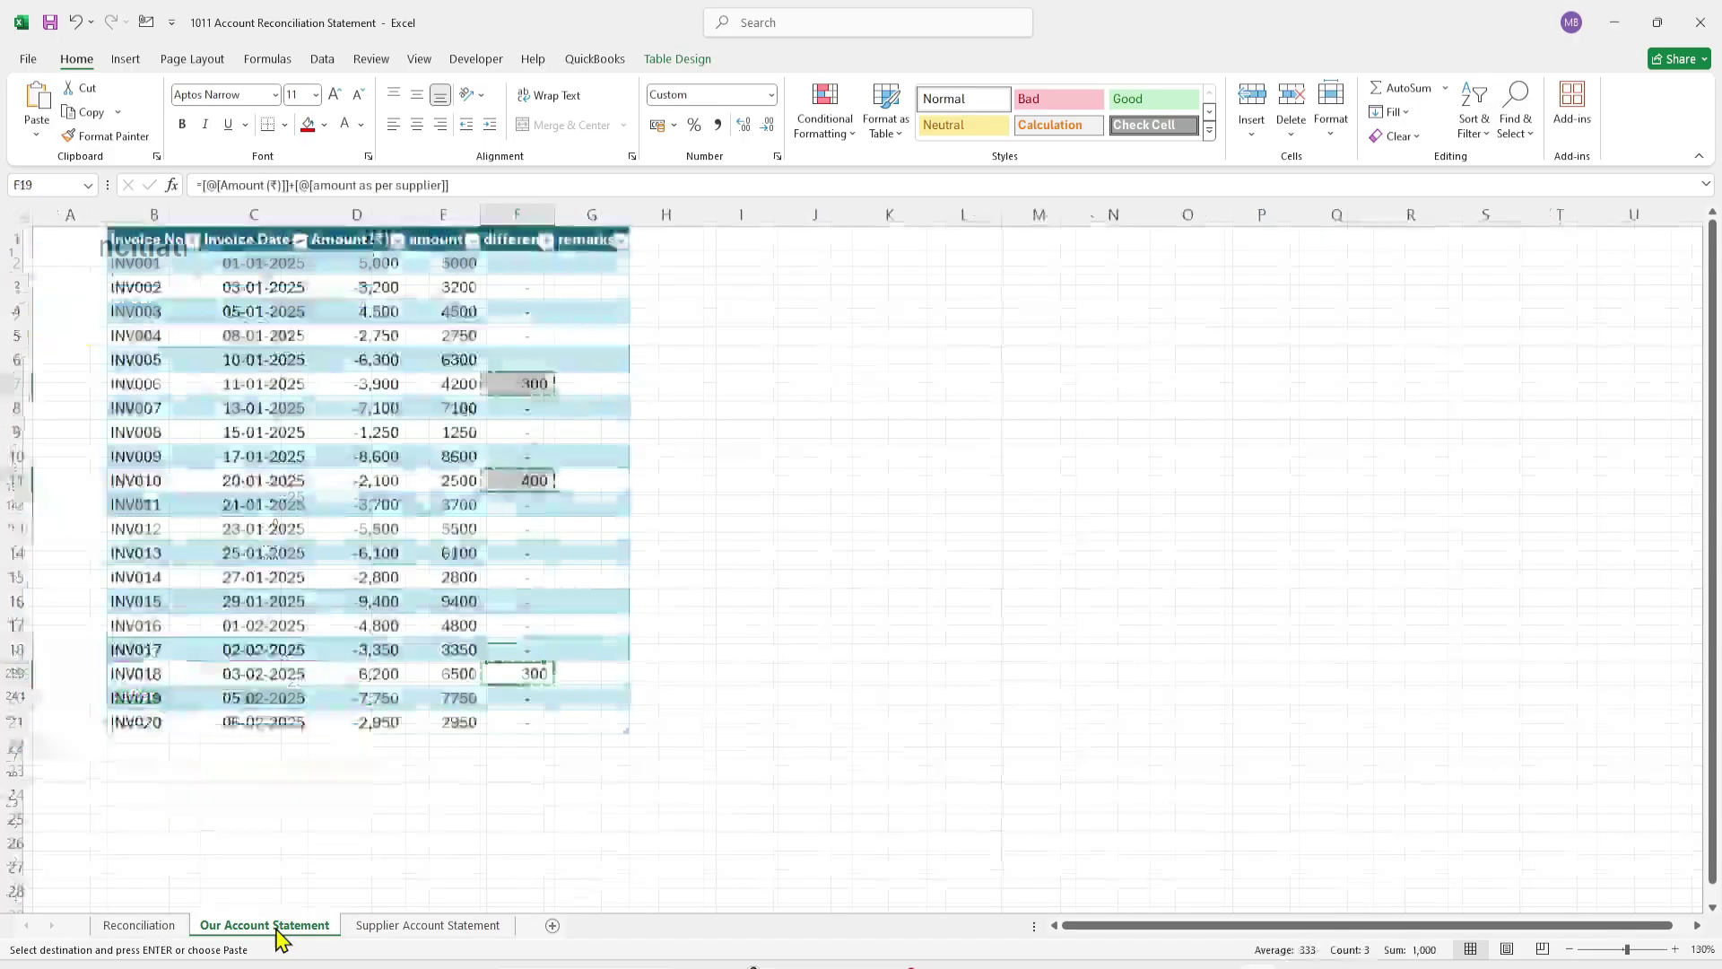
left_click(701, 696)
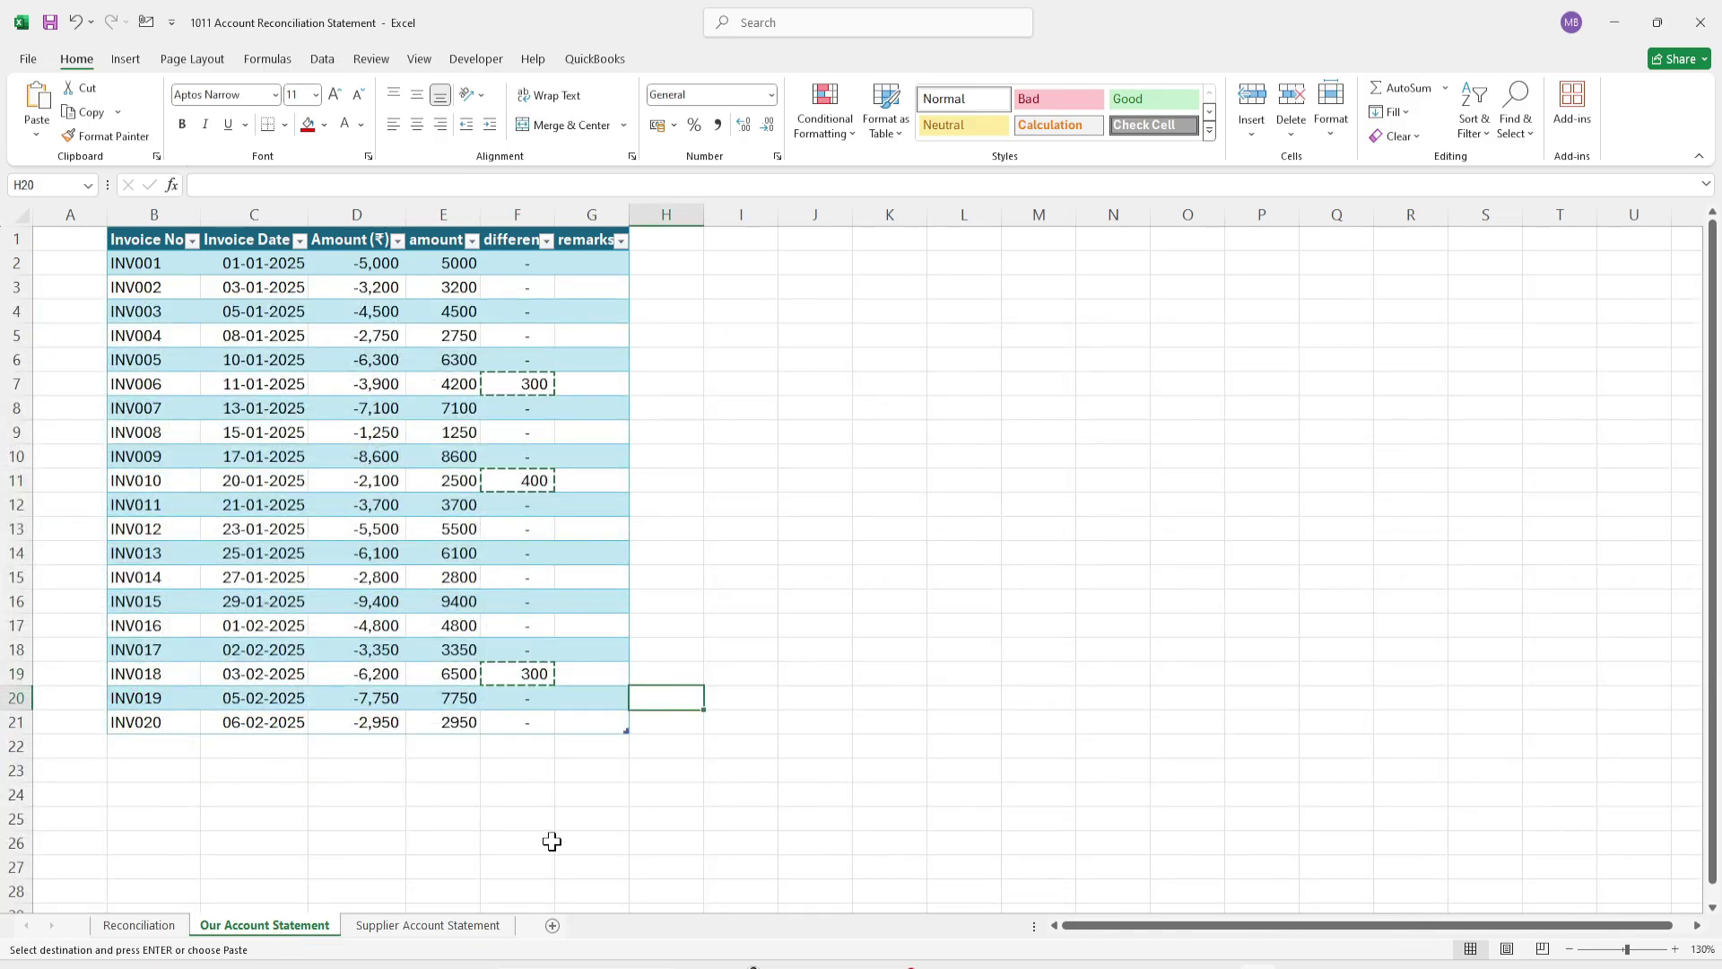
left_click(437, 929)
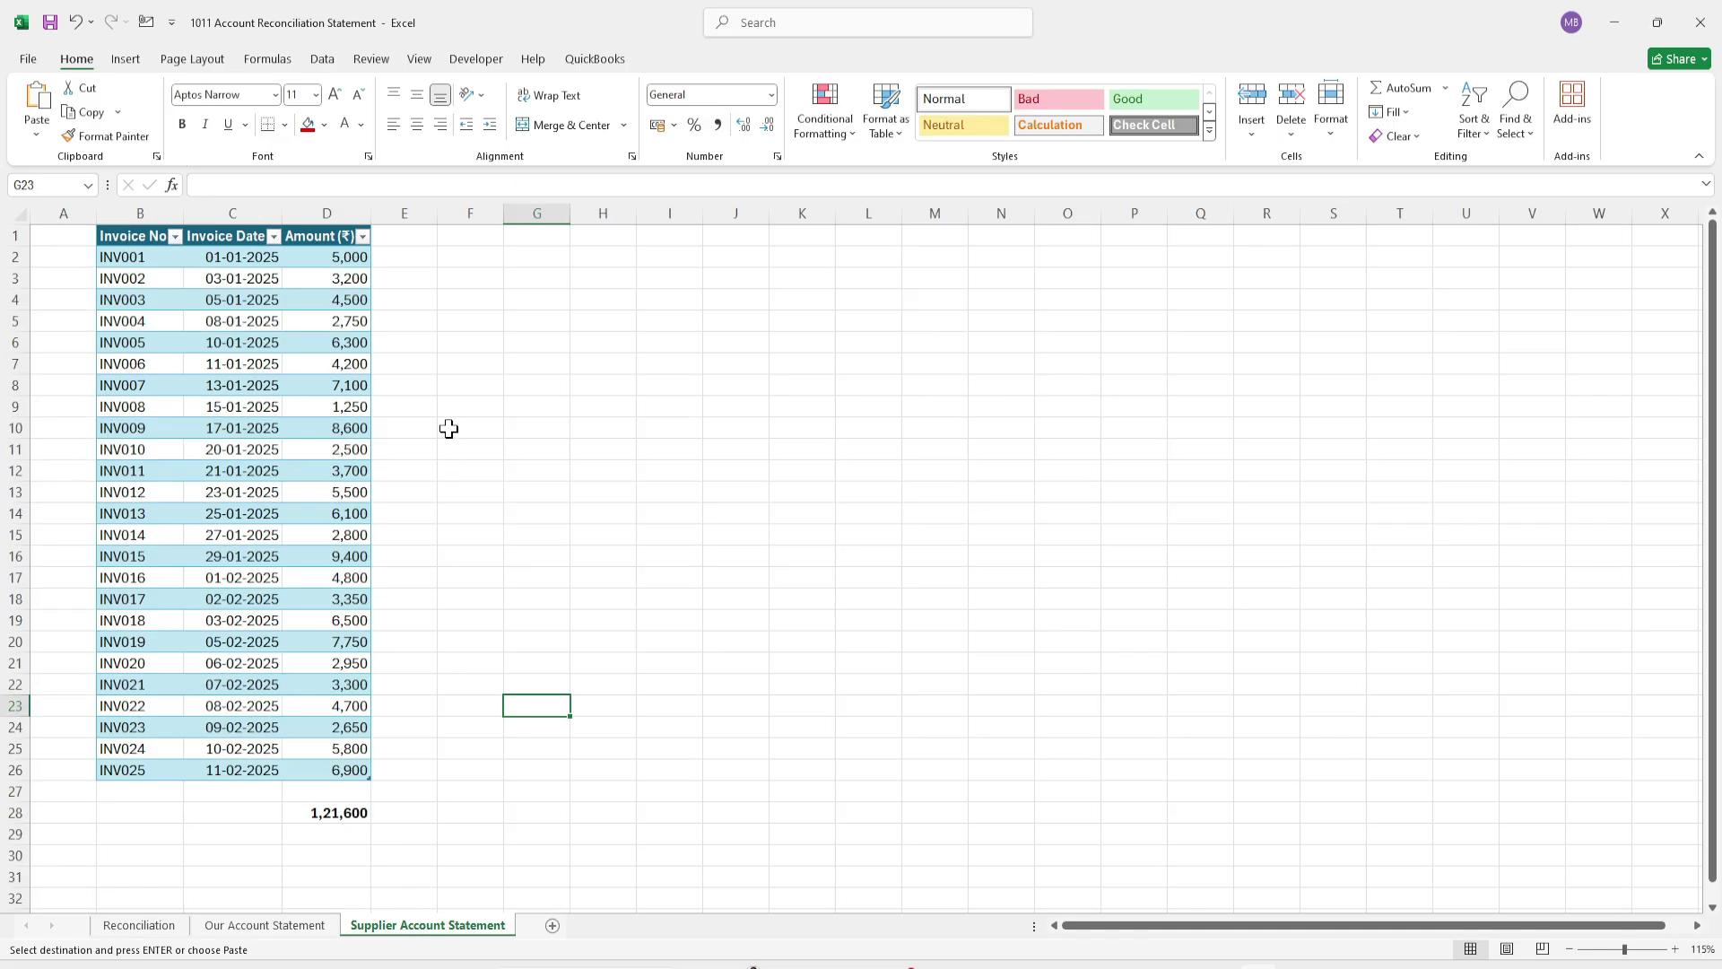
left_click(402, 244)
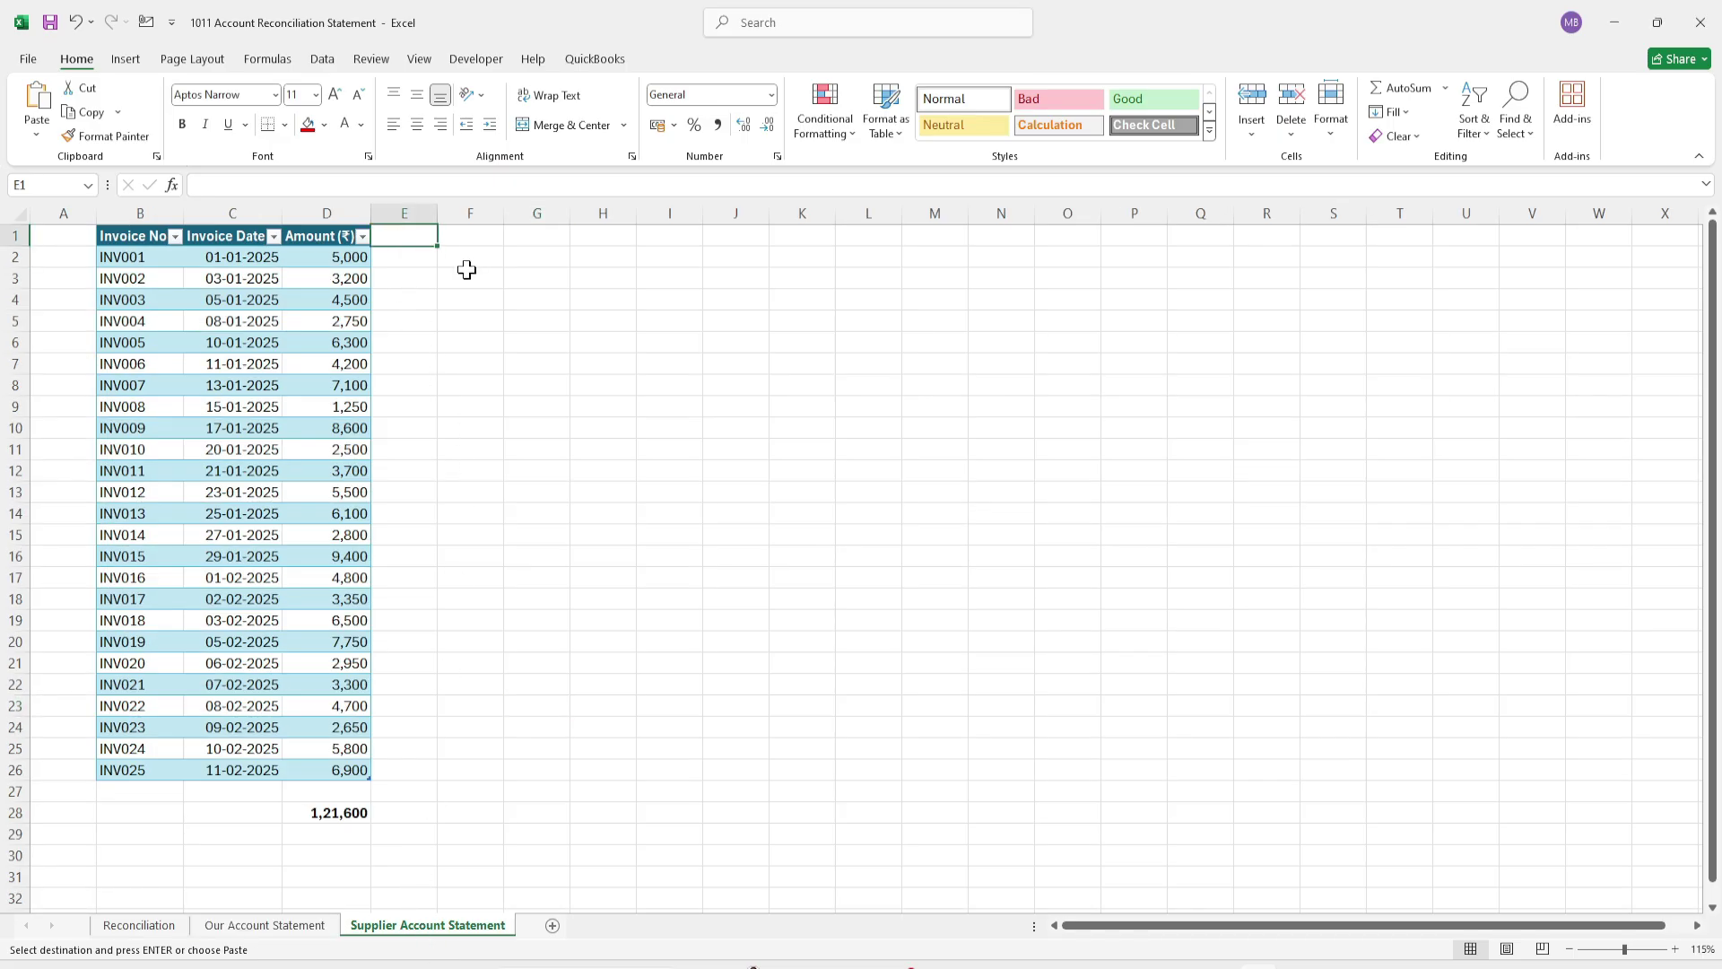
key("Escape")
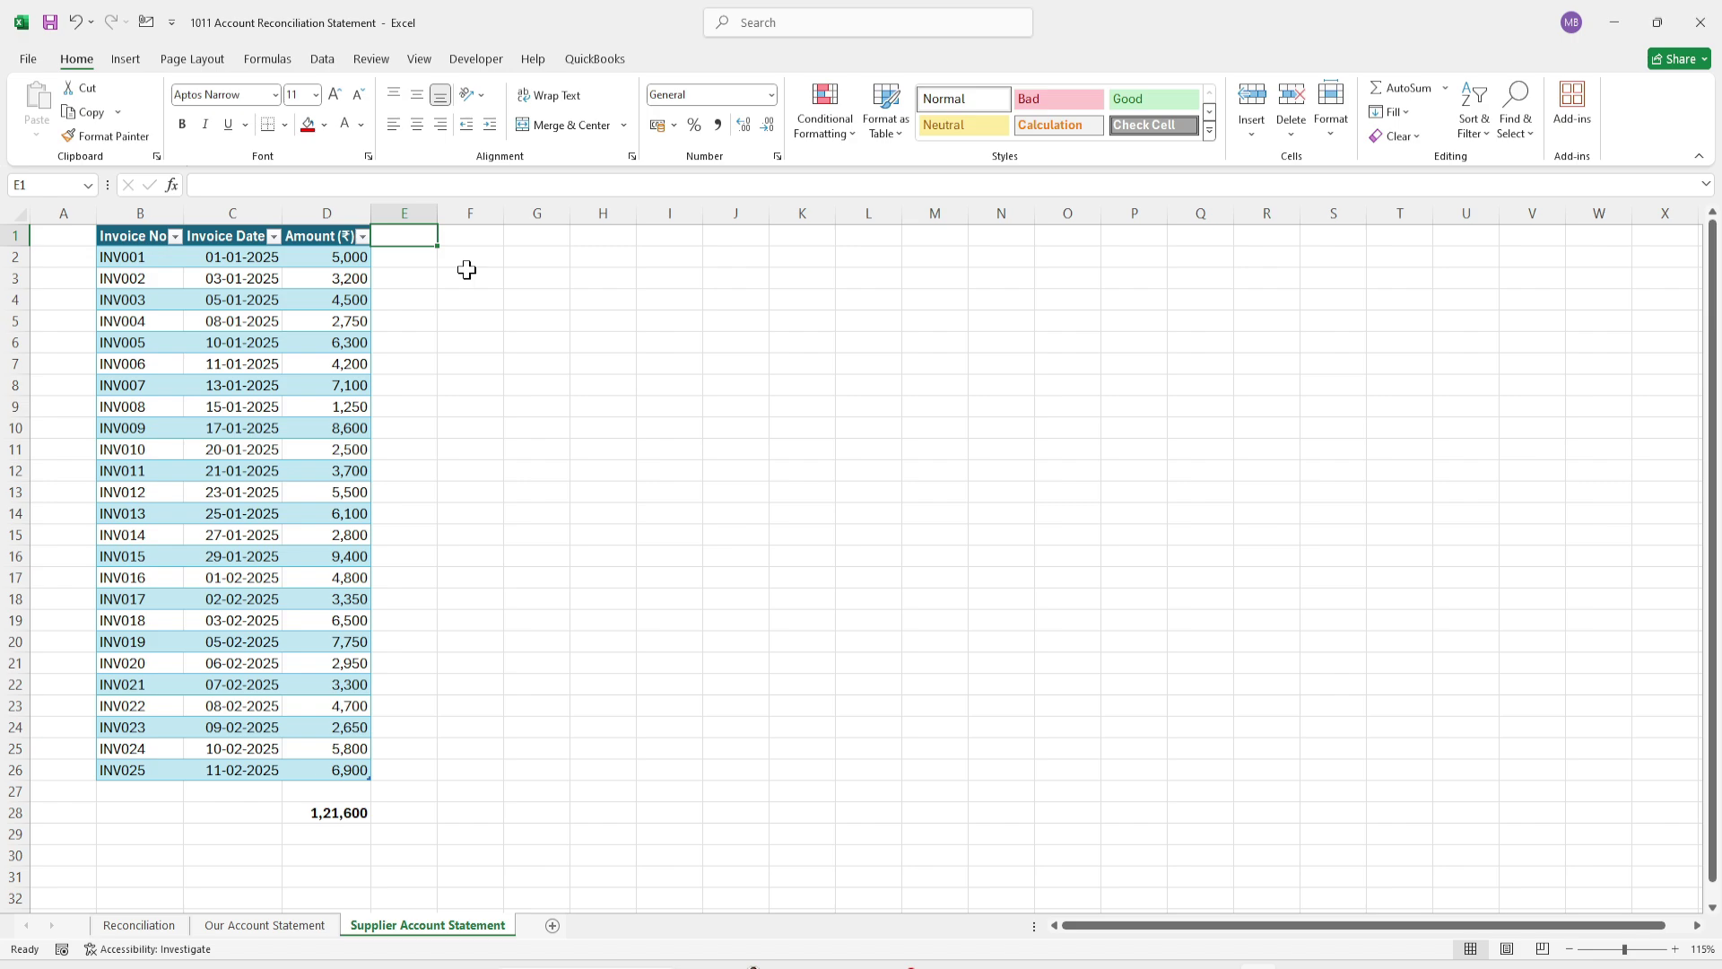
type("amt")
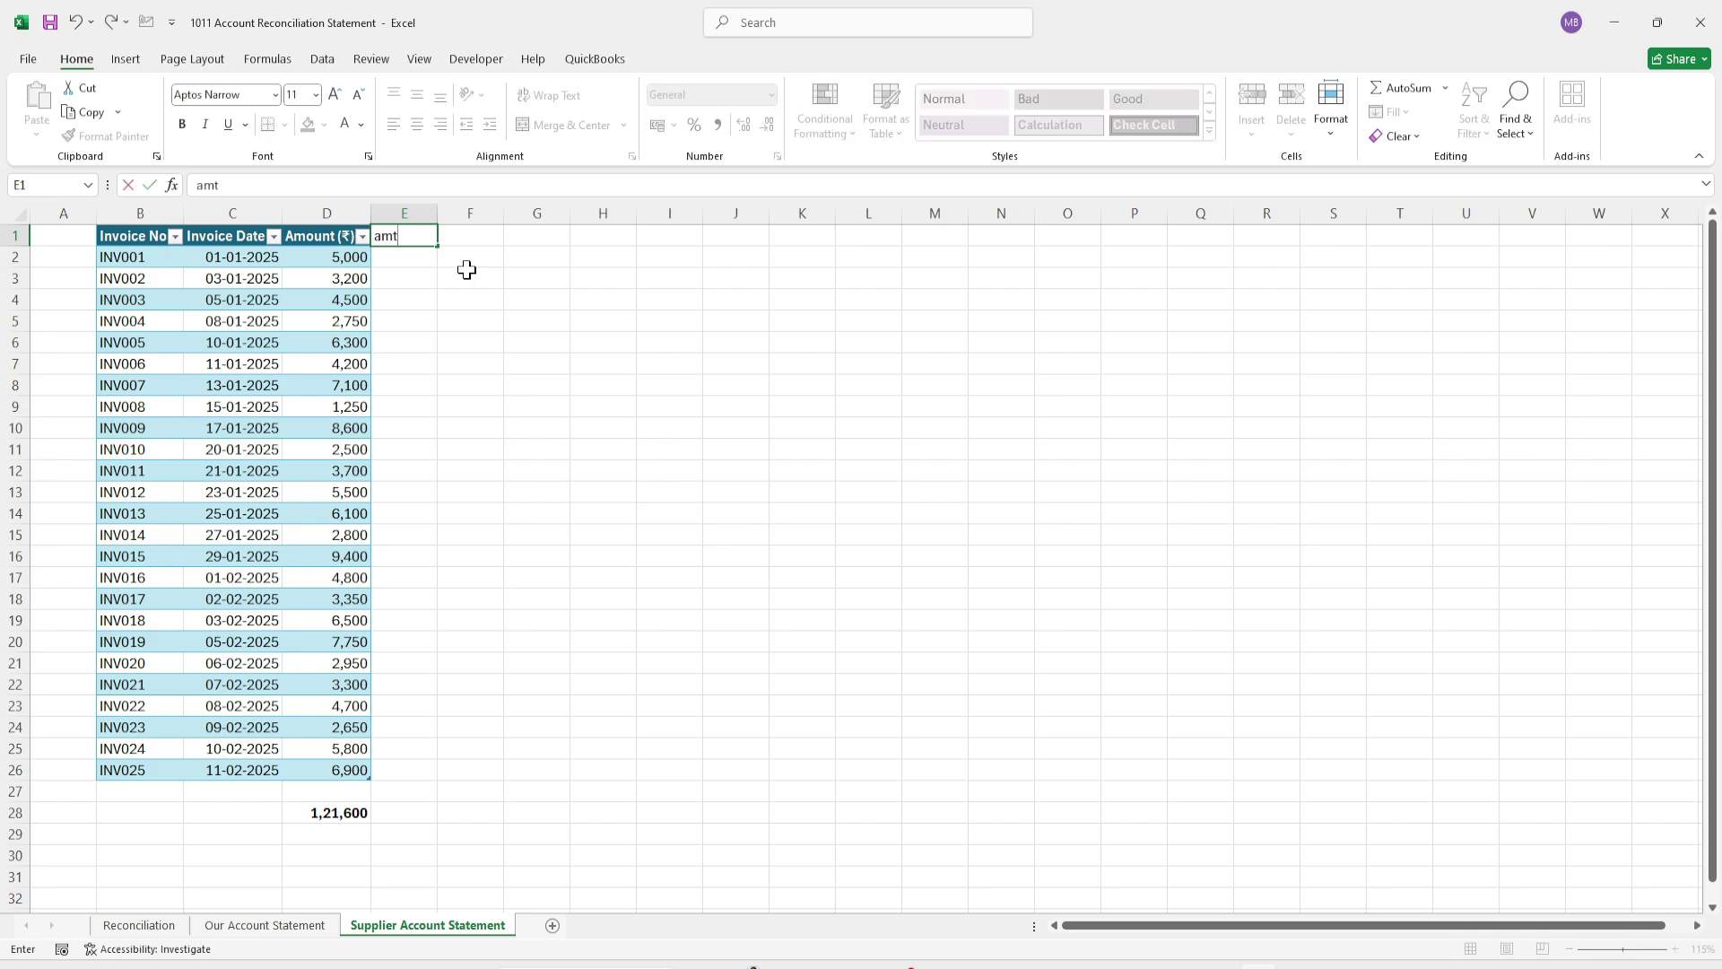
type(" per sup books")
key("Tab")
type("diff")
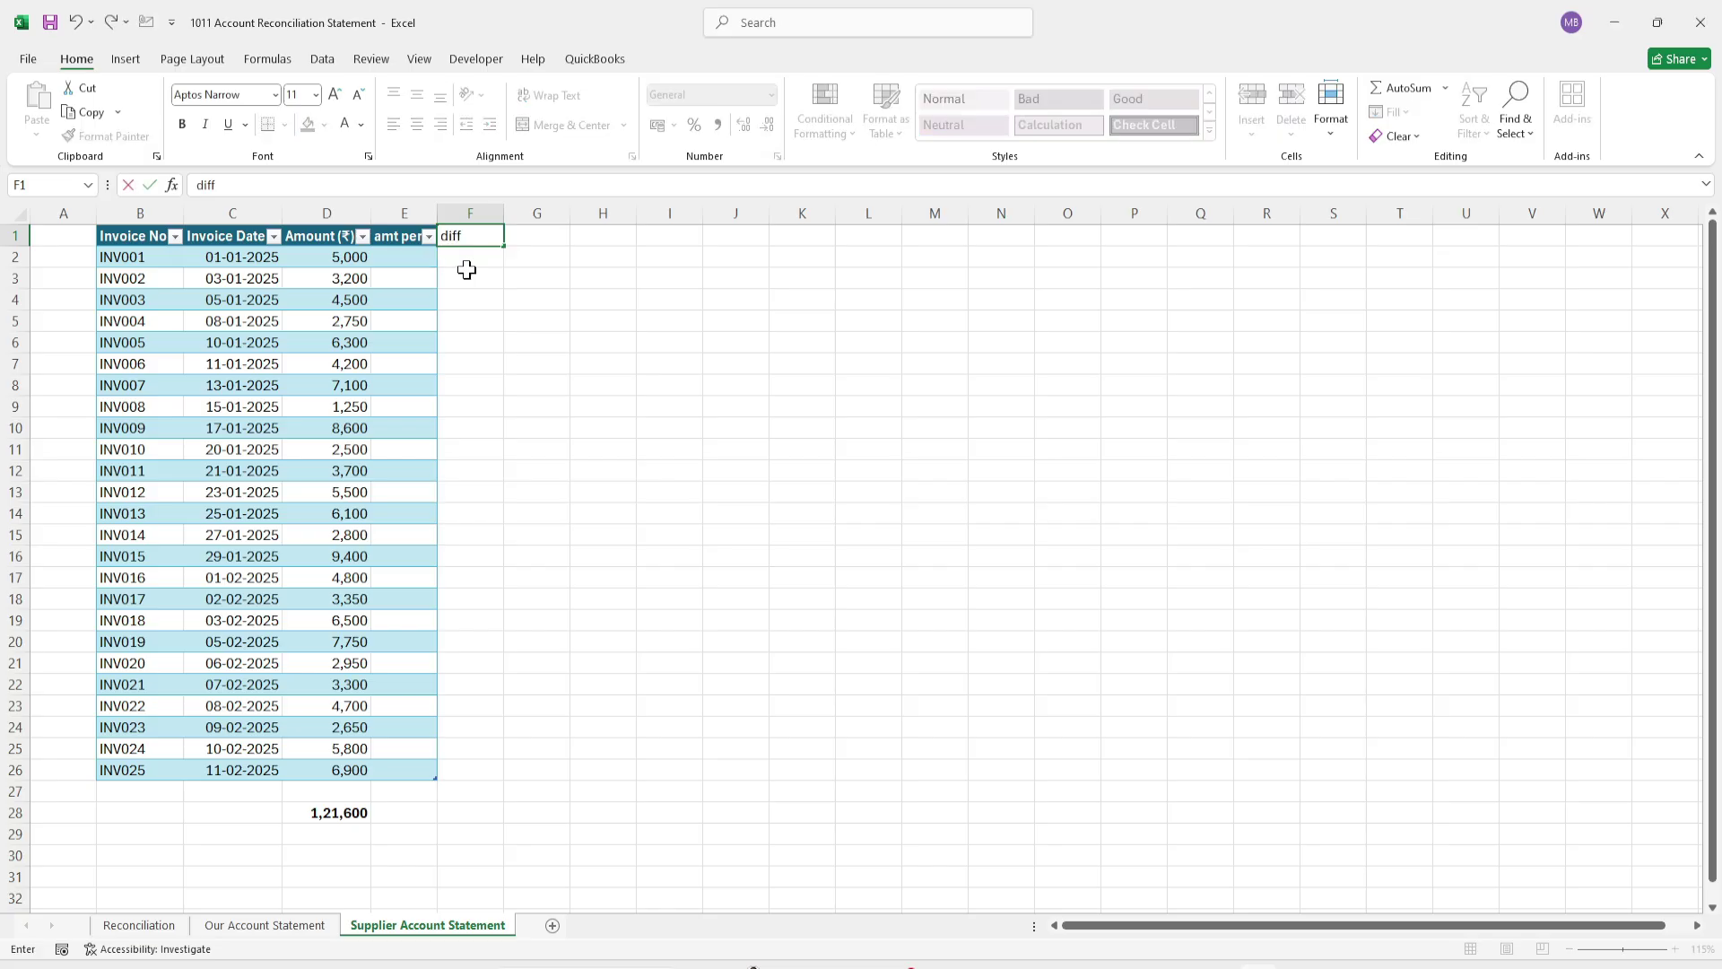
key("Tab")
type("remarks")
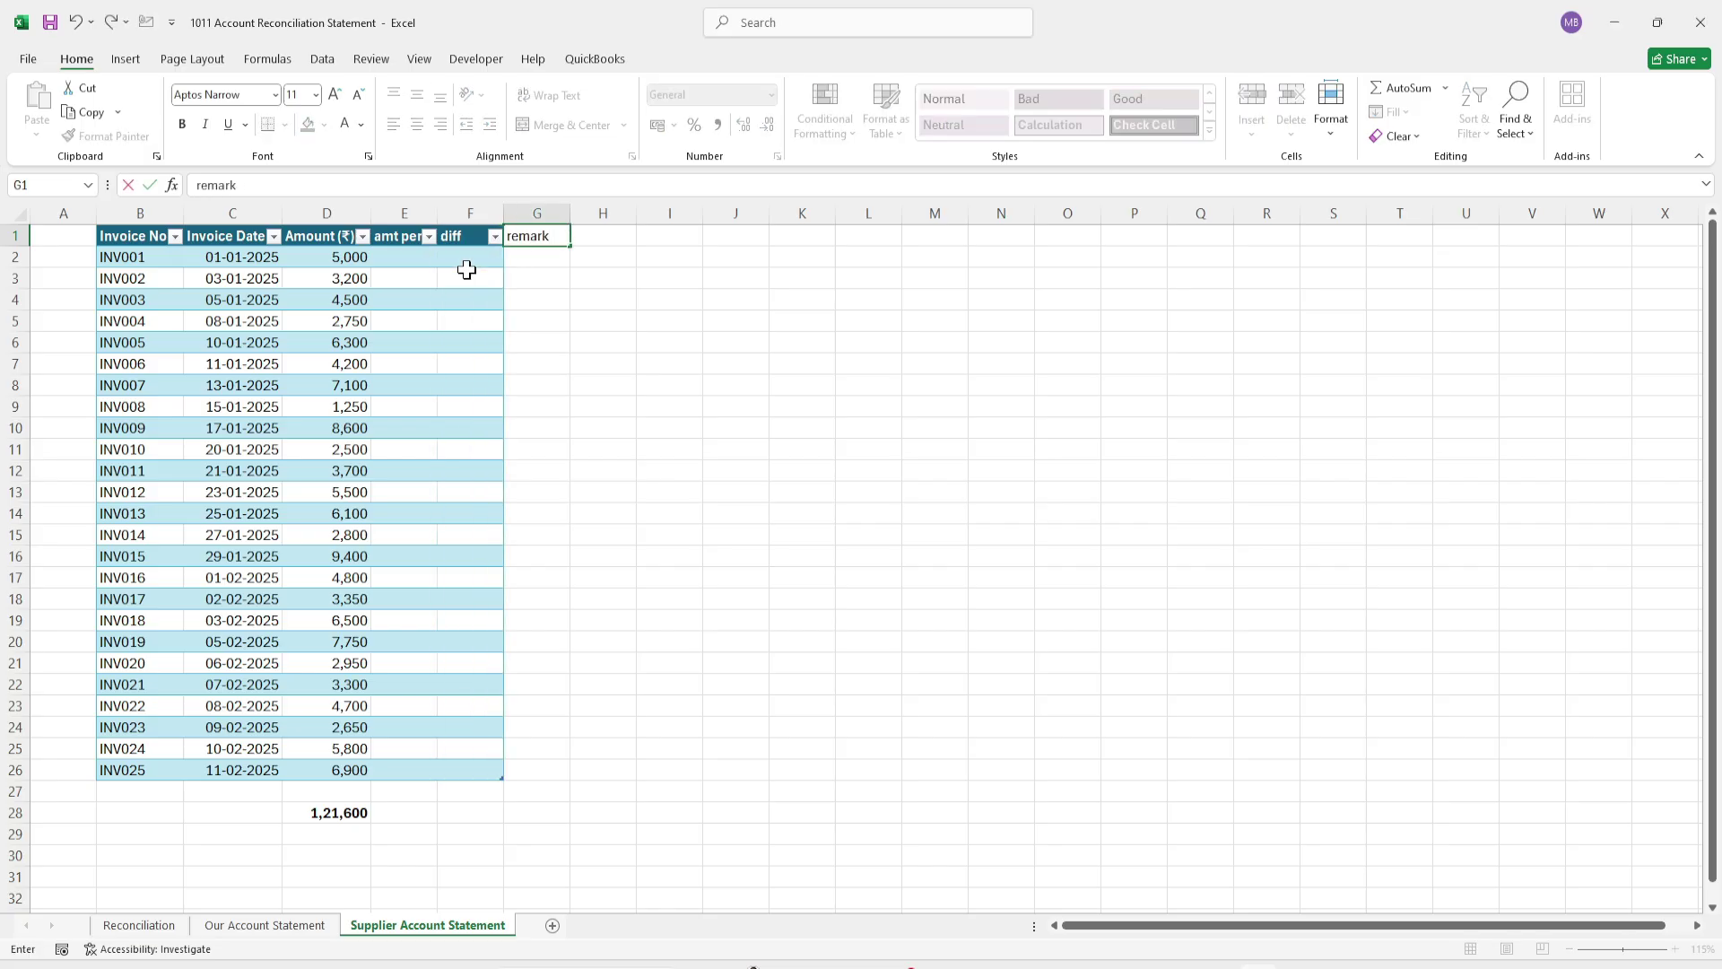
key("Return")
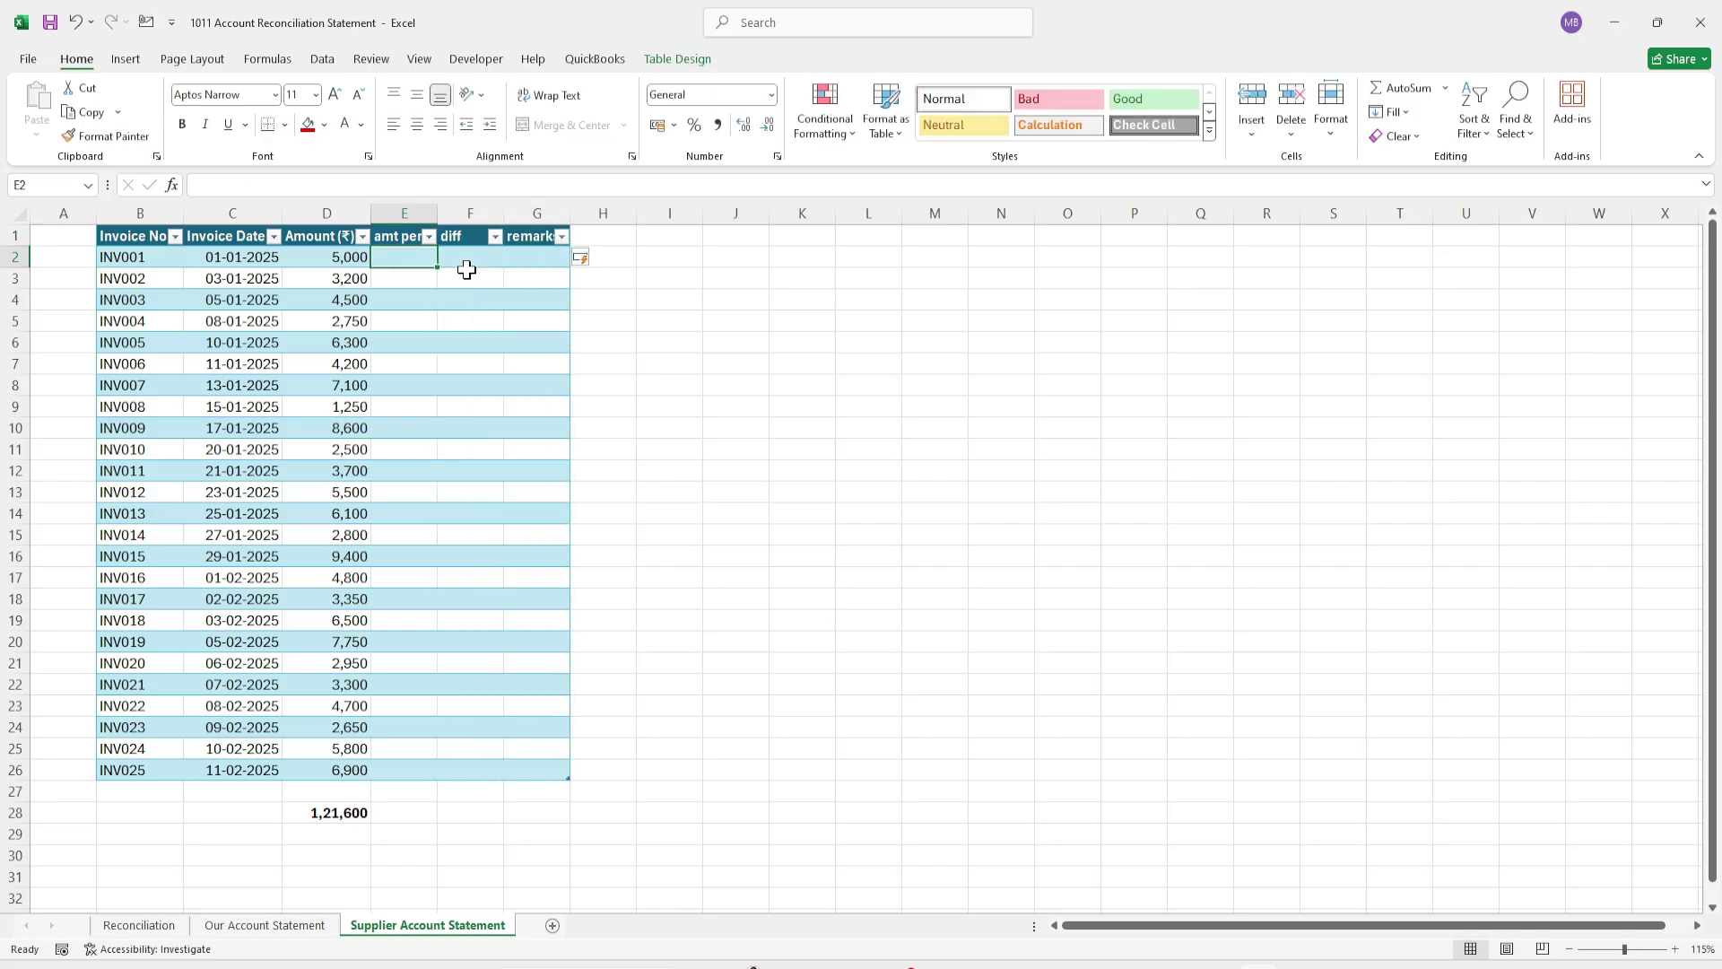
Step: Enter =XLOOKUP([@[Invoice No]],OurAccStm[Invoice No],OurAccStm[Amount (₹)]) in E2 of the supplier table
type("=xl")
key("Tab")
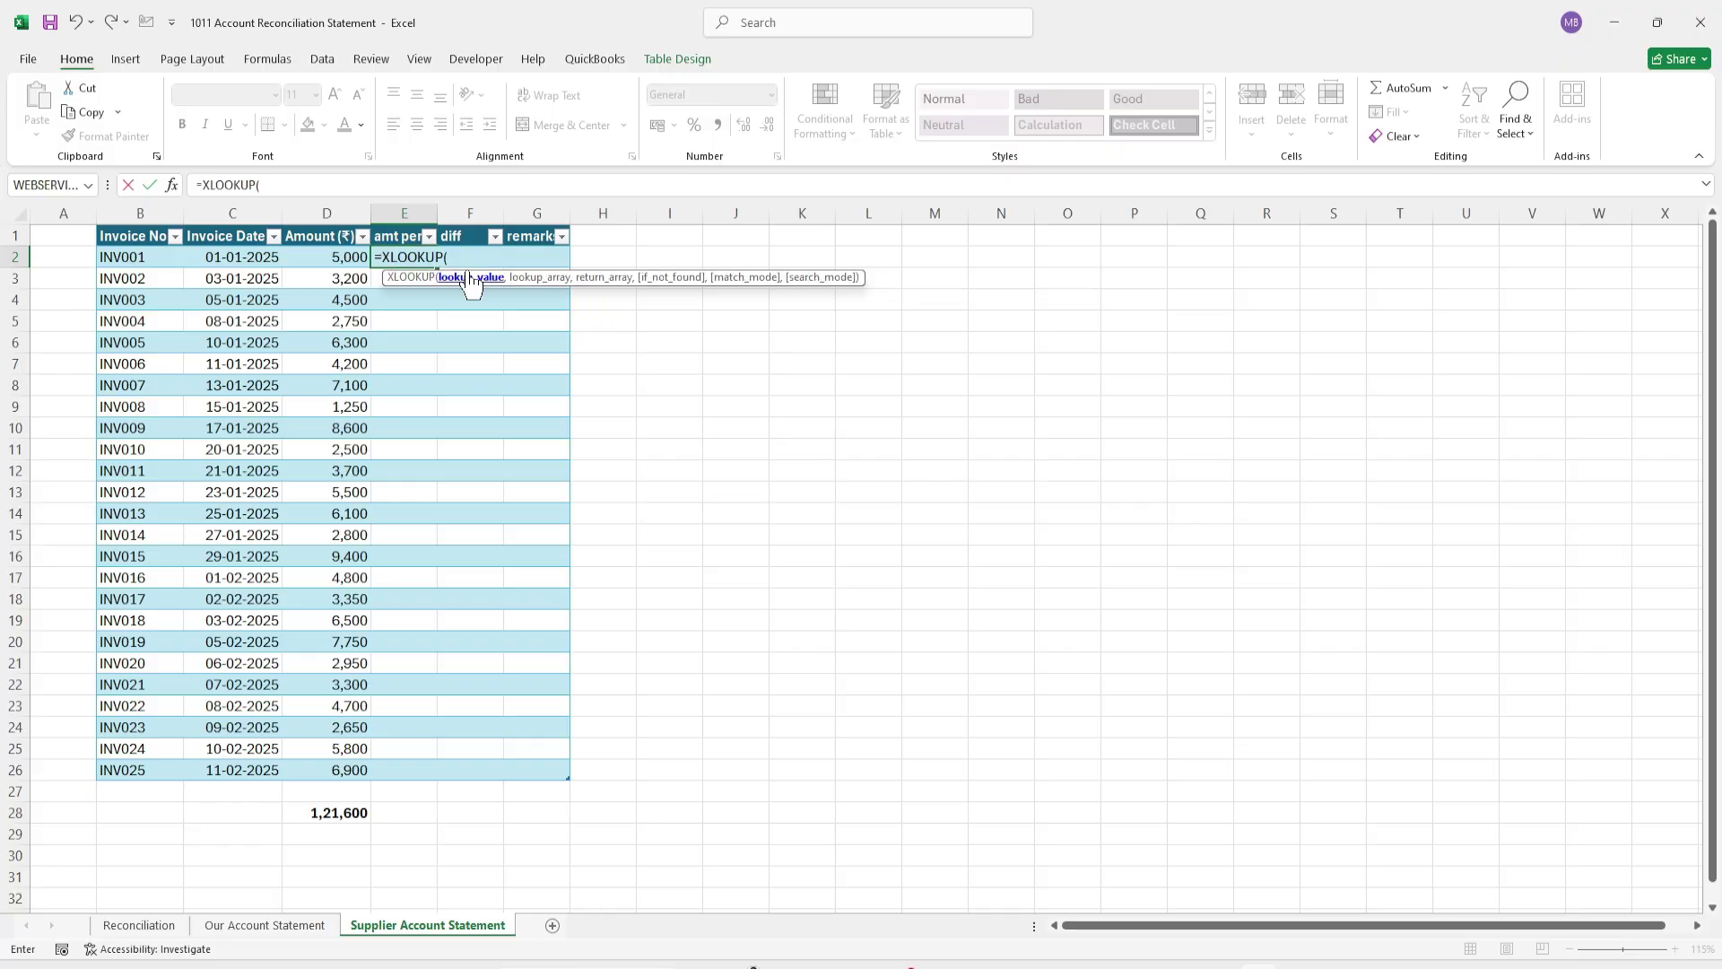
left_click(130, 262)
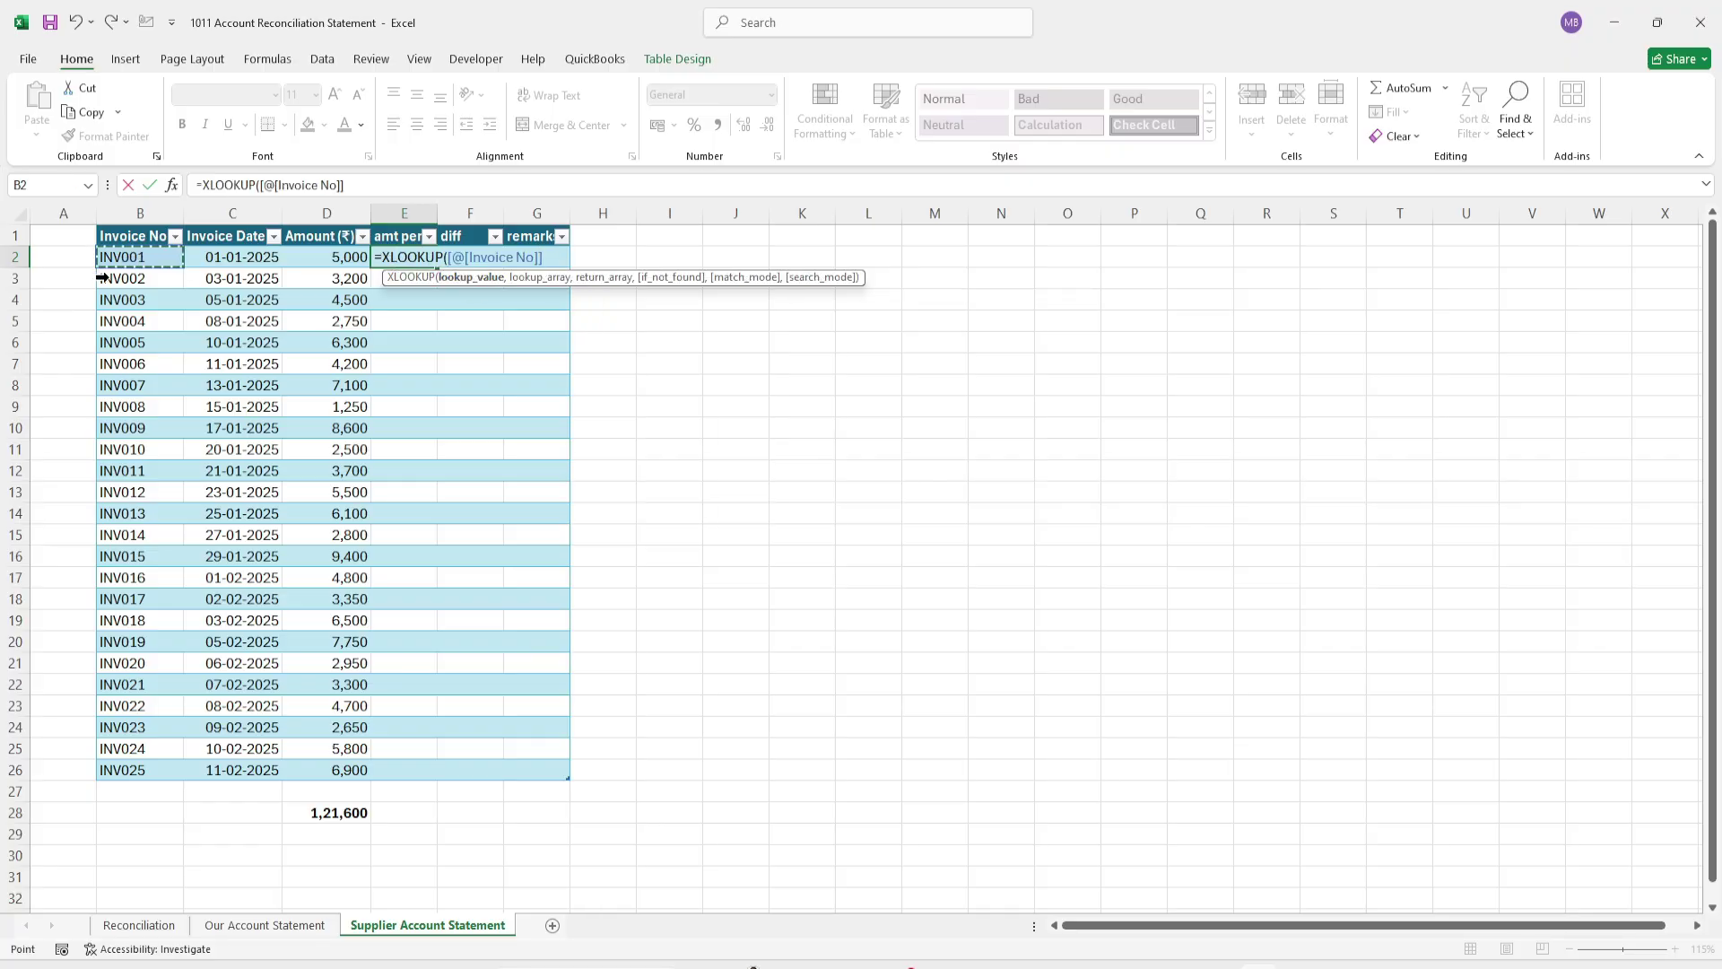
type(",")
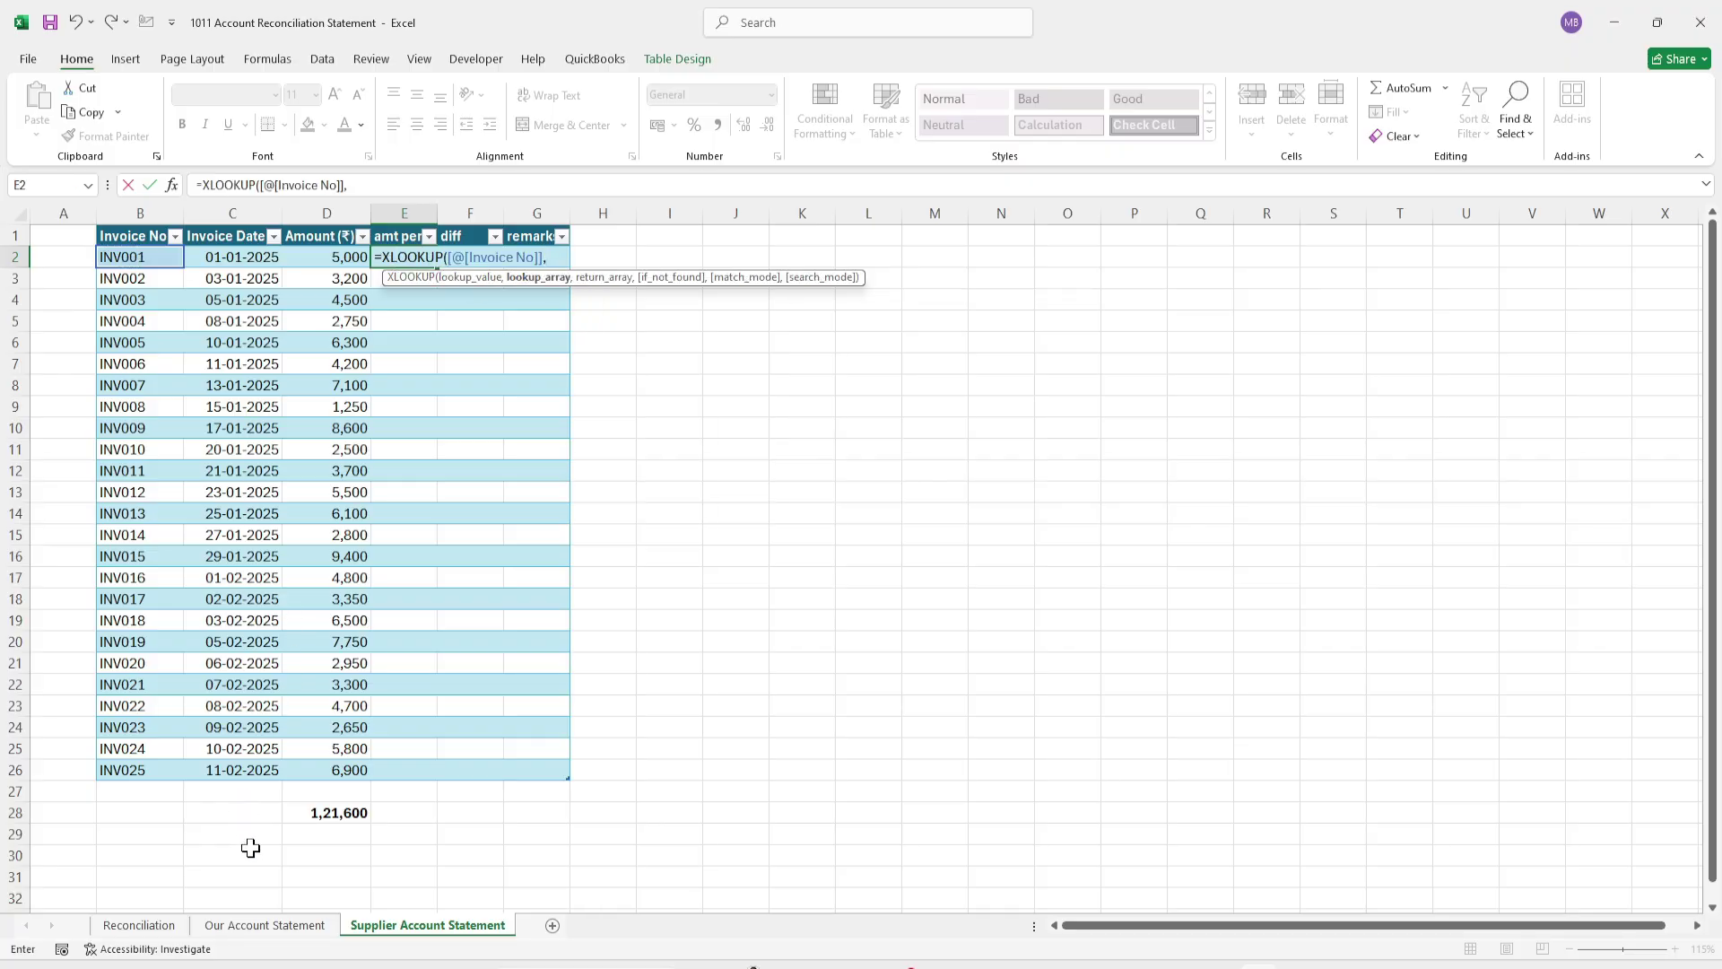
left_click(265, 924)
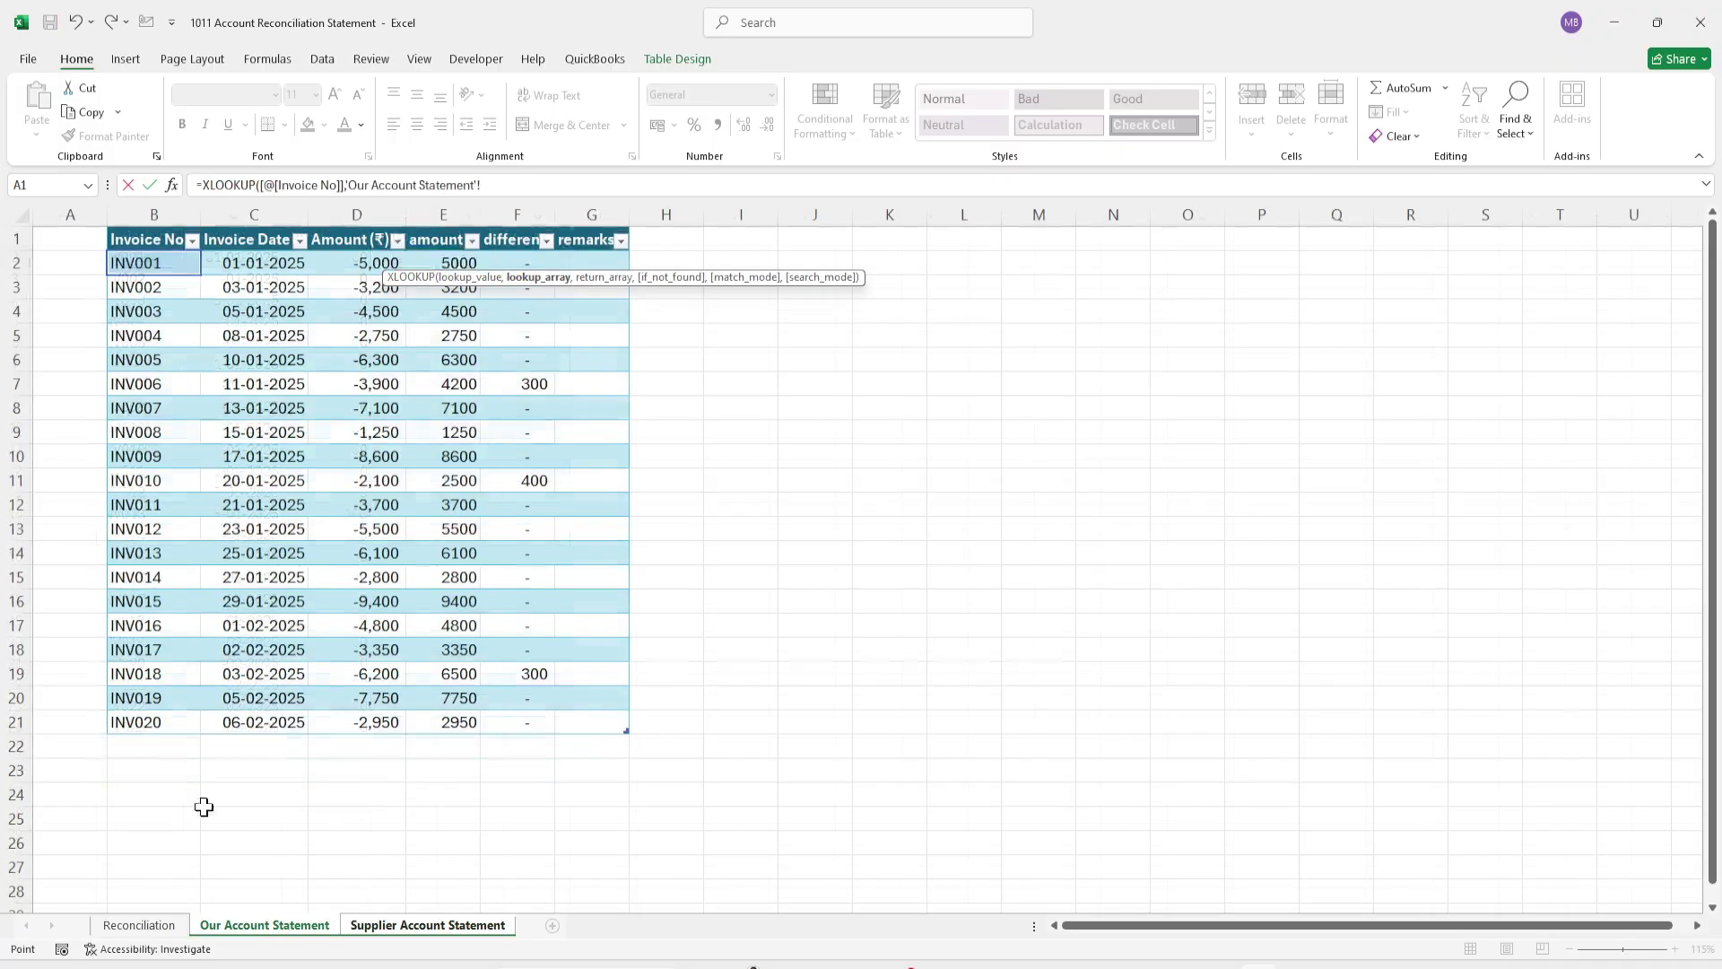
left_click(157, 225)
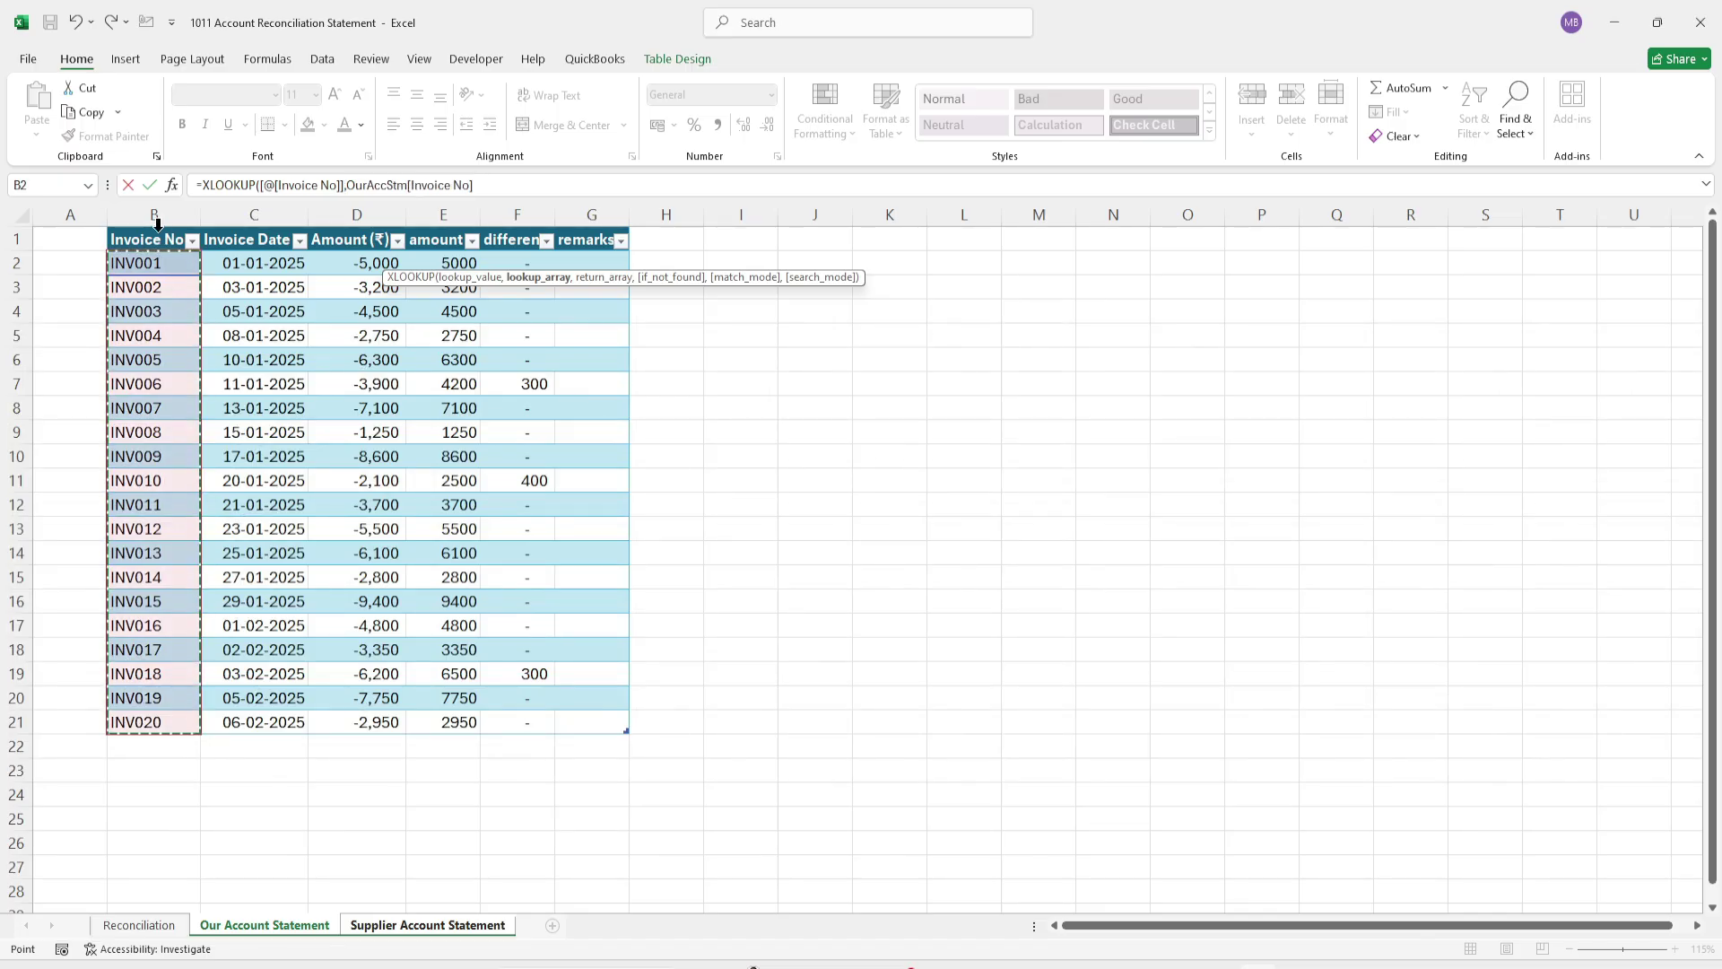
type(",")
left_click(360, 224)
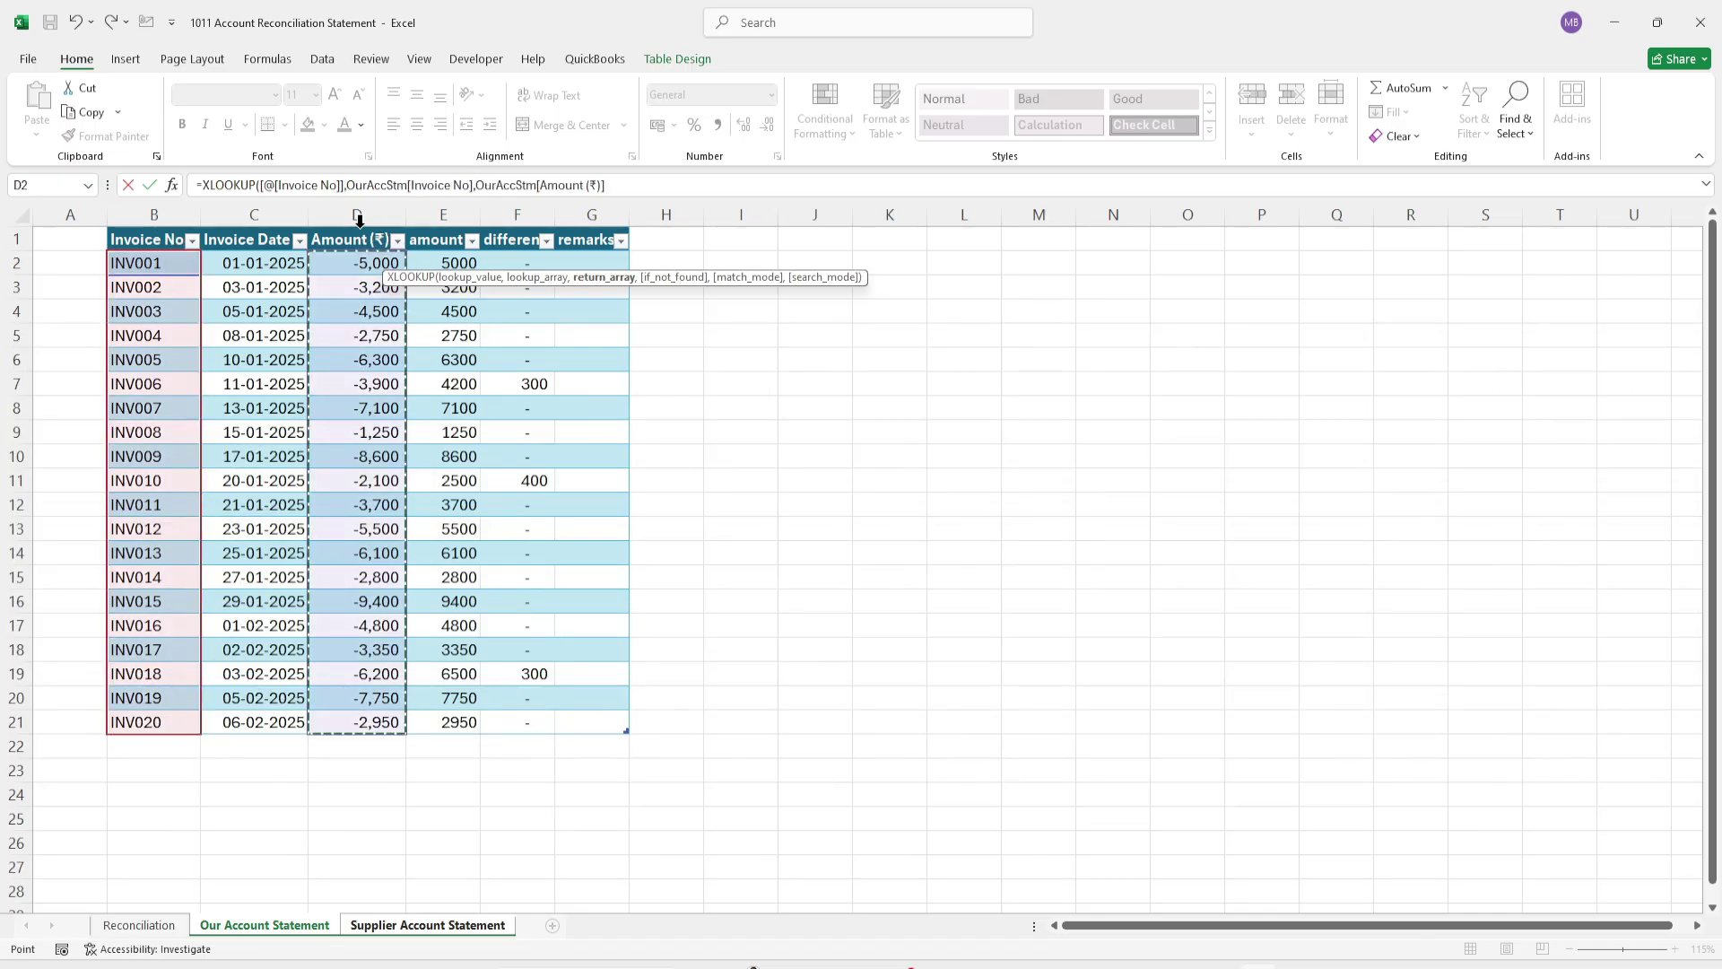
type(")")
key("Return")
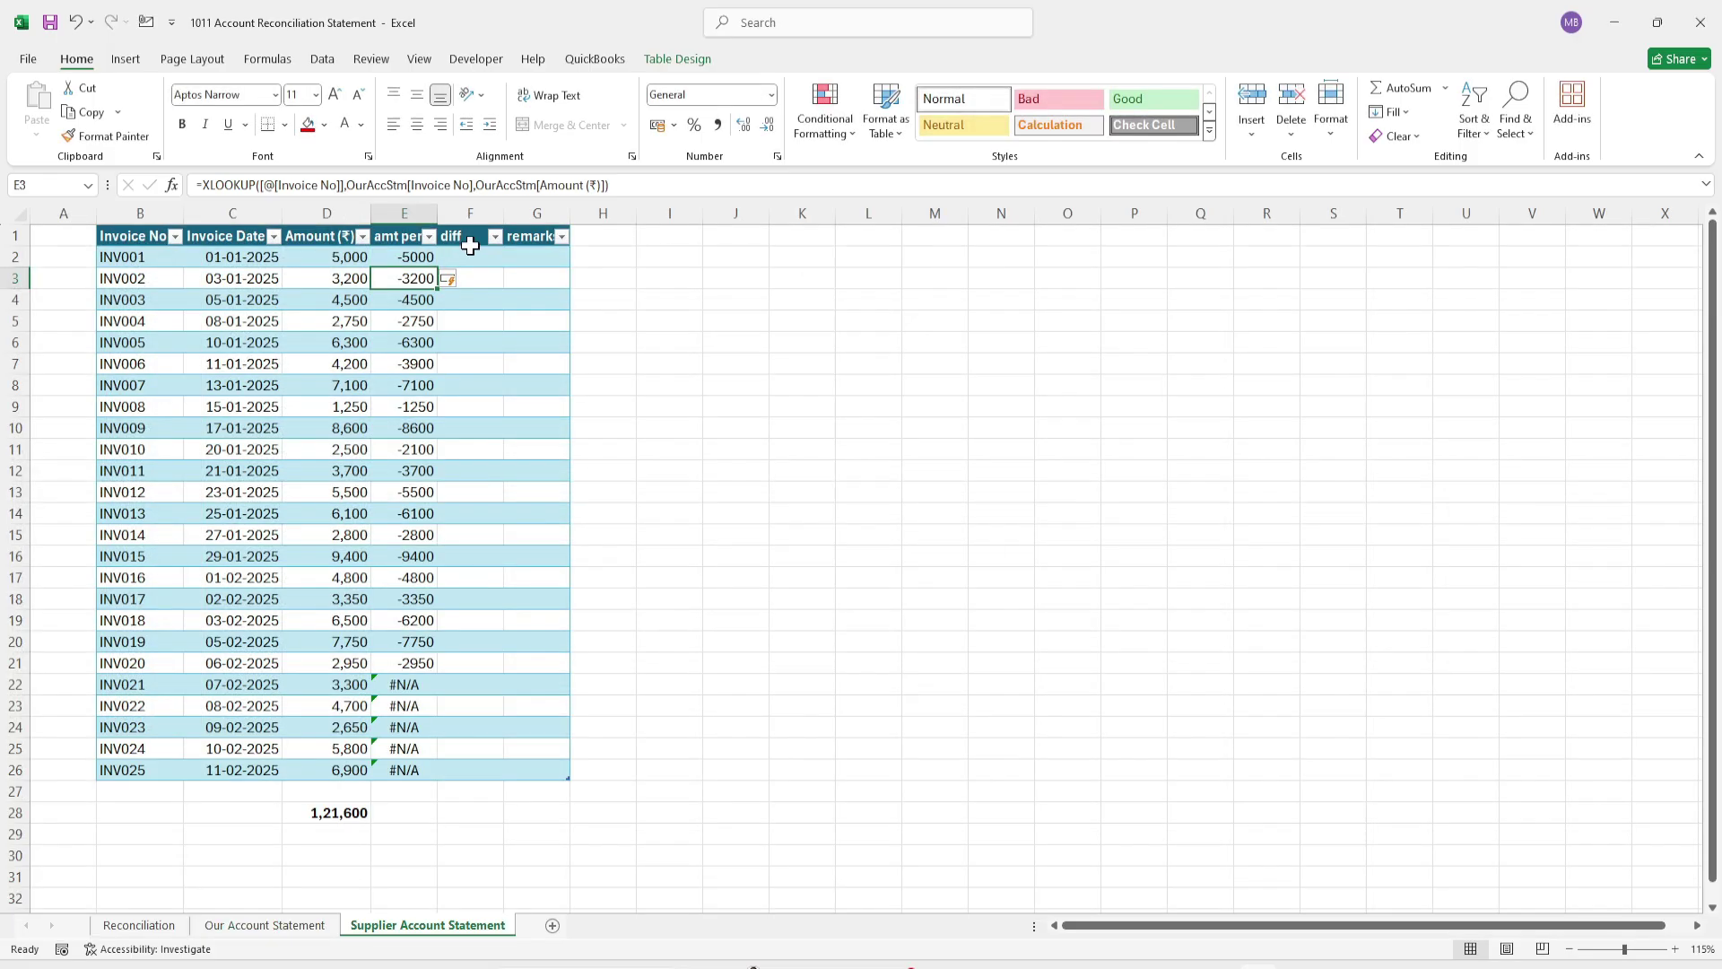
Step: Fill the supplier table's diff column from F2 with =[@[Amount (₹)]]+[@[amt per our books]]
left_click(469, 257)
type("=")
key("Left")
key("Left")
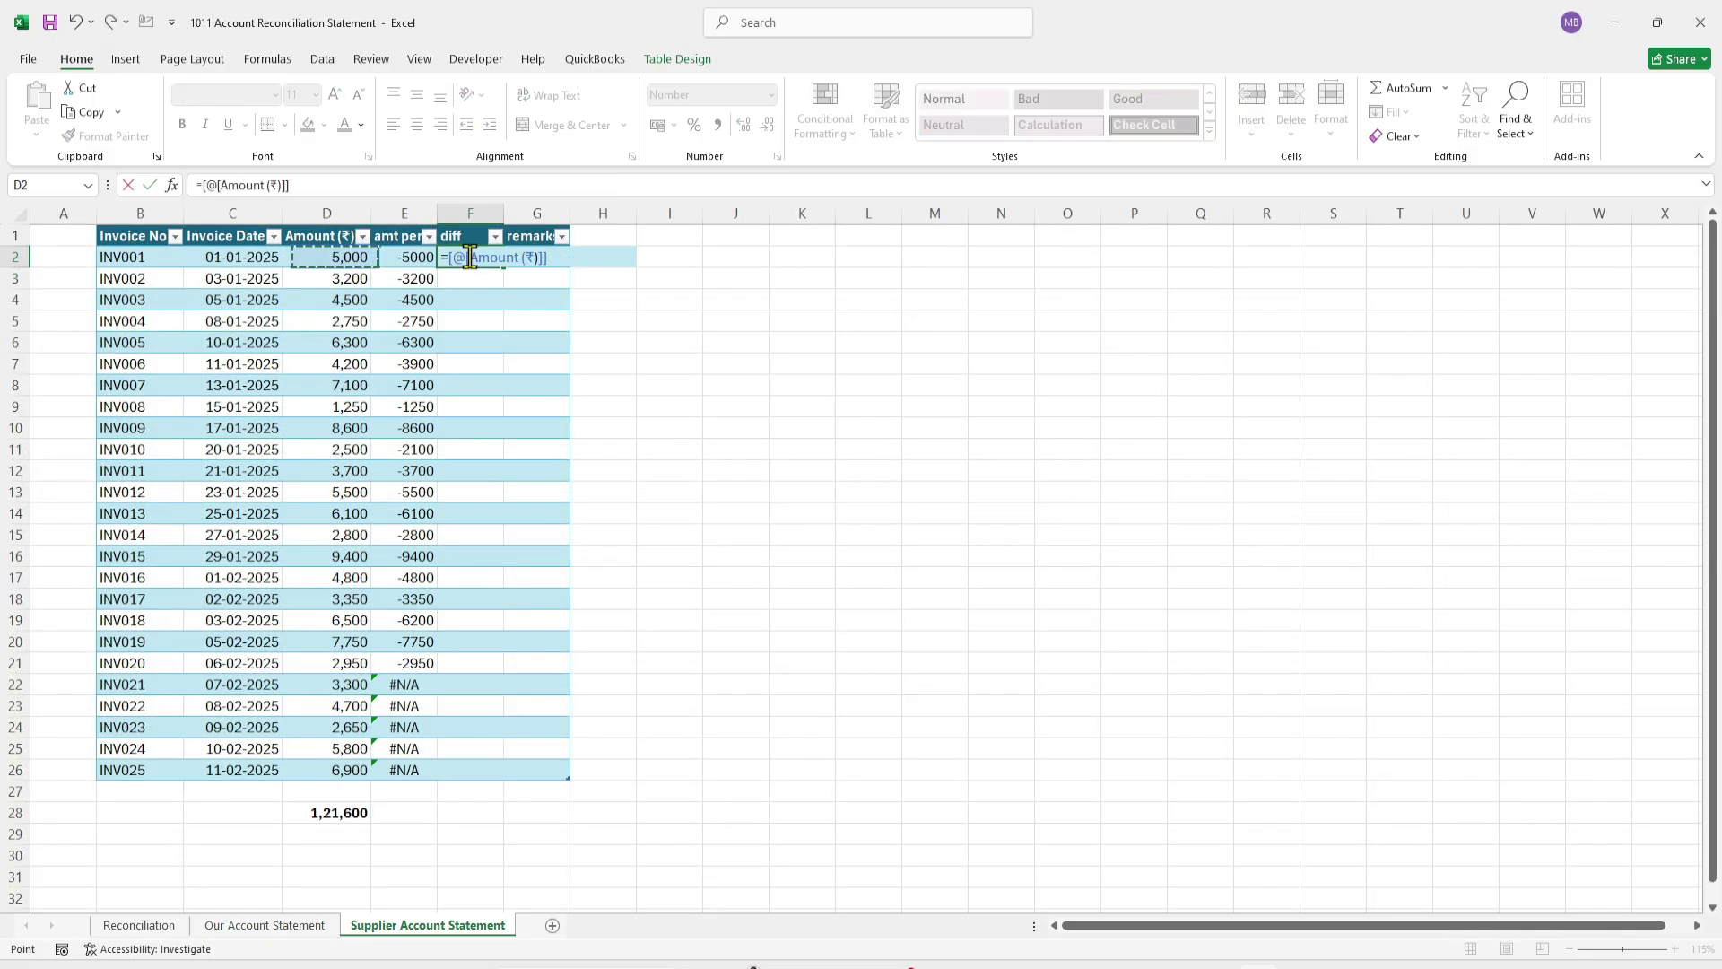
type("+")
key("Left")
key("Return")
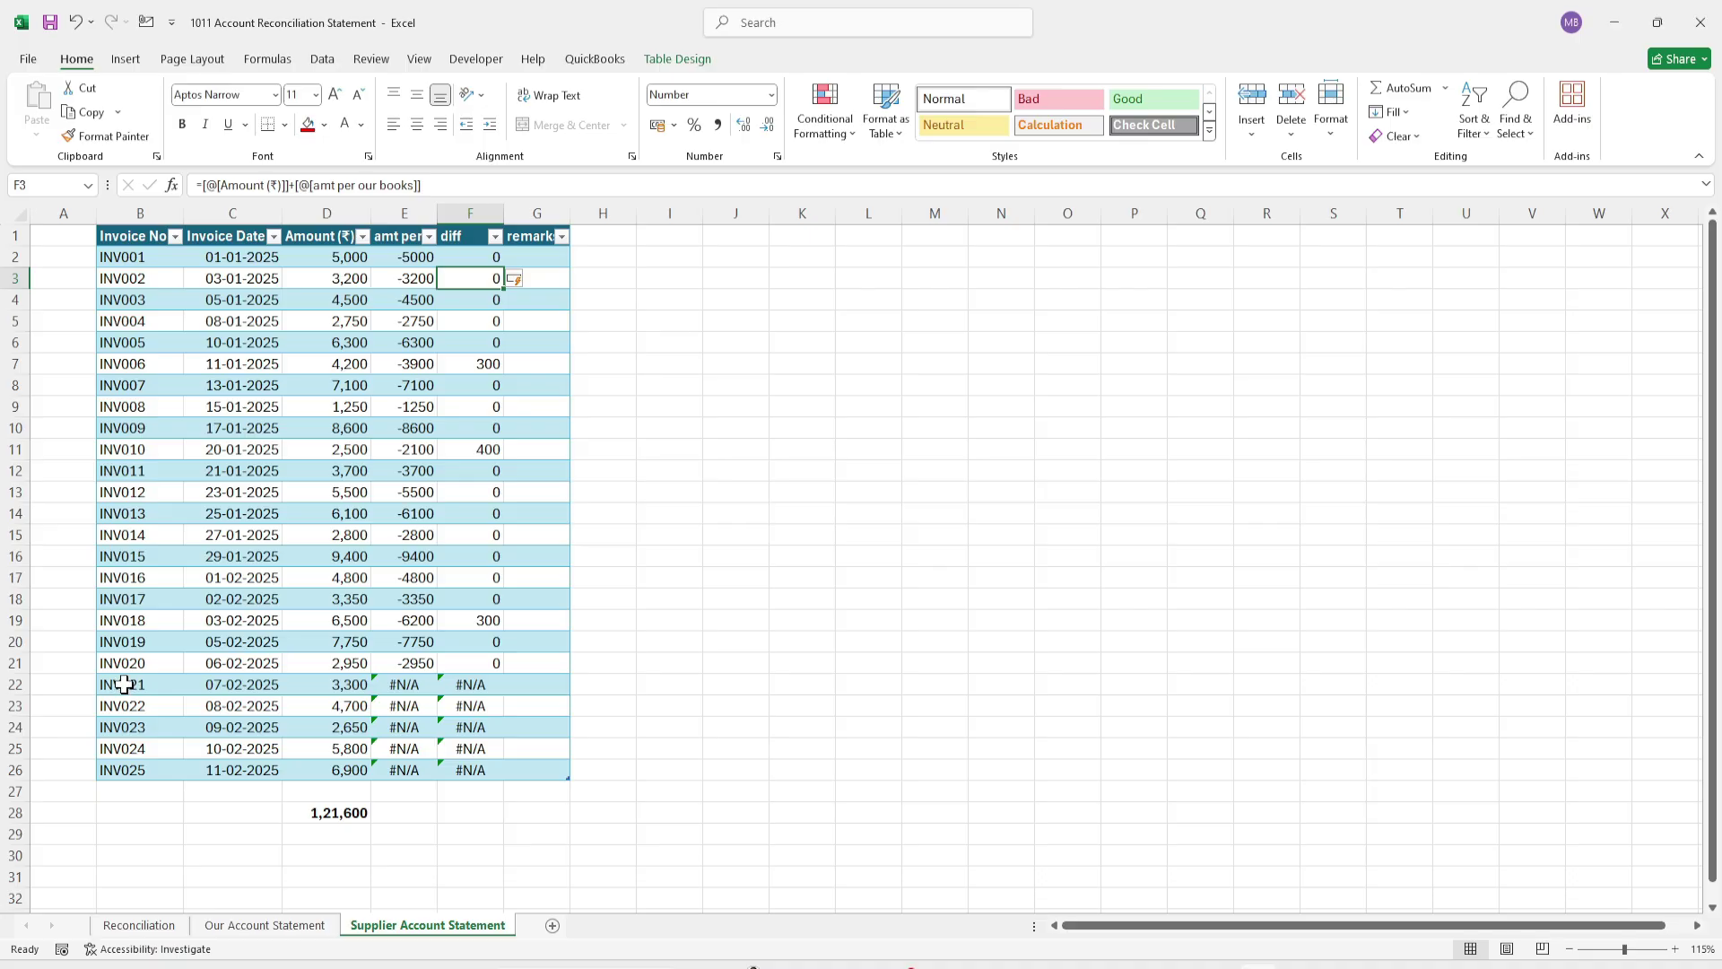
Step: Copy the amounts of INV021 to INV025 in D22:D26 and paste them from C5, under Add, on the Reconciliation sheet
left_click_drag(322, 691, 338, 770)
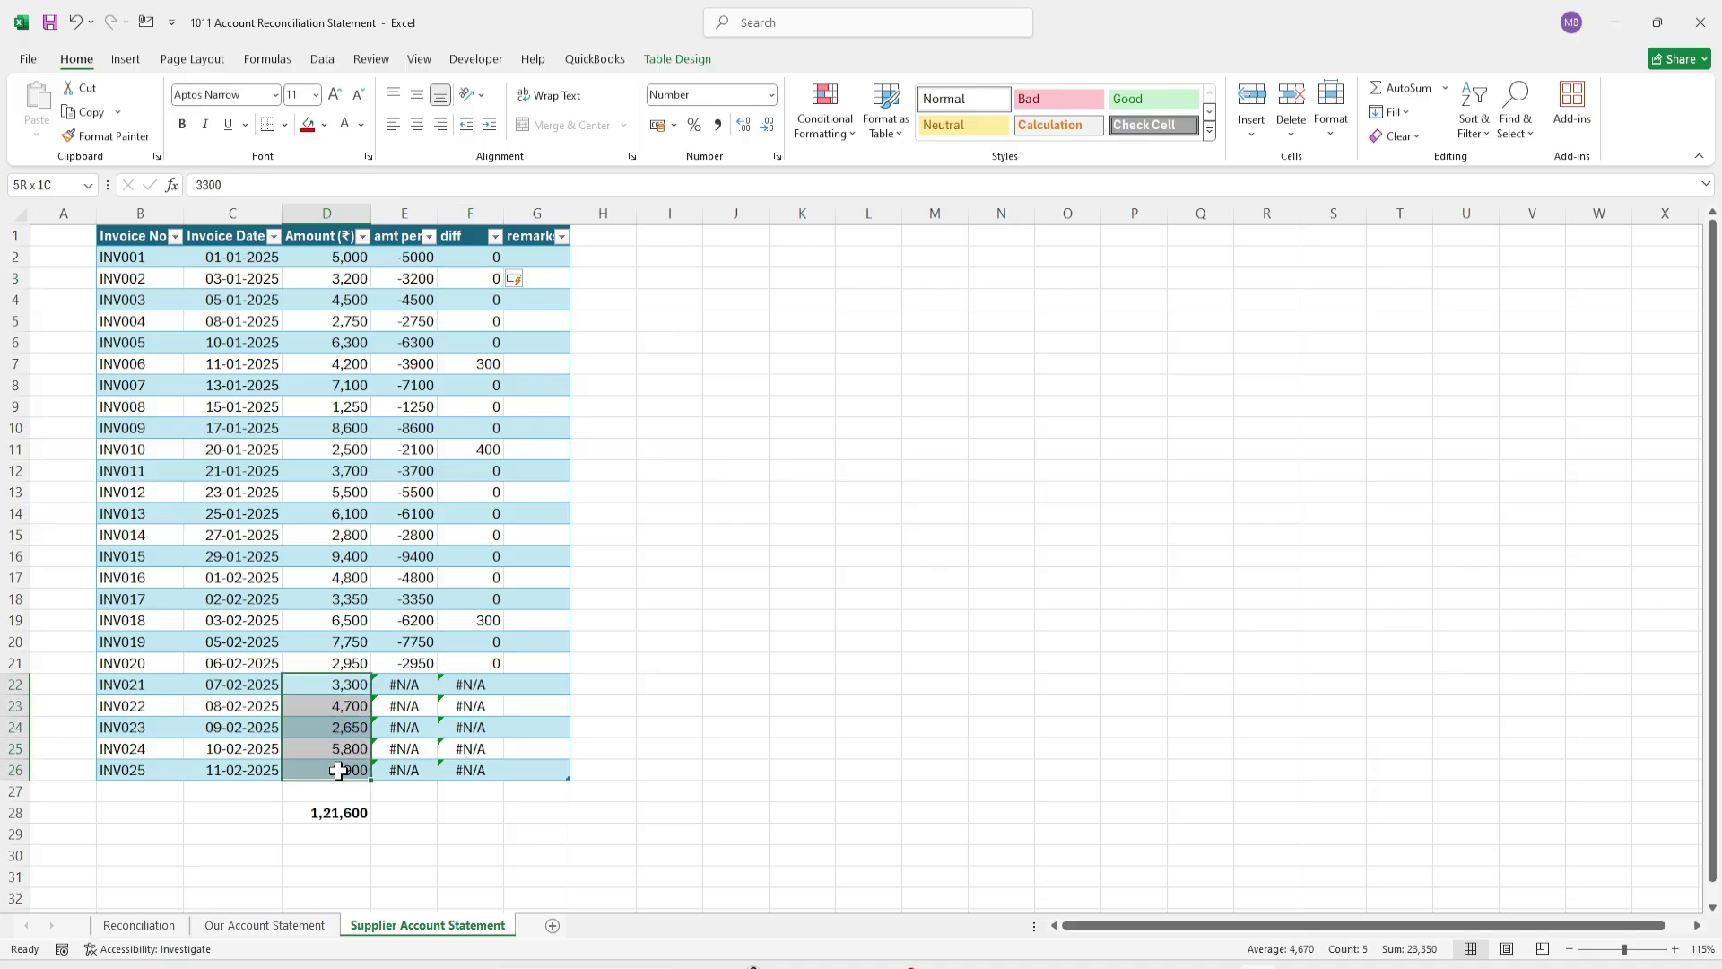
key("ctrl+c")
key("ctrl+Page_Up")
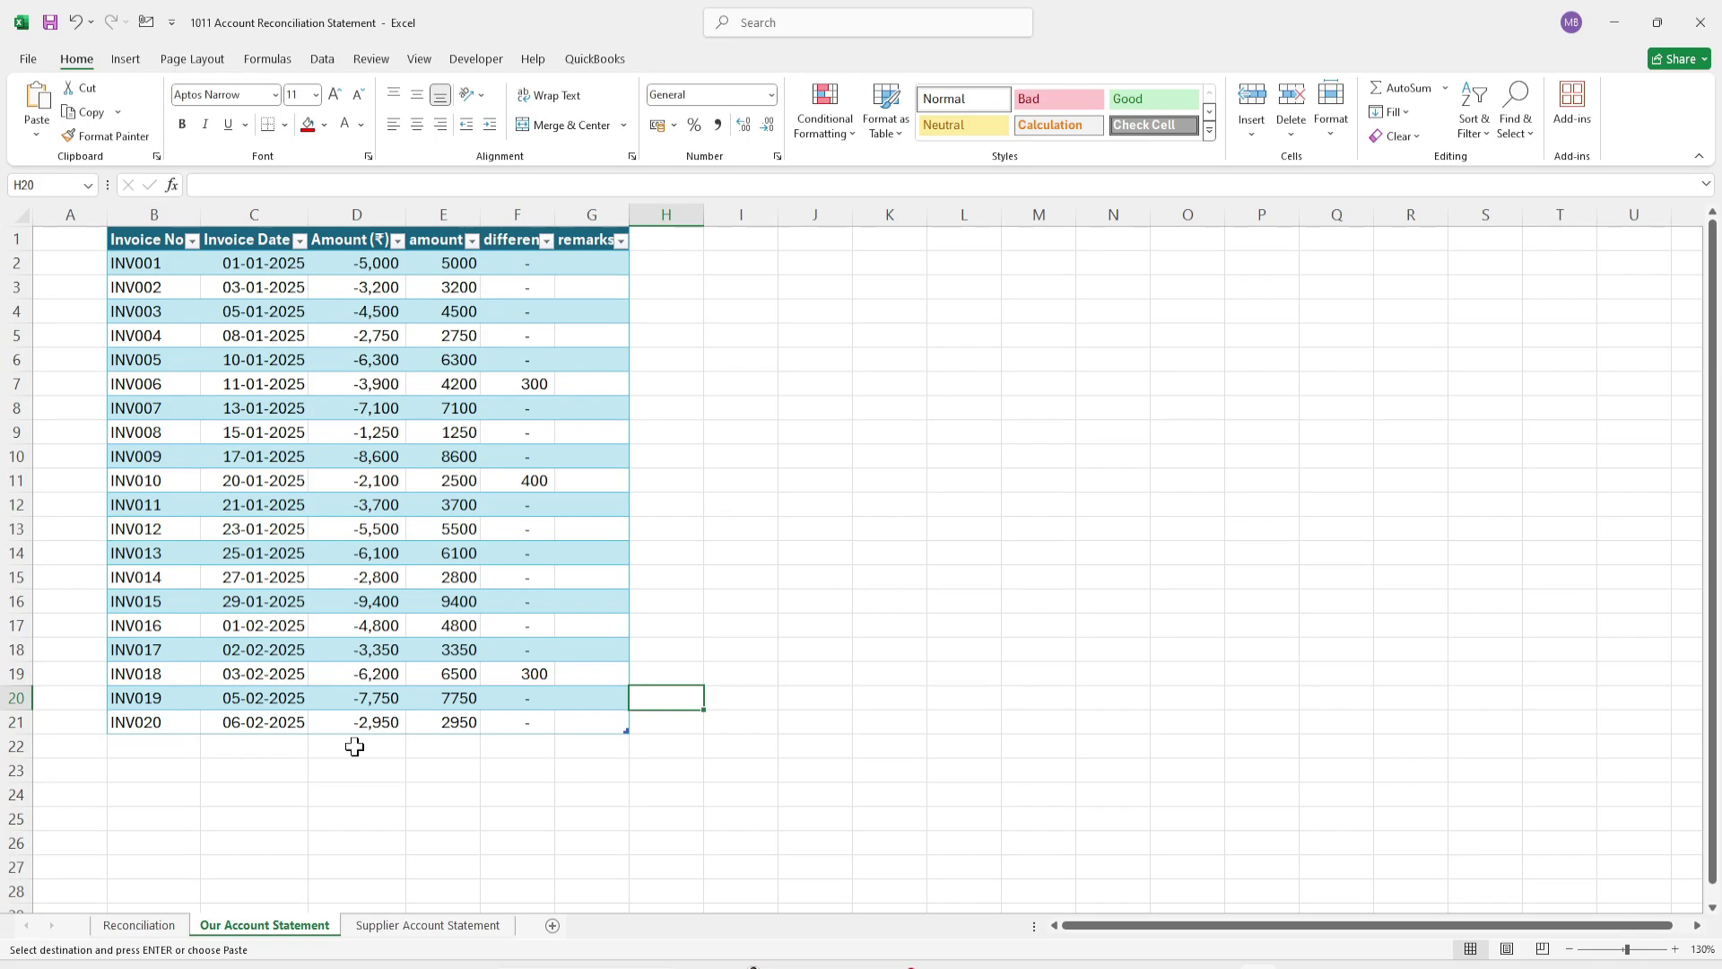
left_click(142, 926)
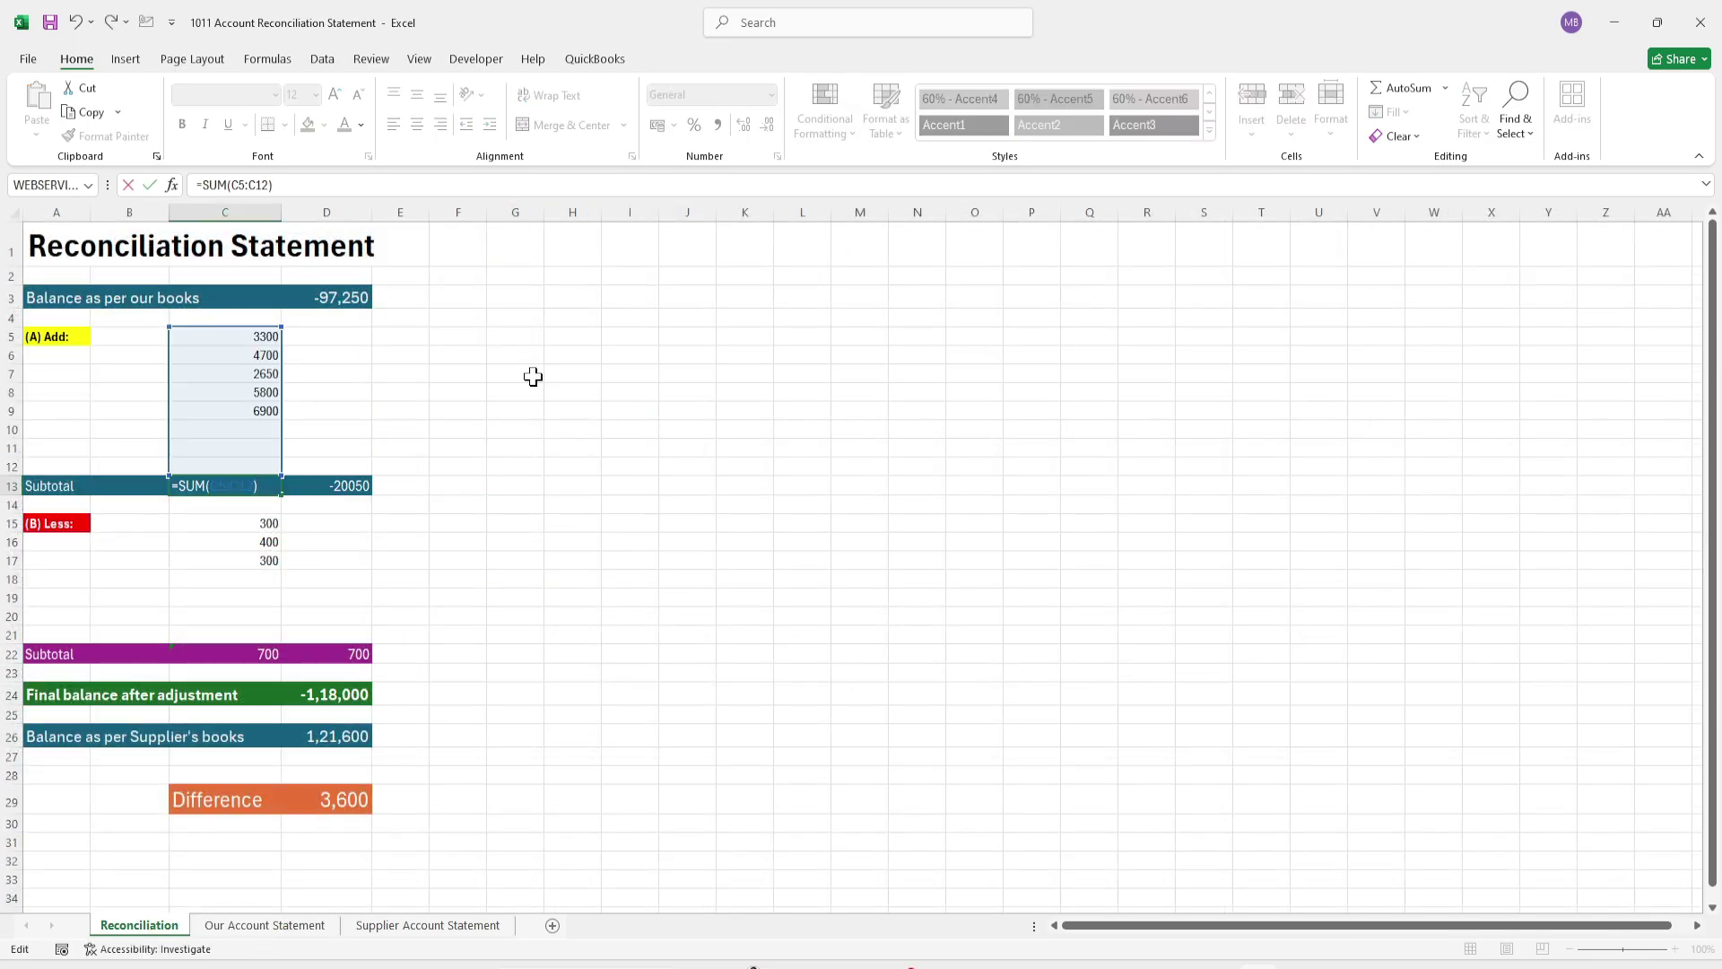
Step: Extend the Add subtotal formula in C13 to =SUM(C5:C12)
key("Return")
left_click(607, 461)
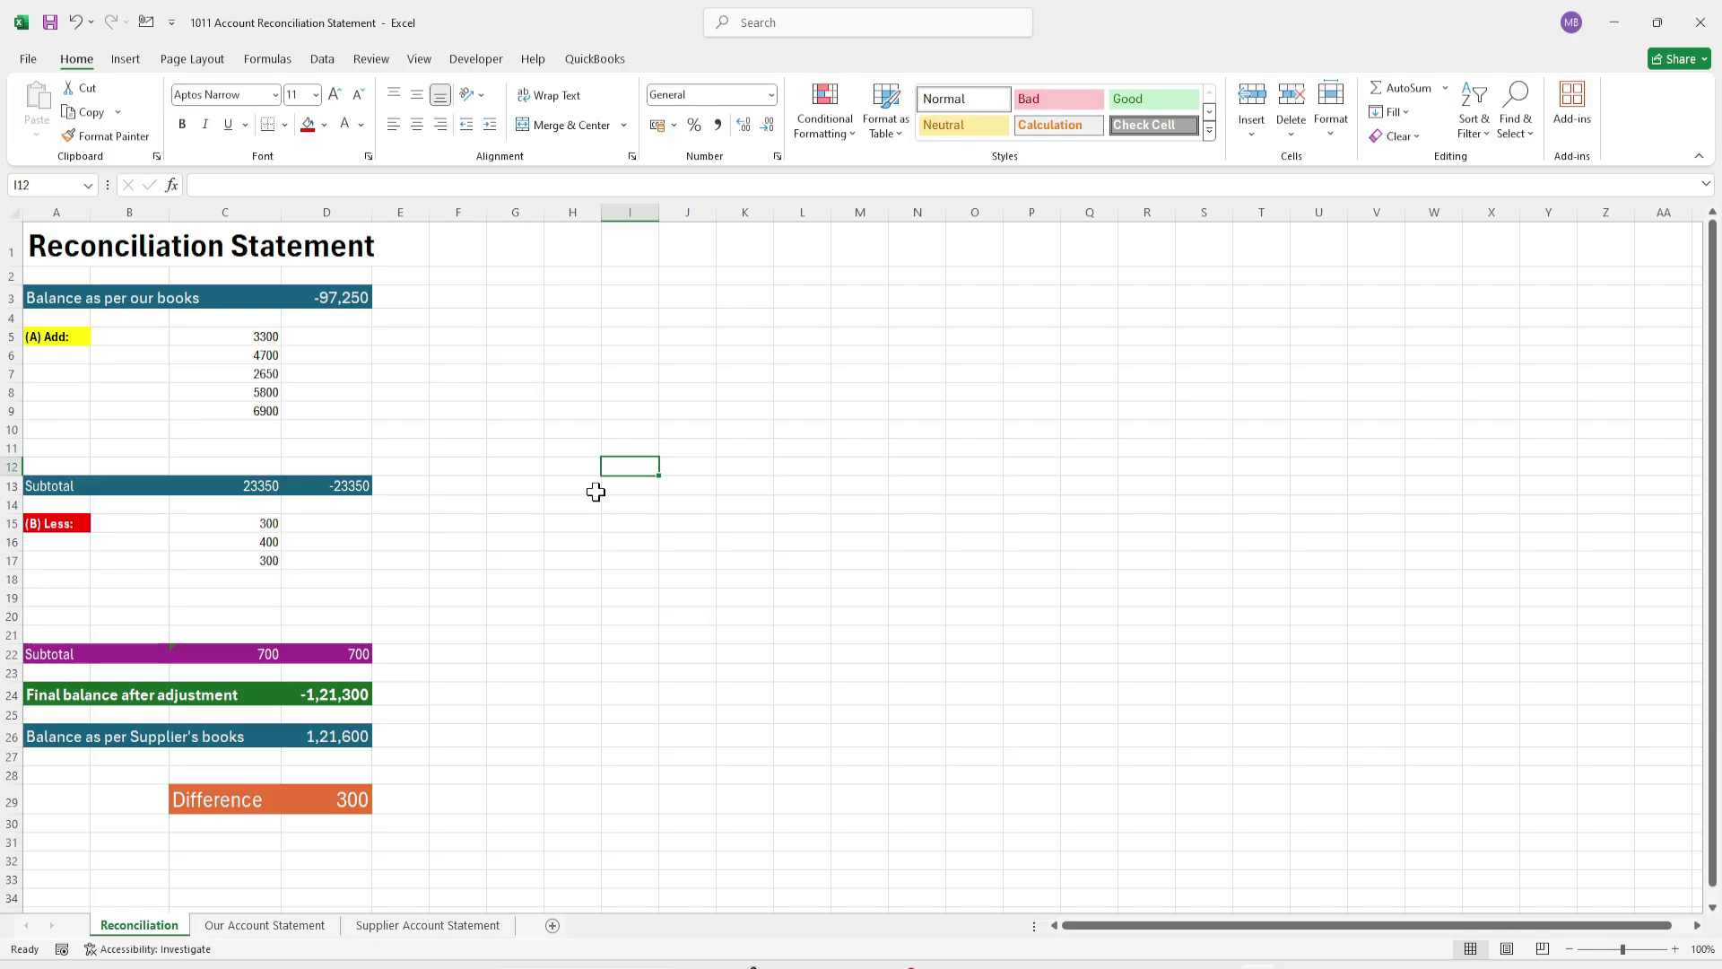
left_click(570, 542)
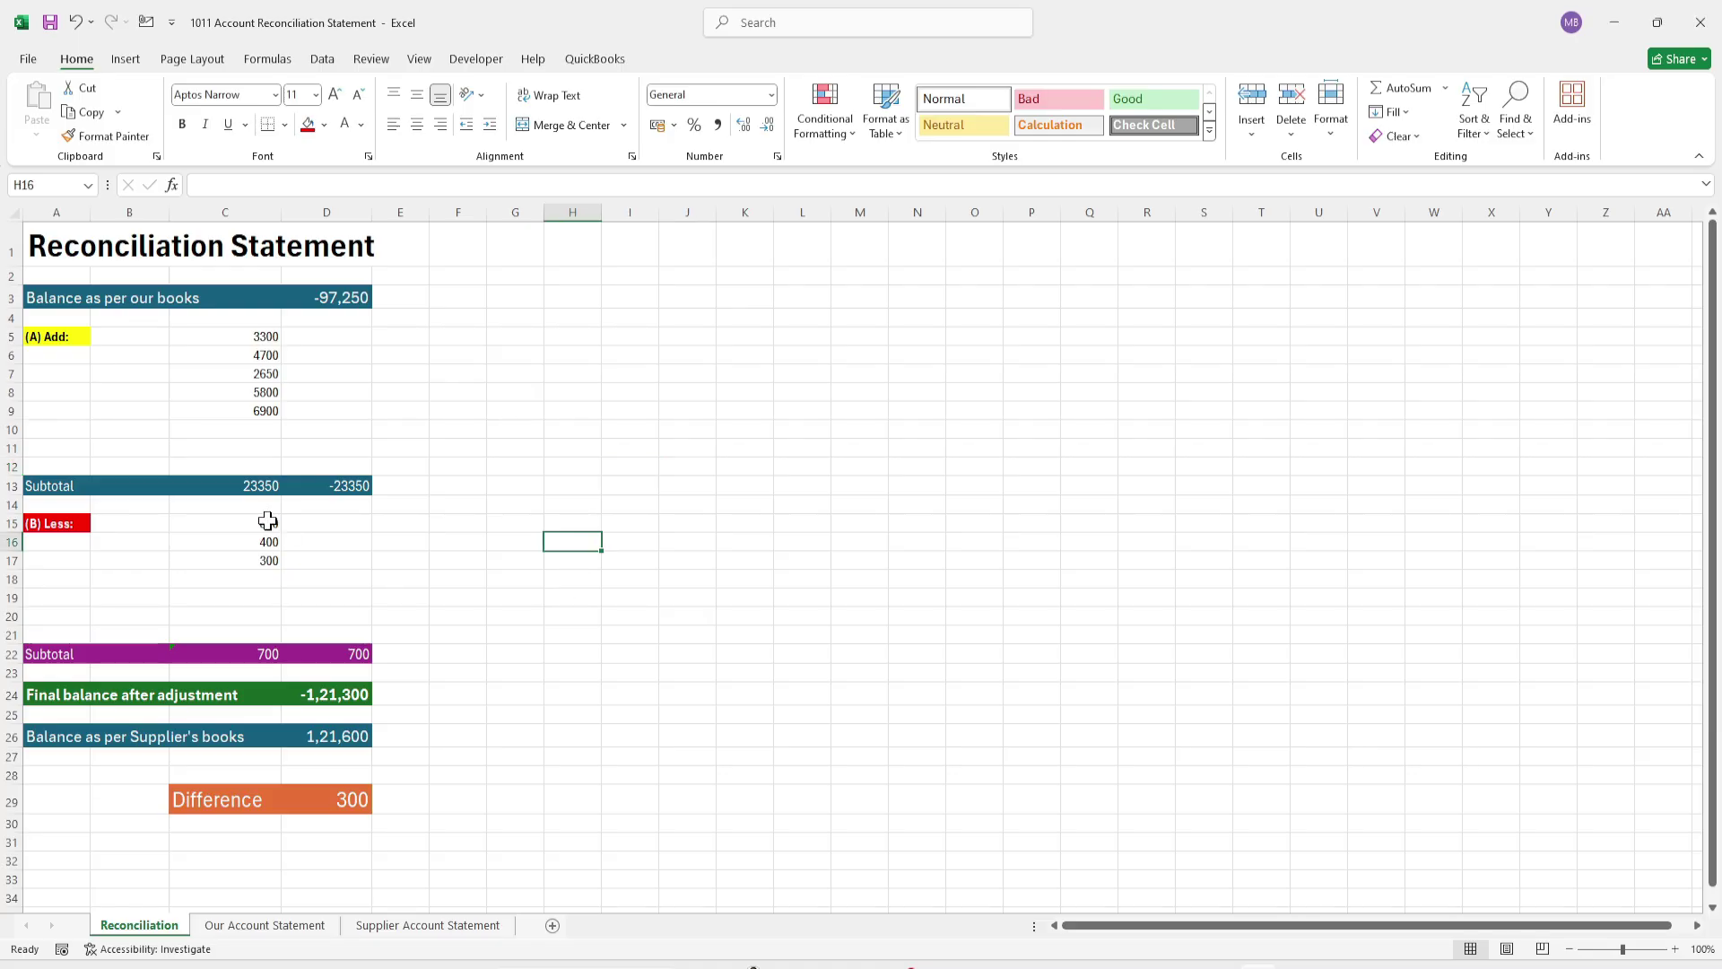
Step: Extend the Less subtotal formula in C22 to =SUM(C15:C21)
left_click(256, 654)
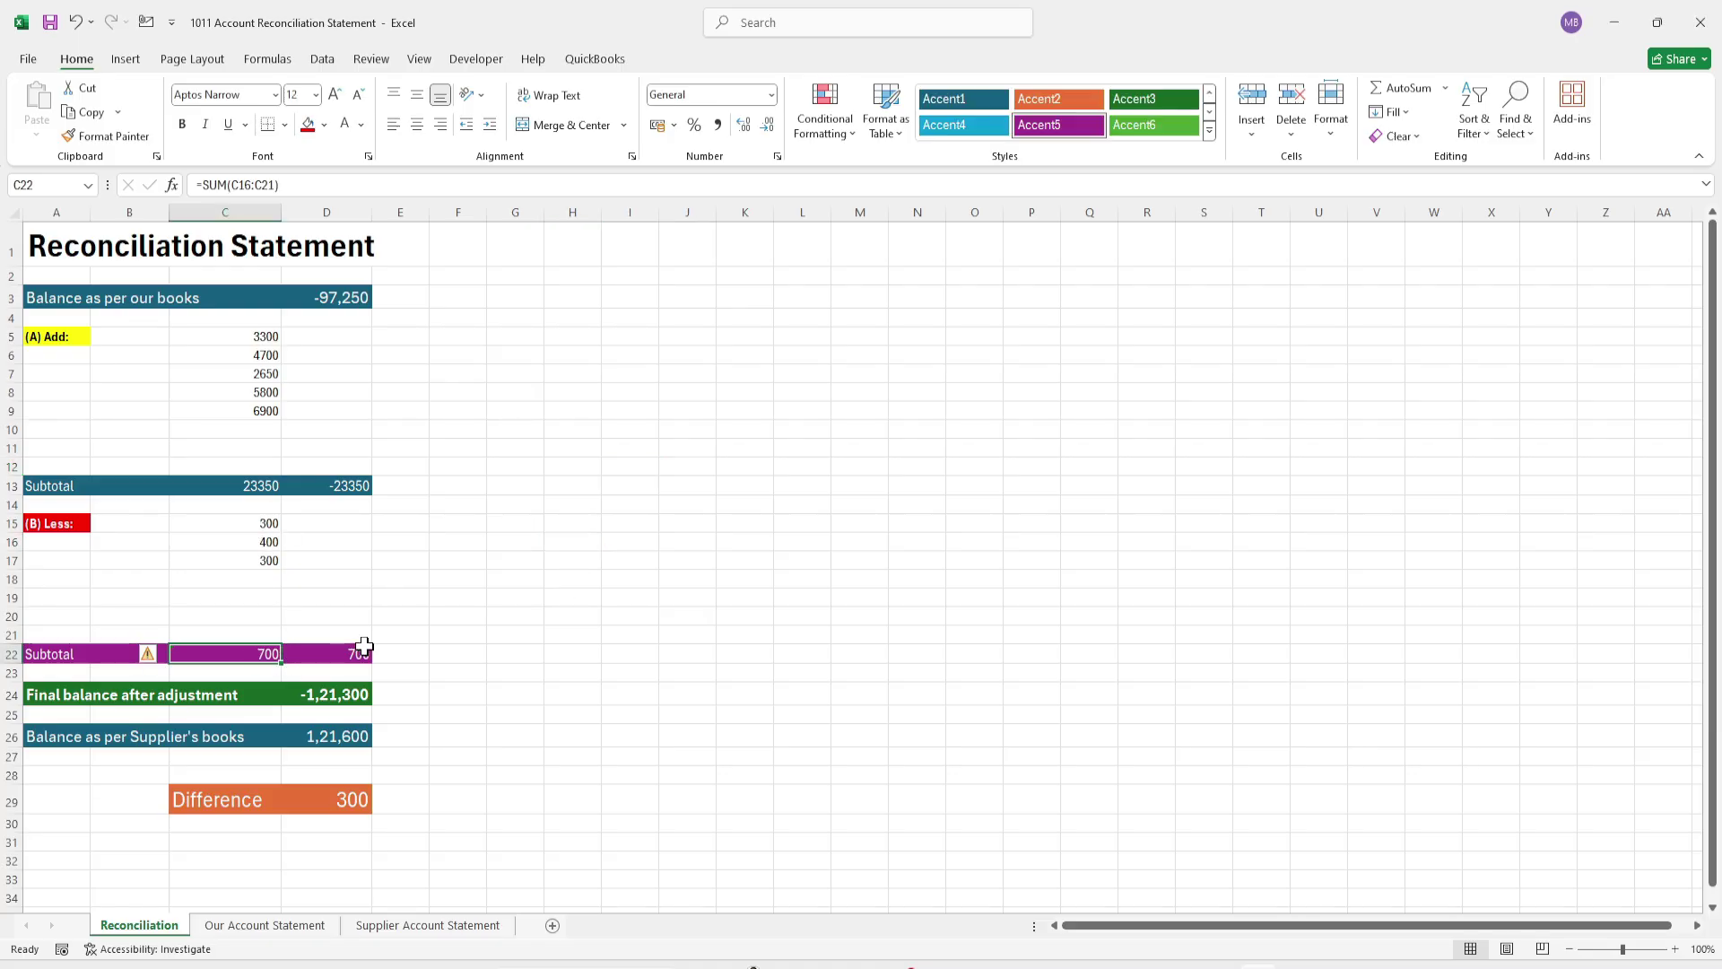
key("F2")
left_click_drag(280, 531, 284, 515)
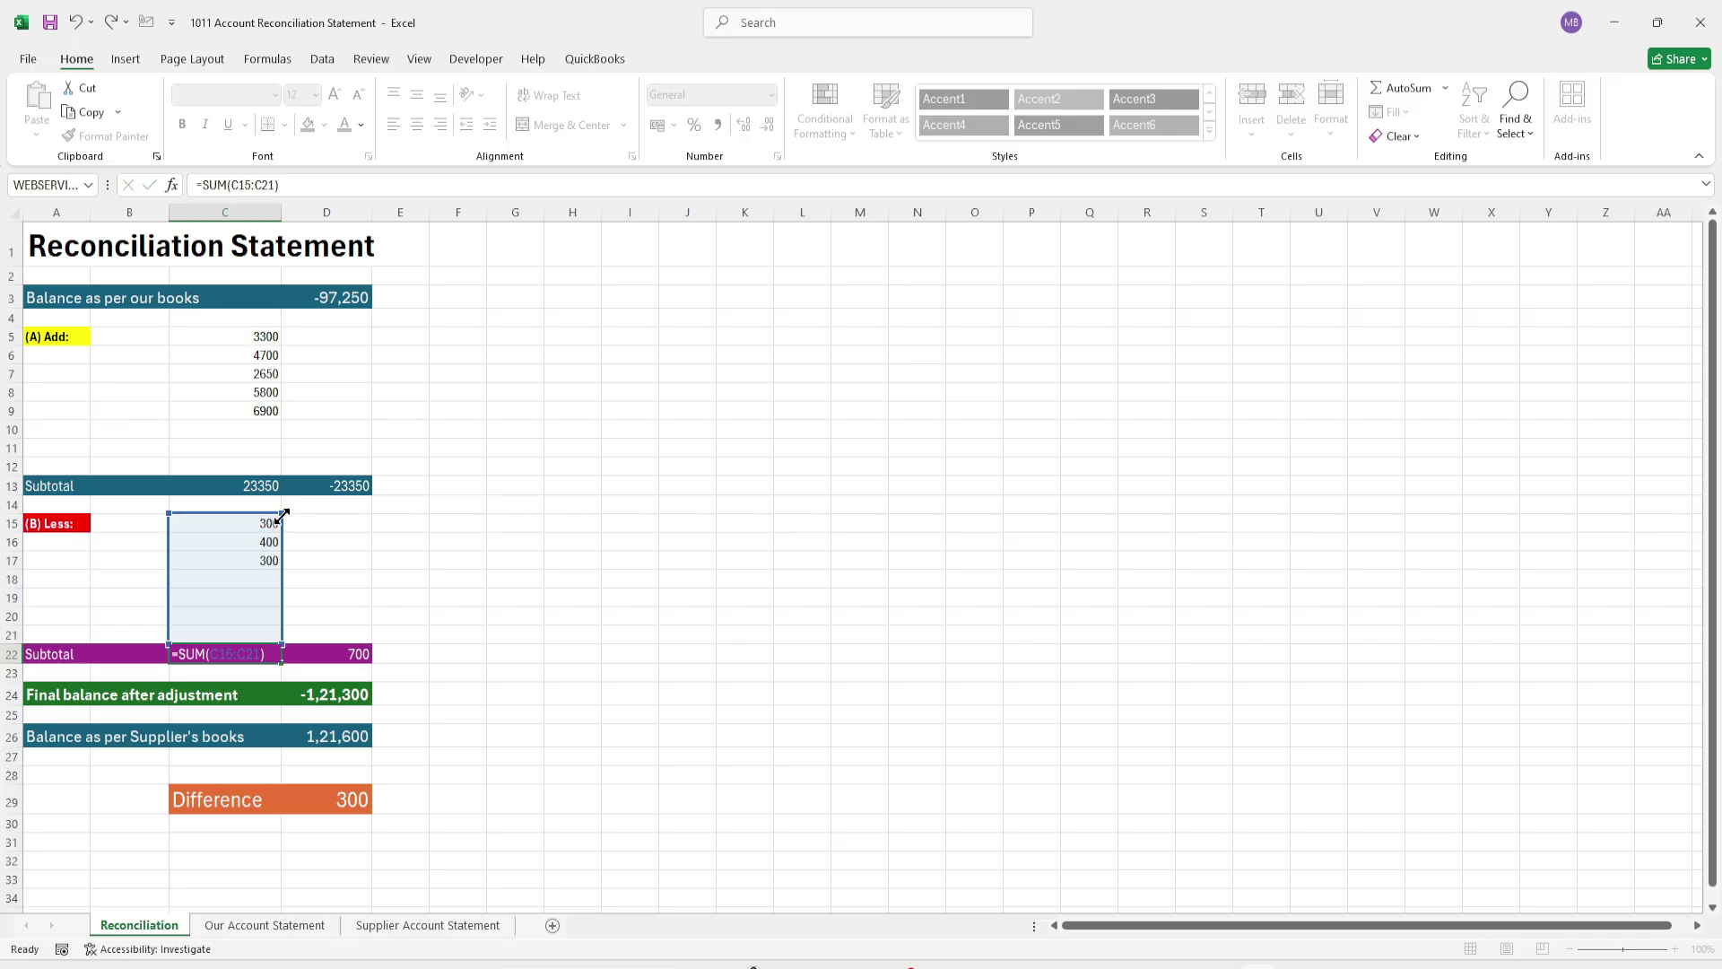
key("Return")
left_click(692, 638)
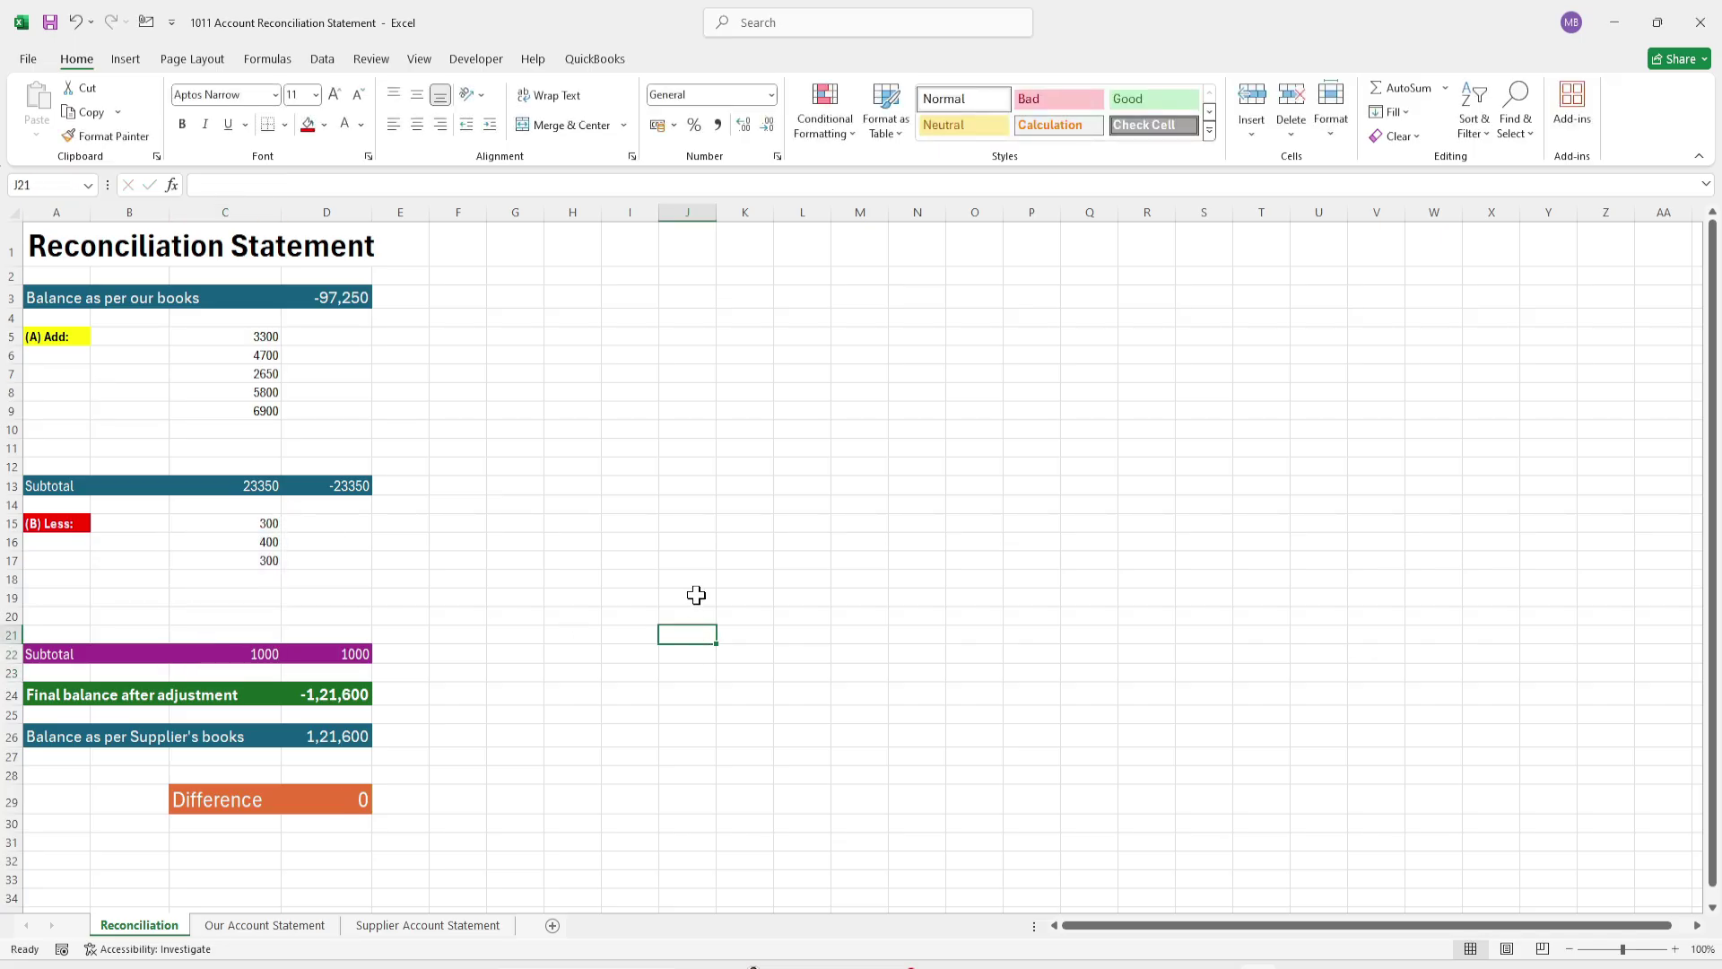
left_click(635, 492)
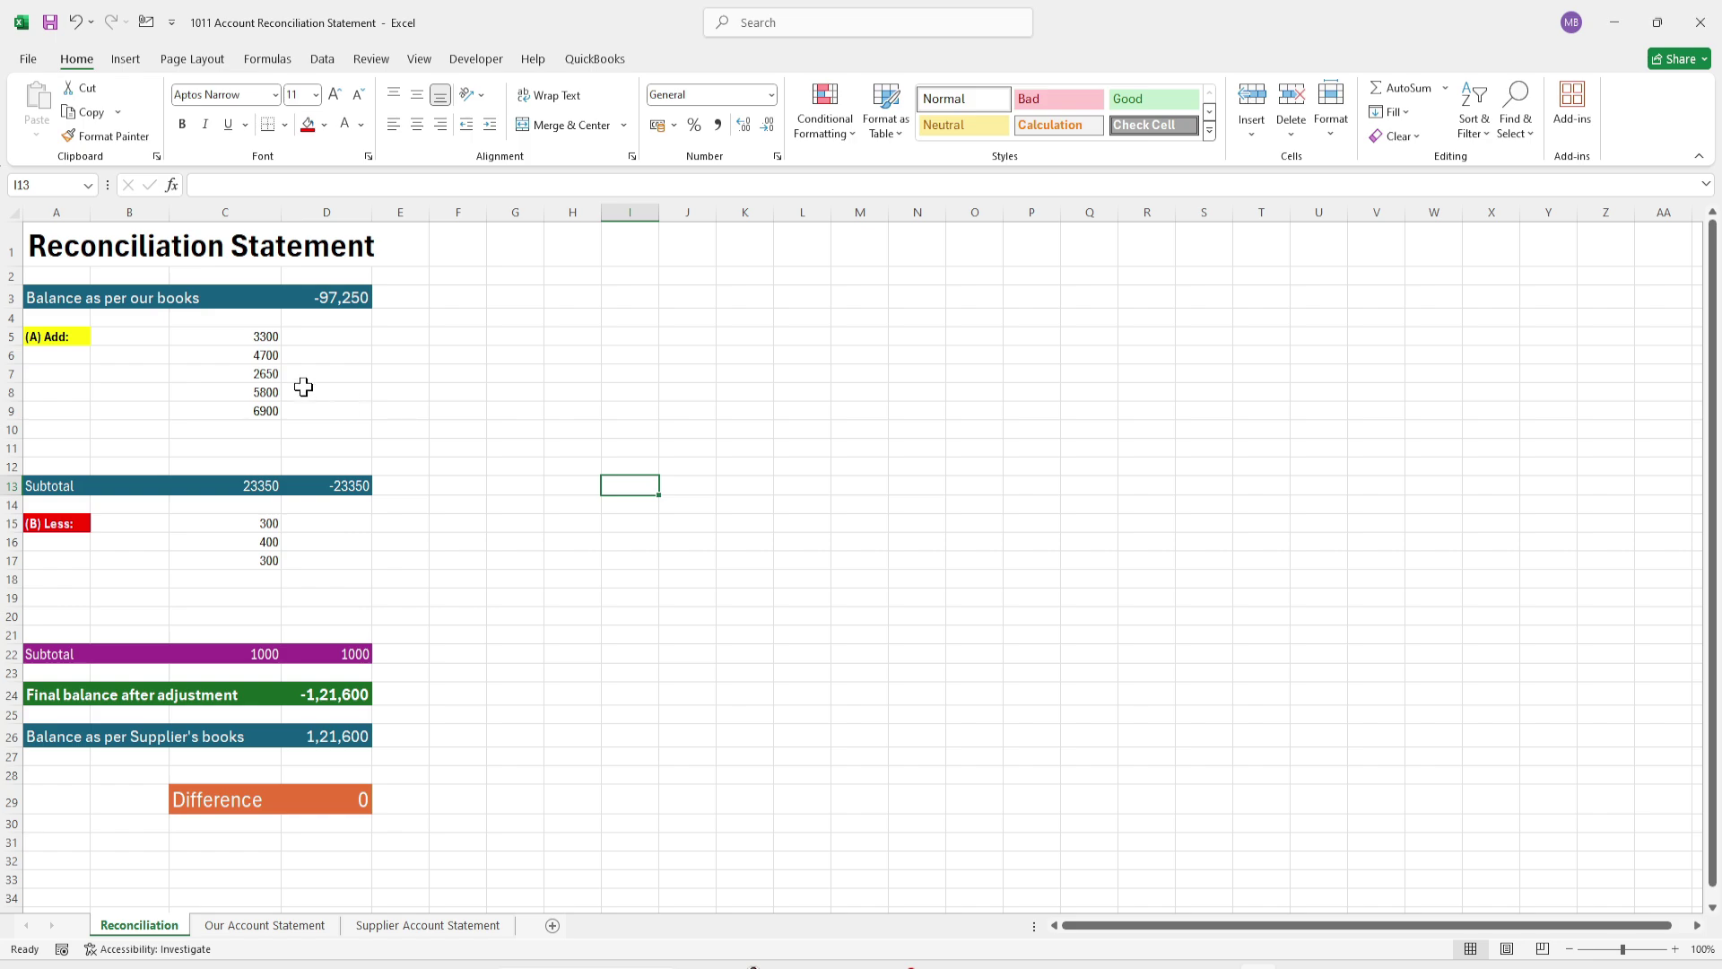
Step: Review the formulas behind the Add and Less subtotals and the final balance after adjustment
left_click(248, 485)
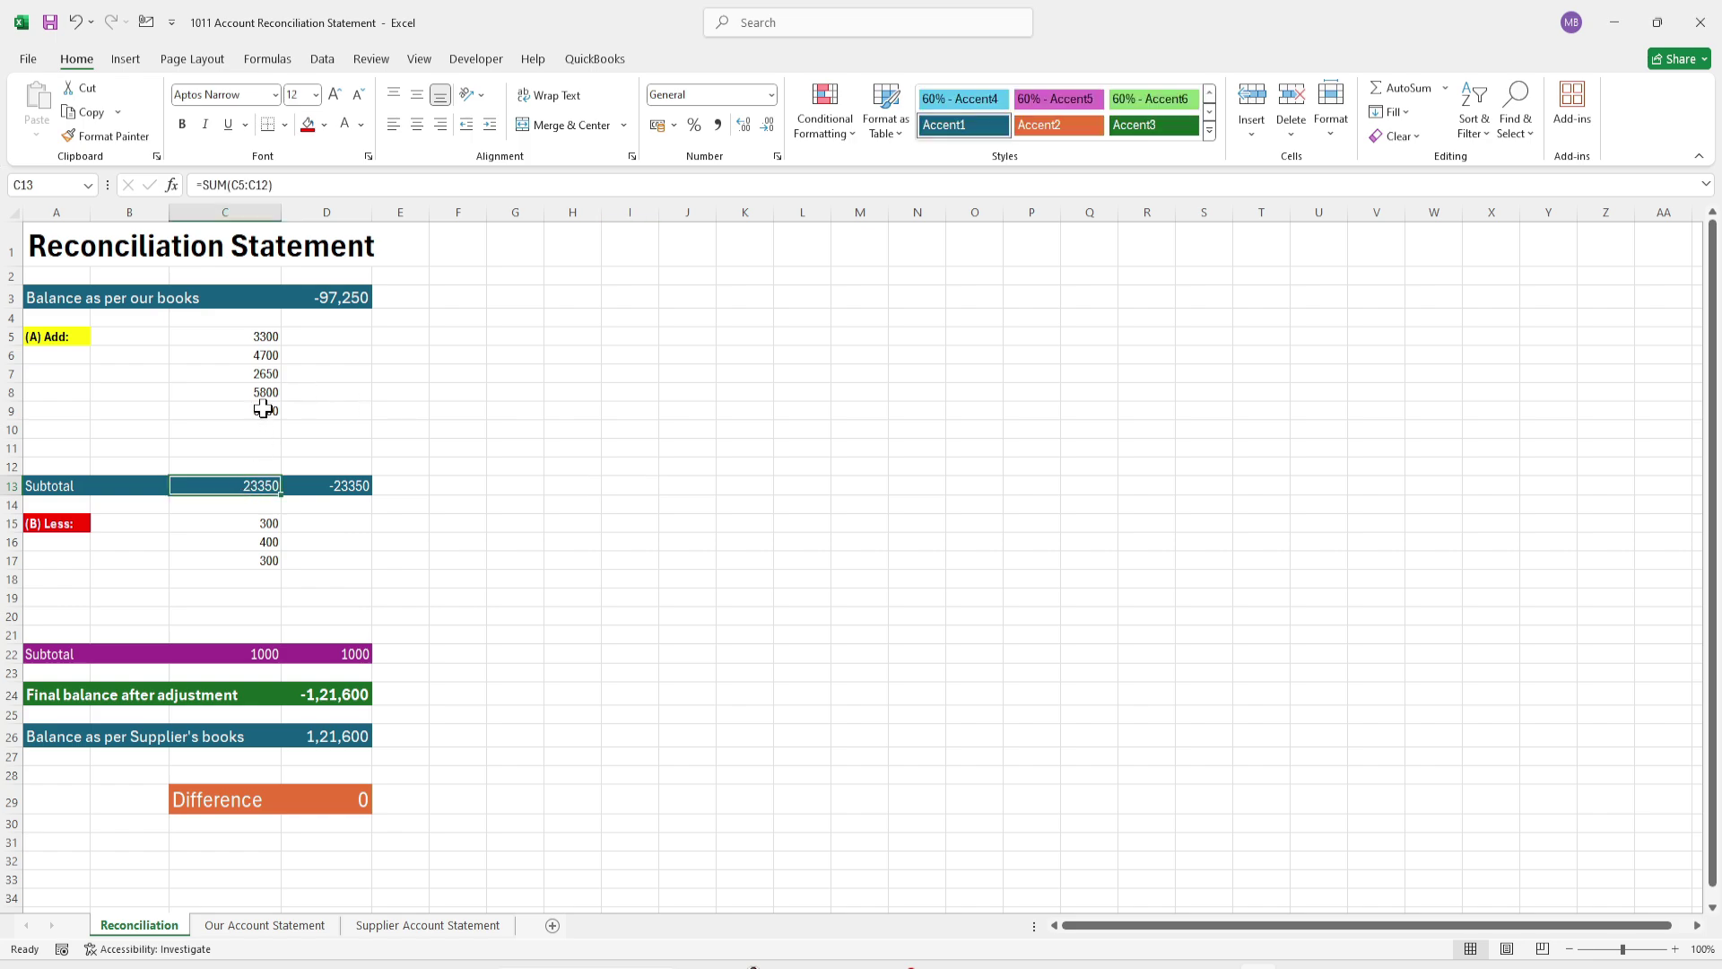
left_click(350, 485)
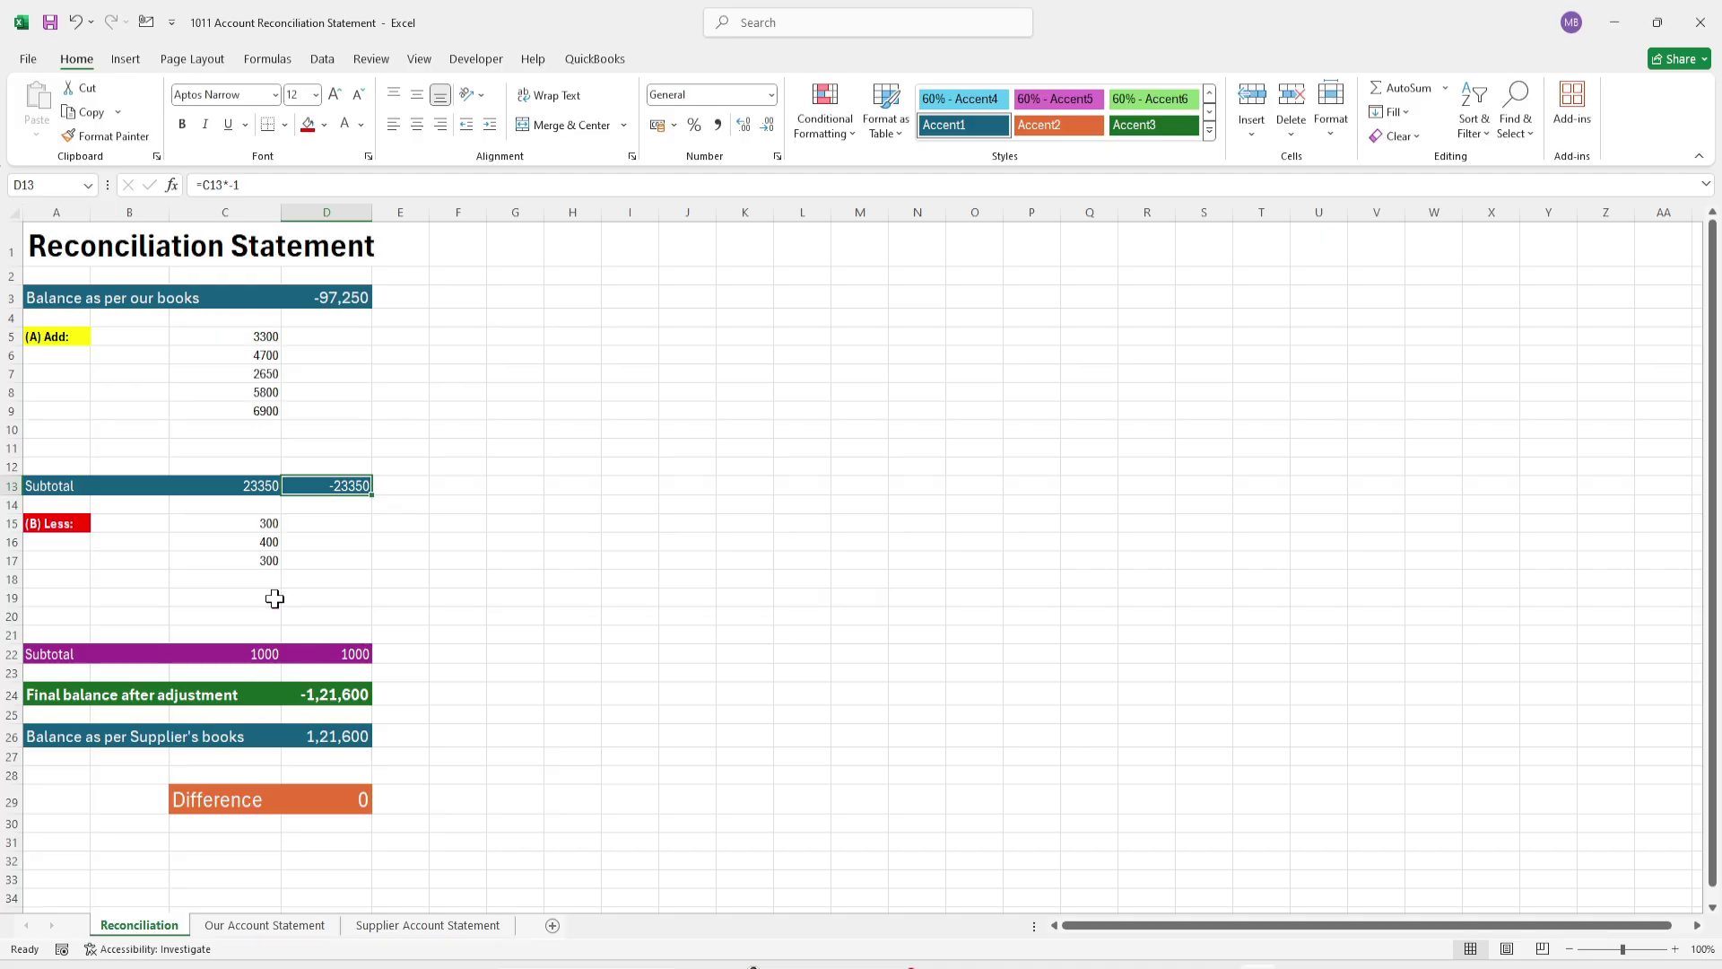
left_click_drag(269, 527, 268, 560)
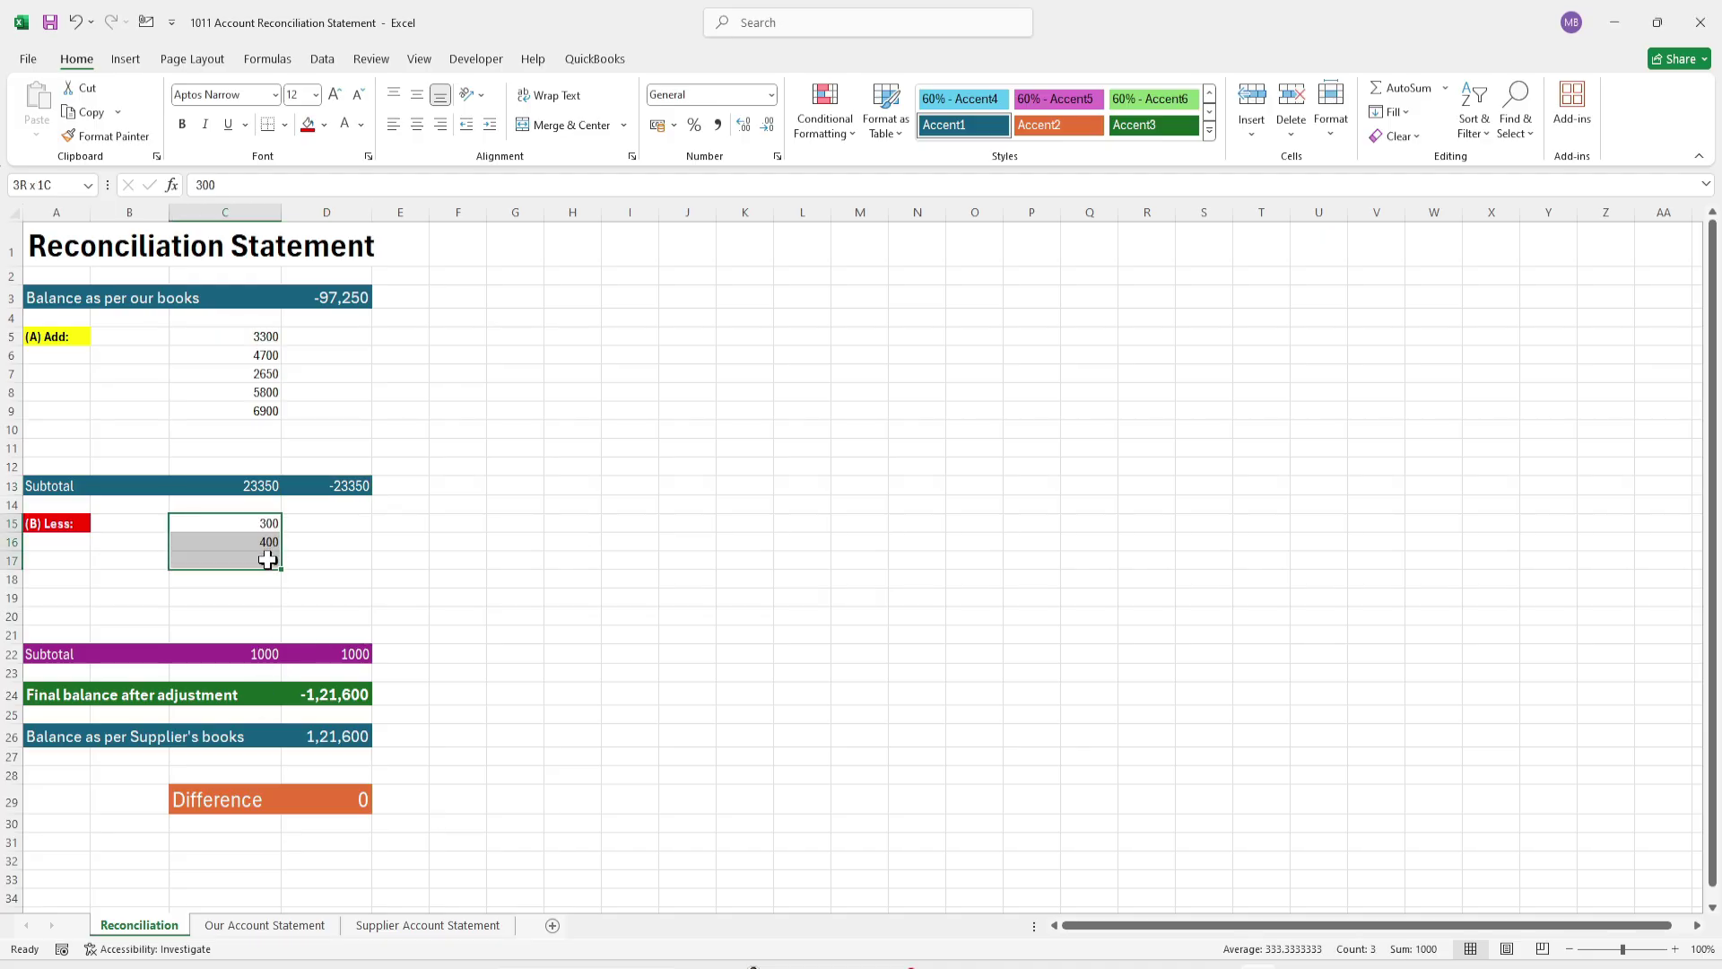
key("ctrl+v")
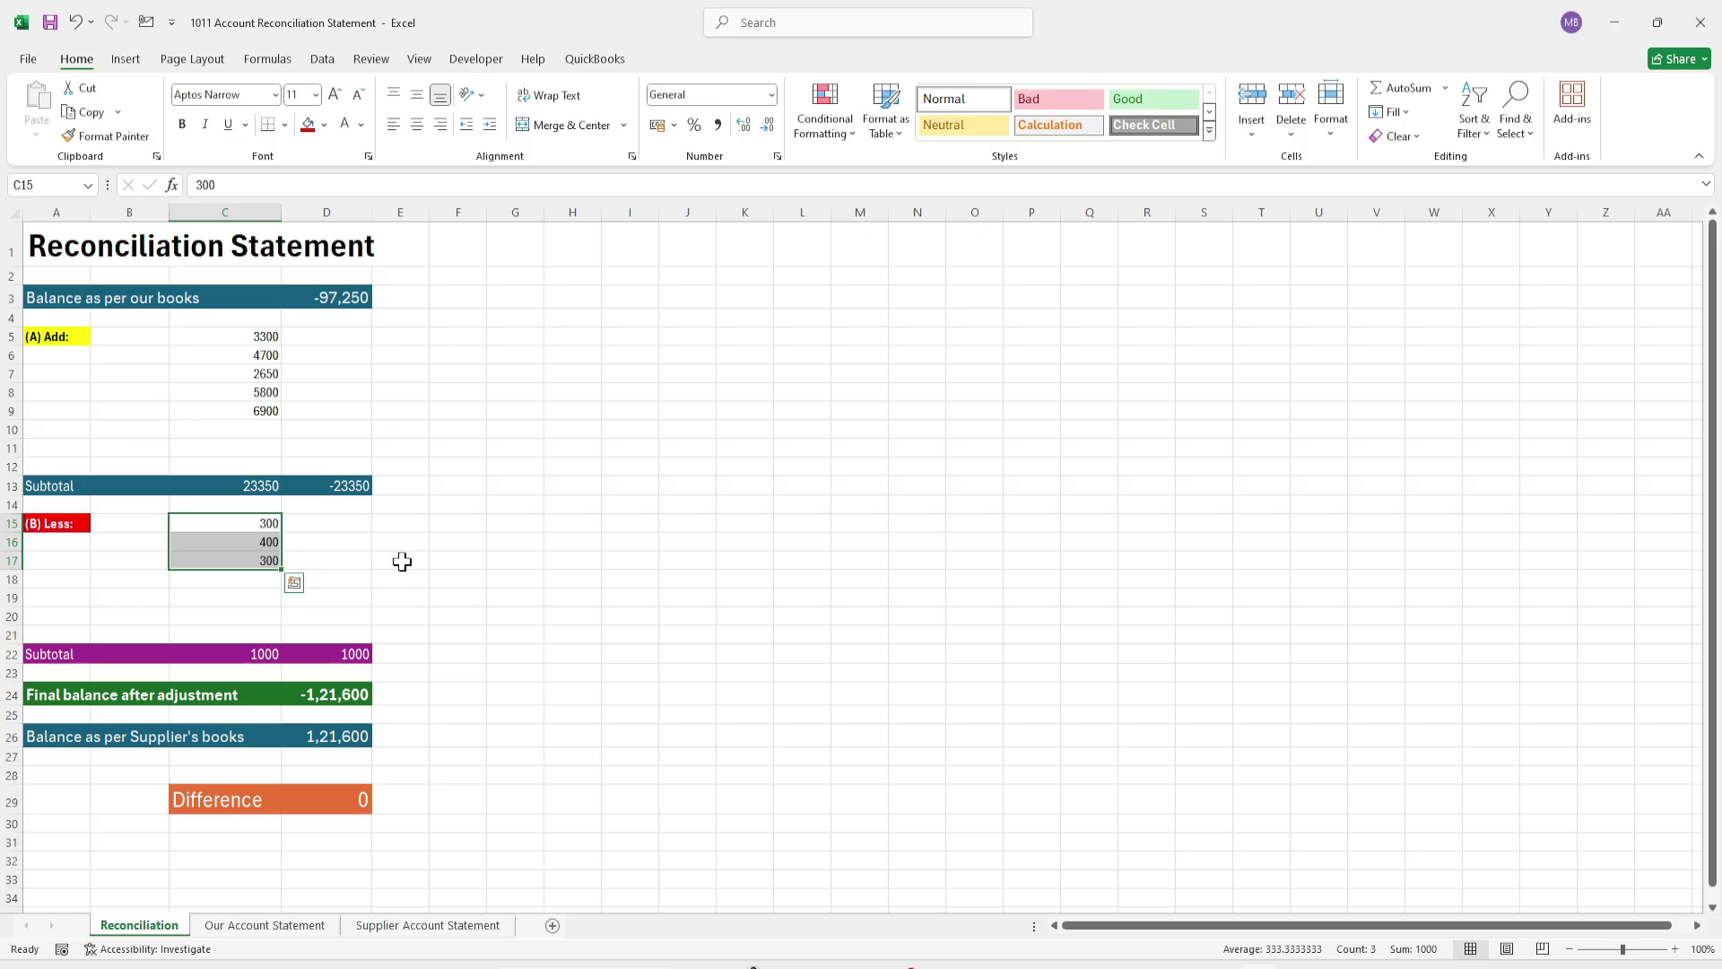
left_click(402, 561)
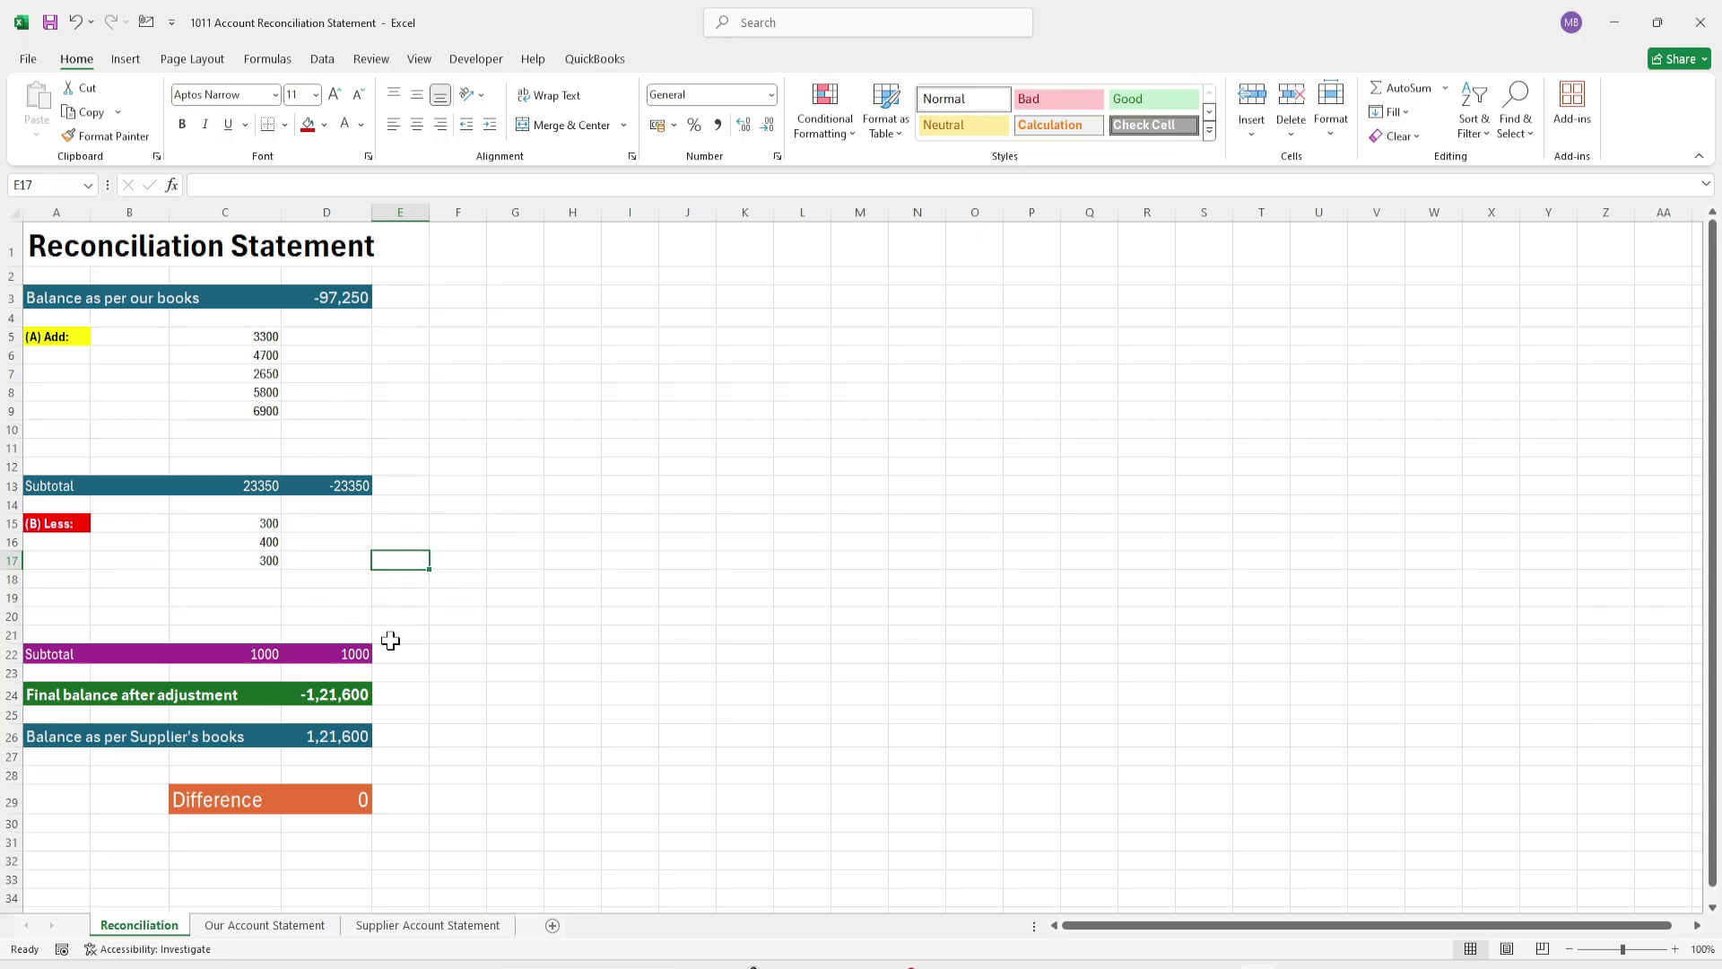
left_click(339, 698)
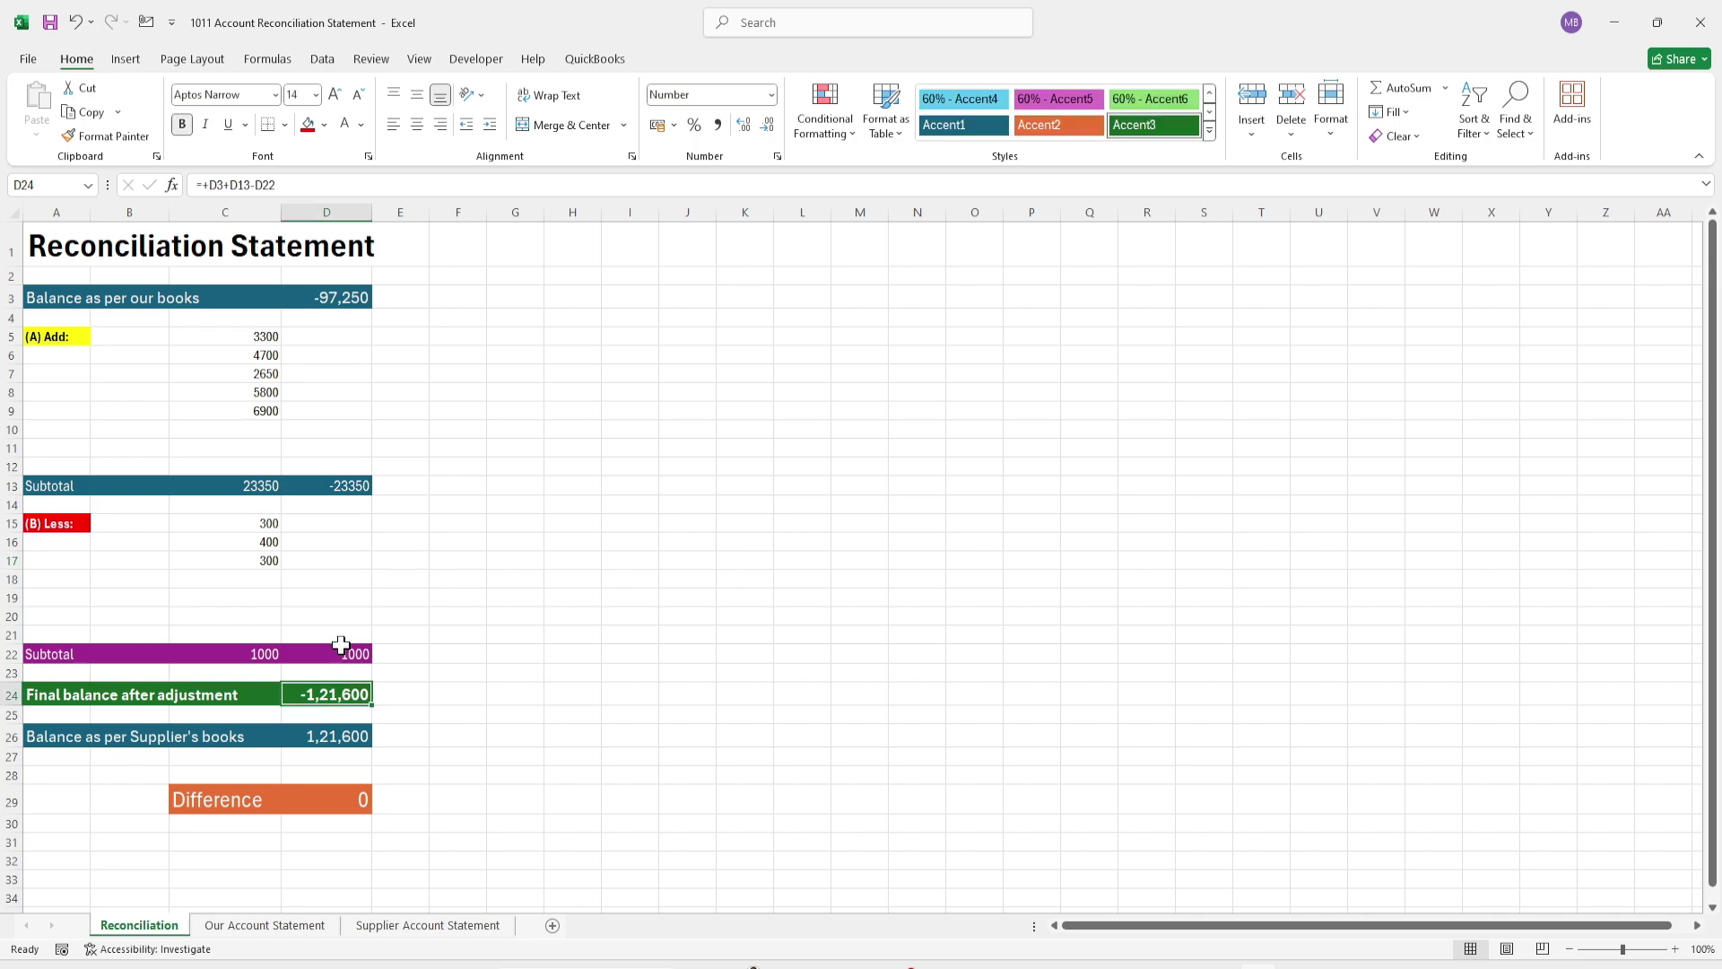
left_click(345, 647)
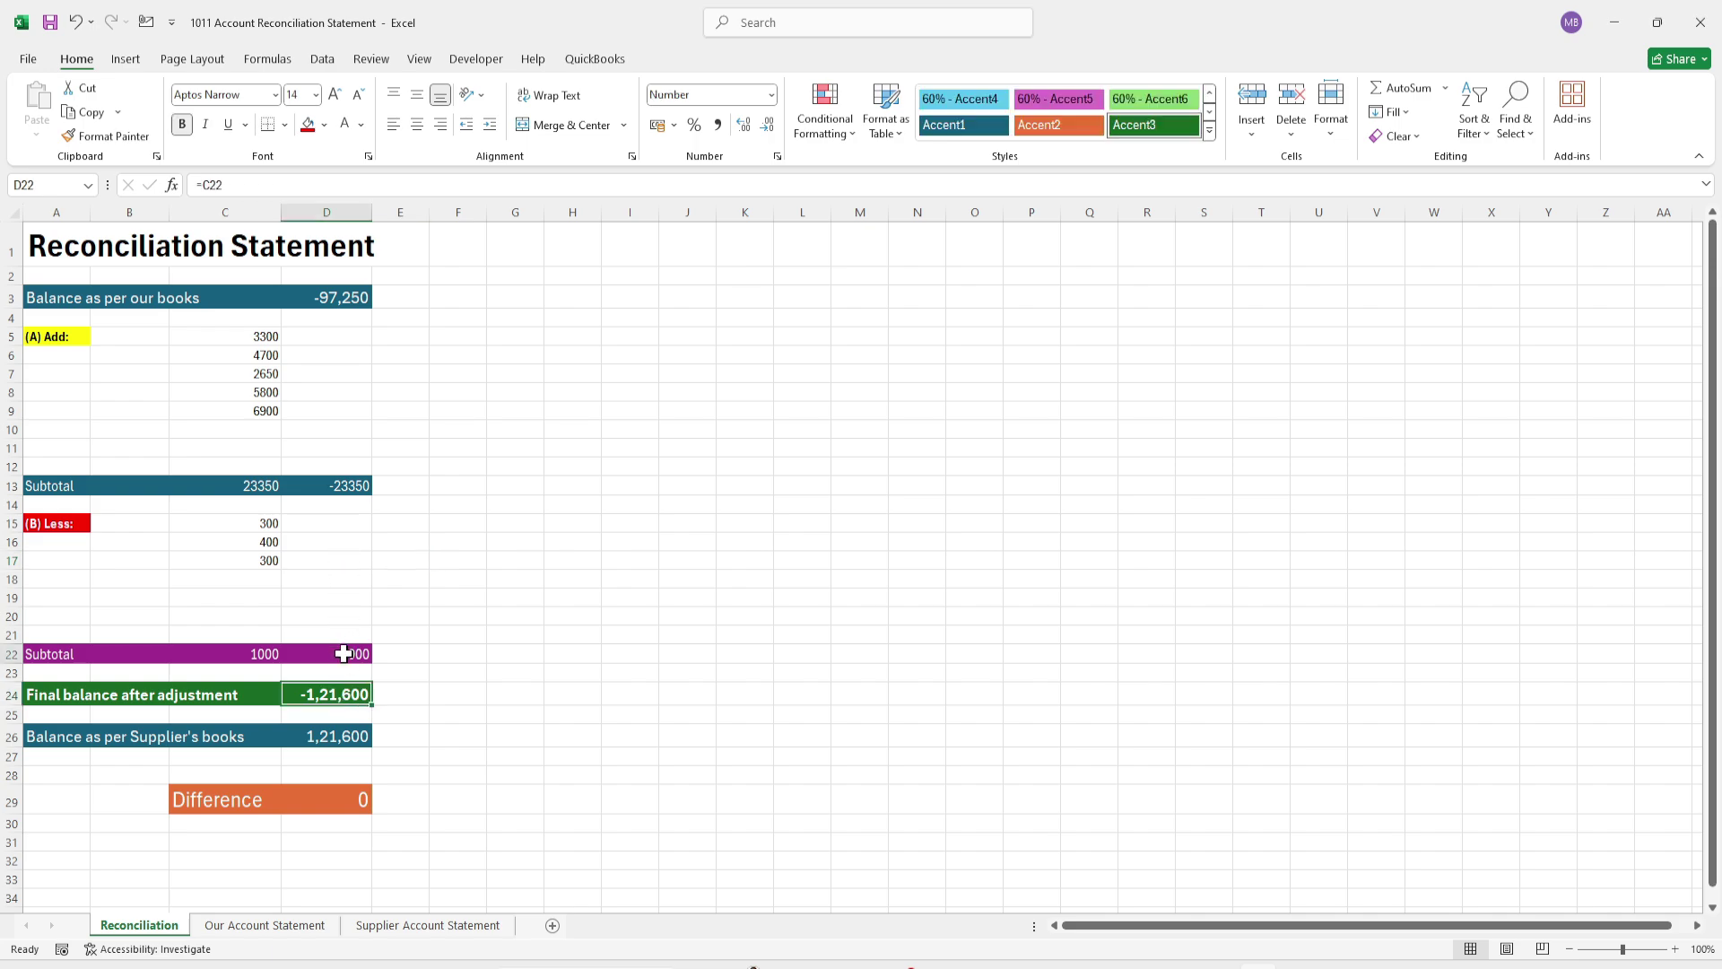
left_click(270, 656)
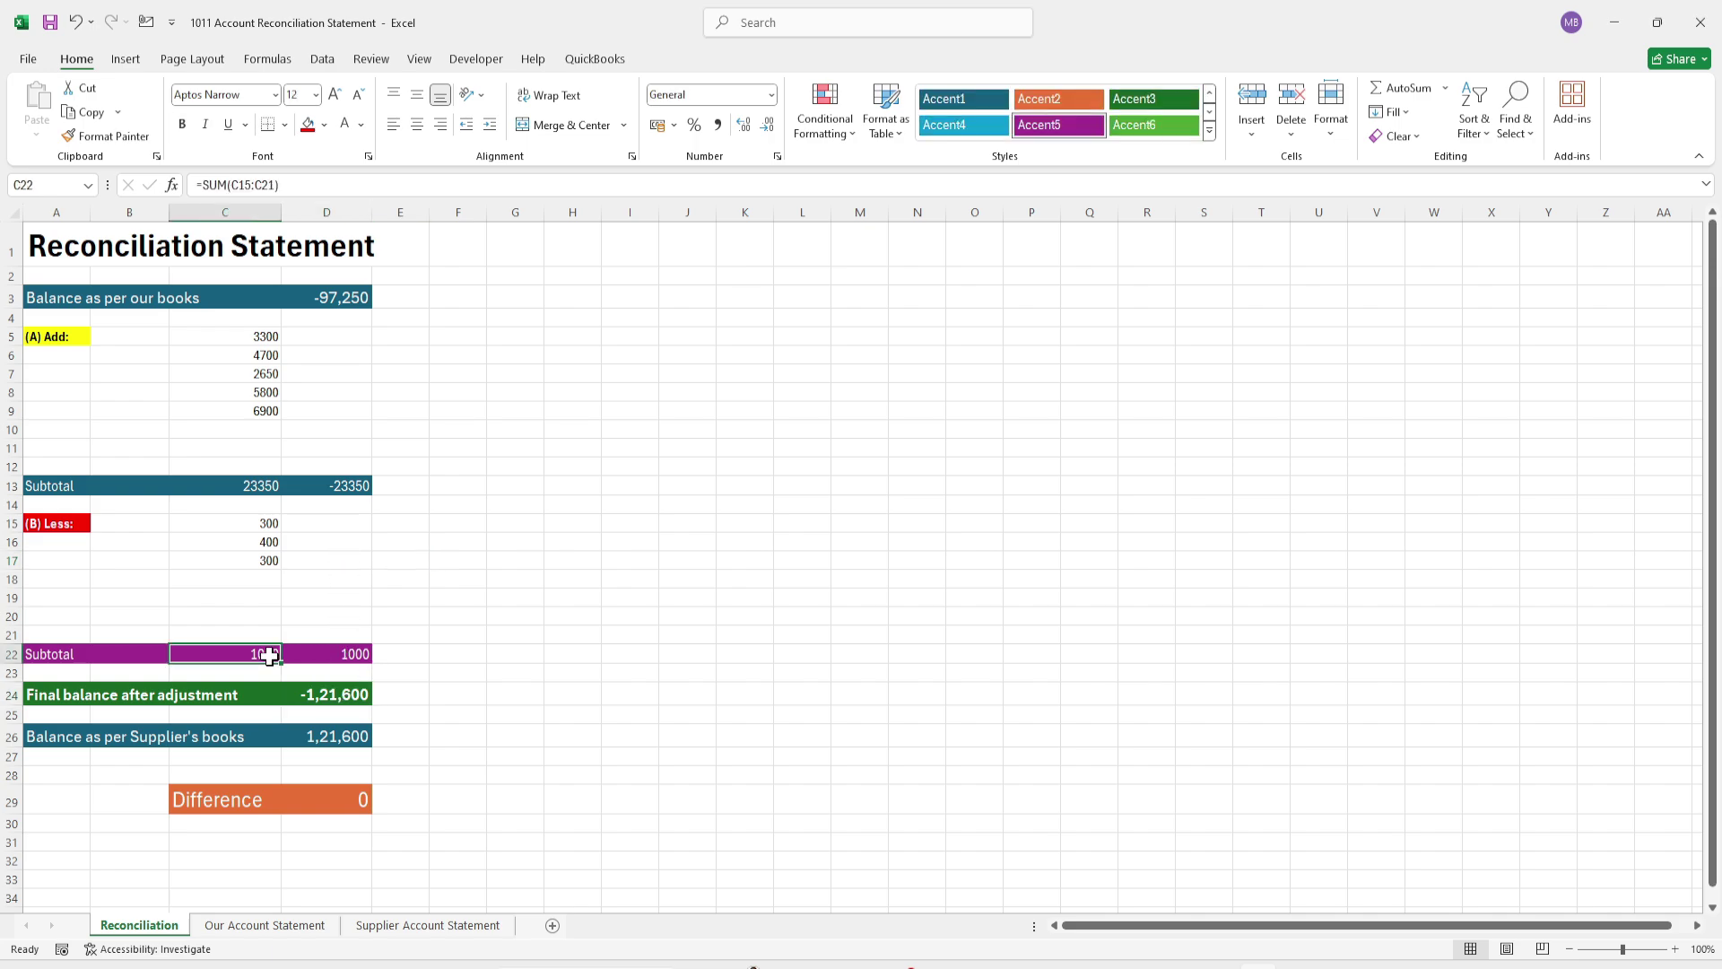
Step: Examine the formulas in D22, D24, D26 and D29, and check the invoice differences on the Our Account Statement sheet against the Reconciliation sheet
left_click(327, 656)
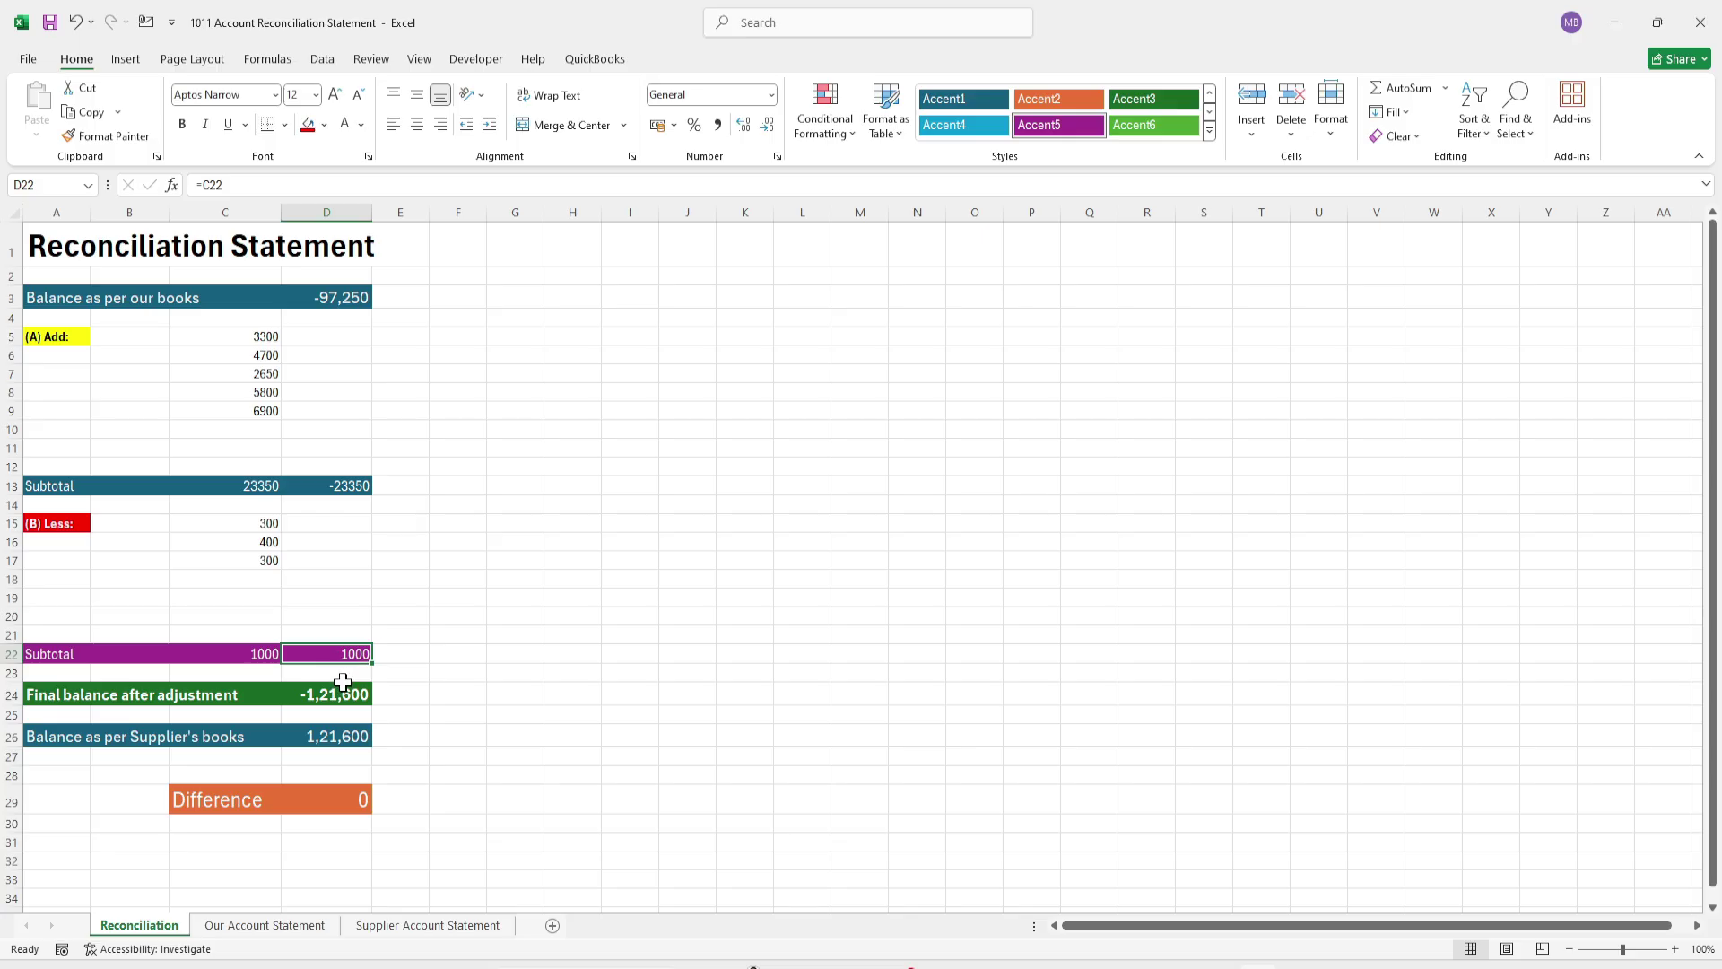
left_click(328, 695)
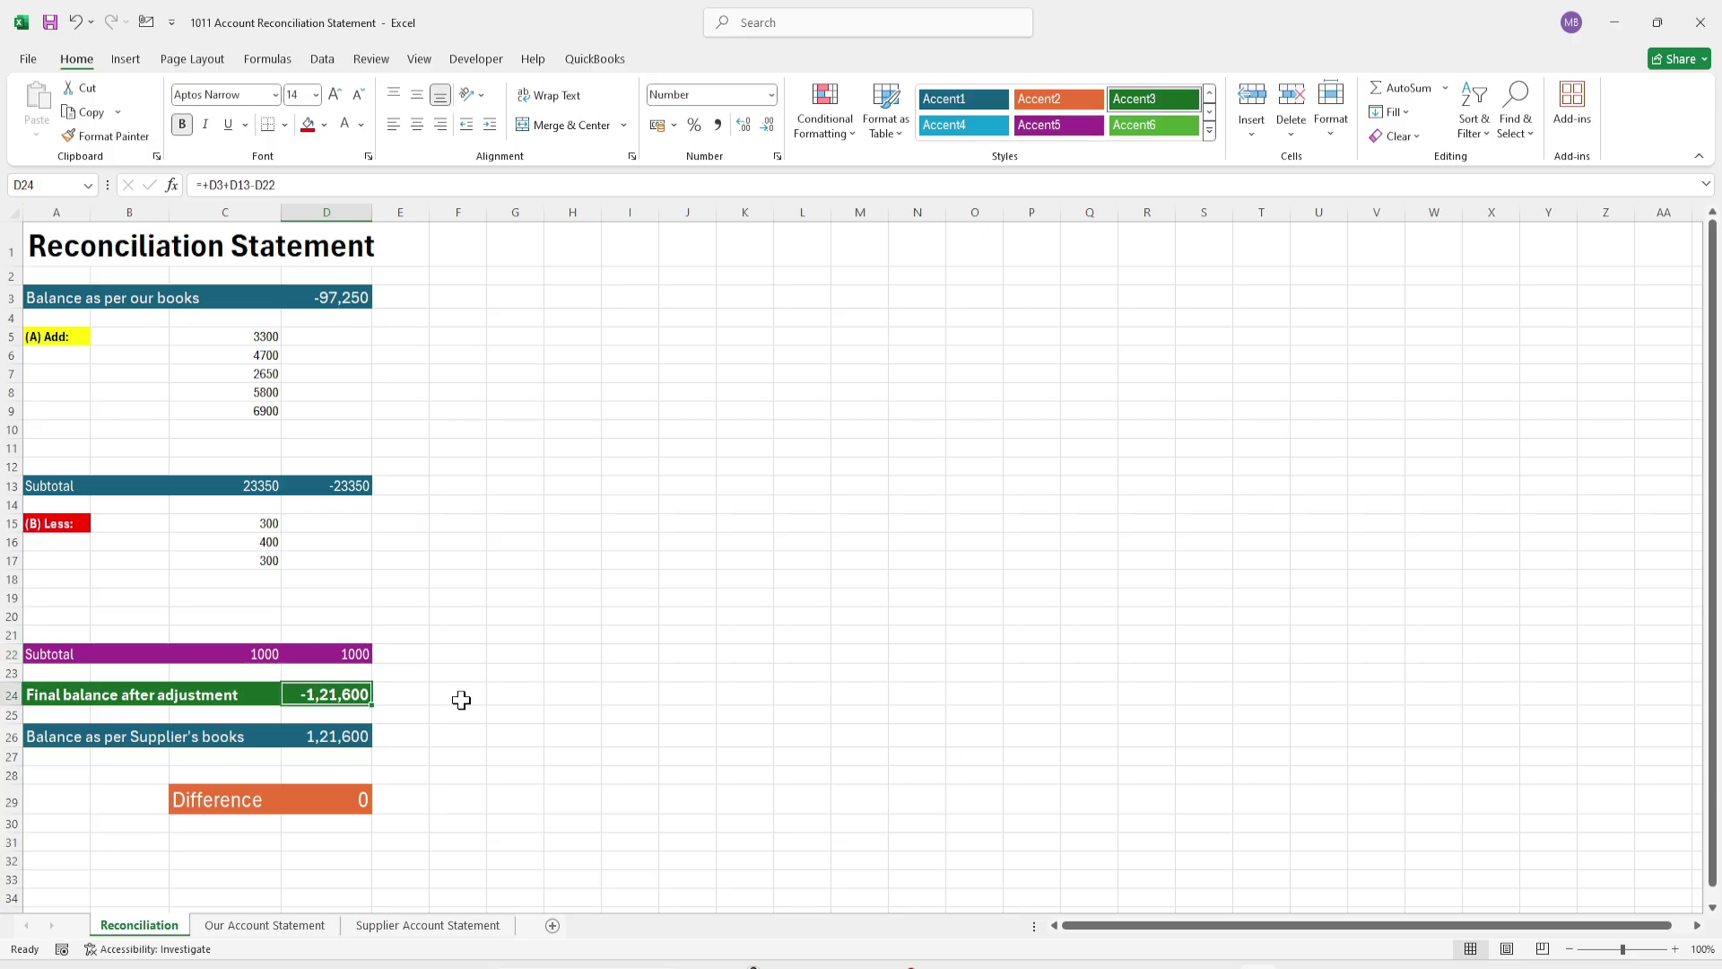
key("F2")
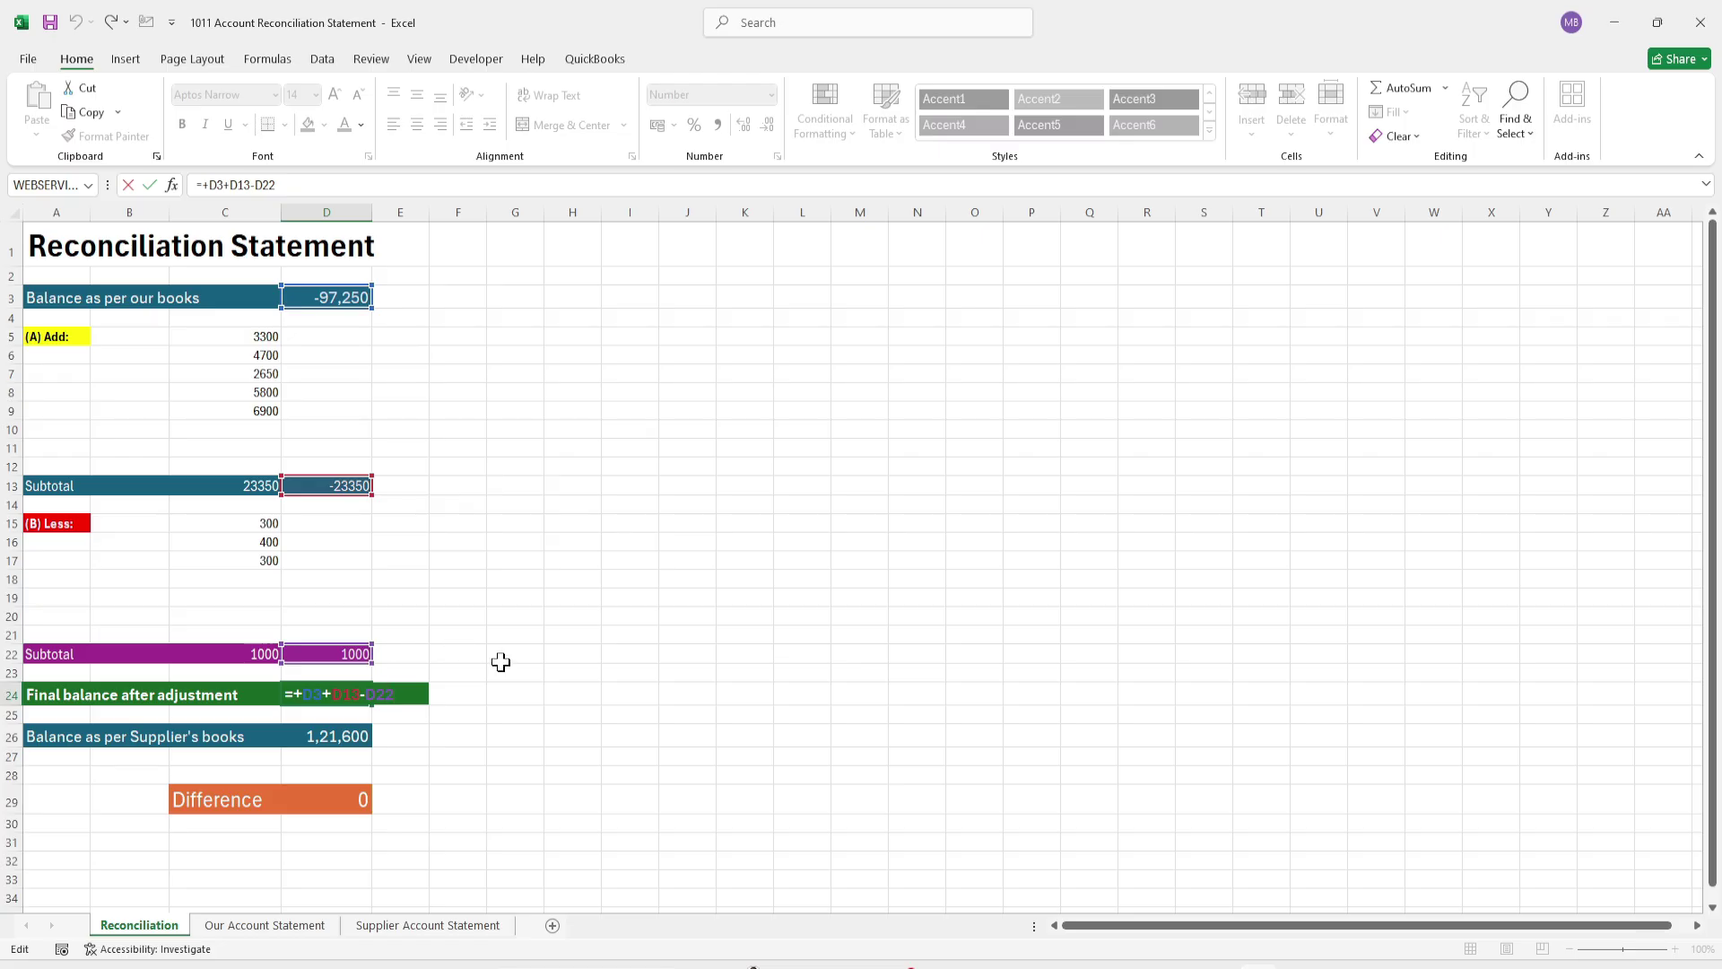
key("ctrl+Return")
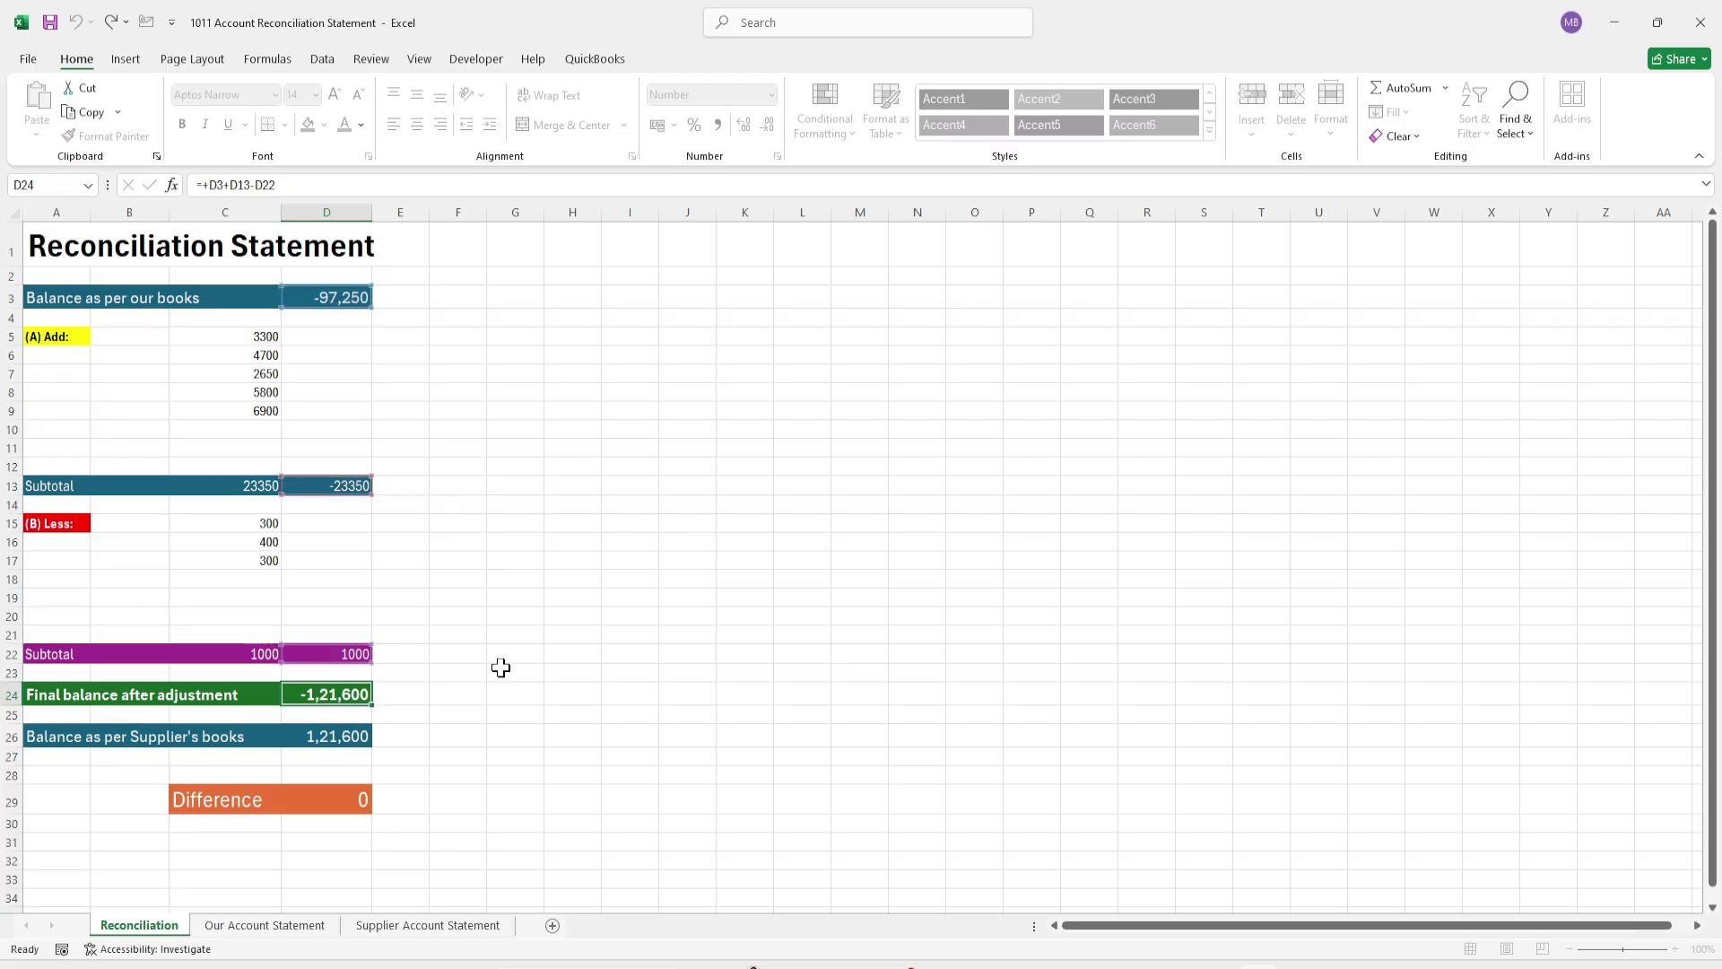
left_click(318, 736)
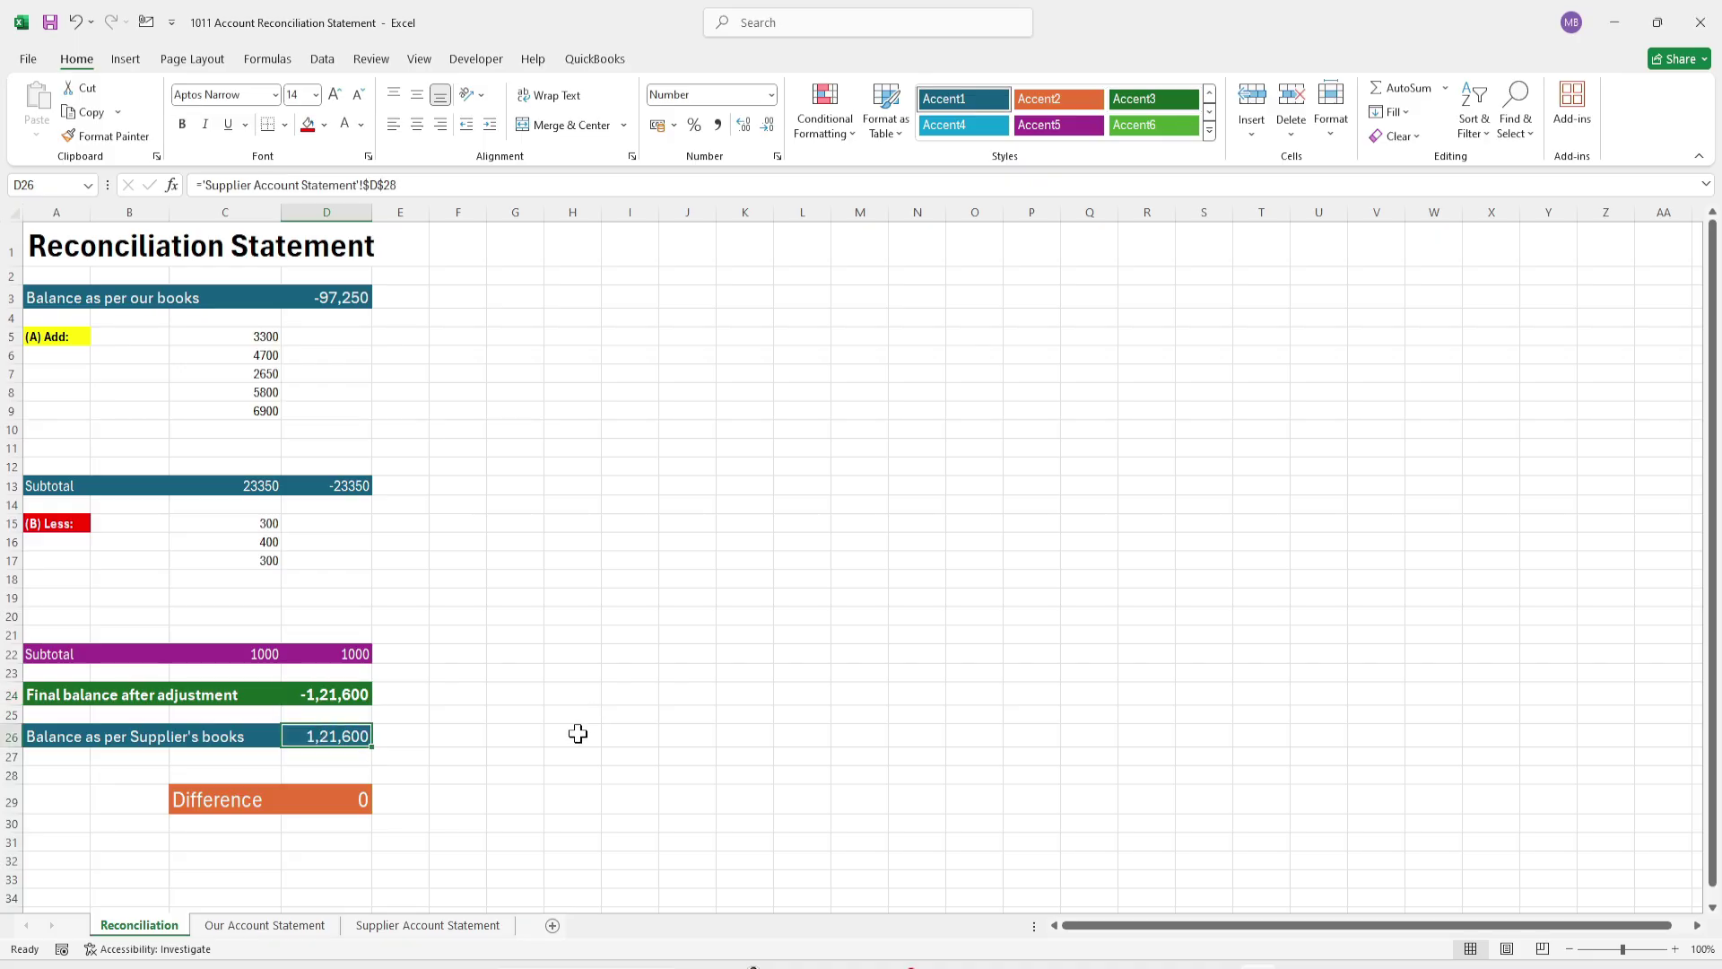
left_click(359, 795)
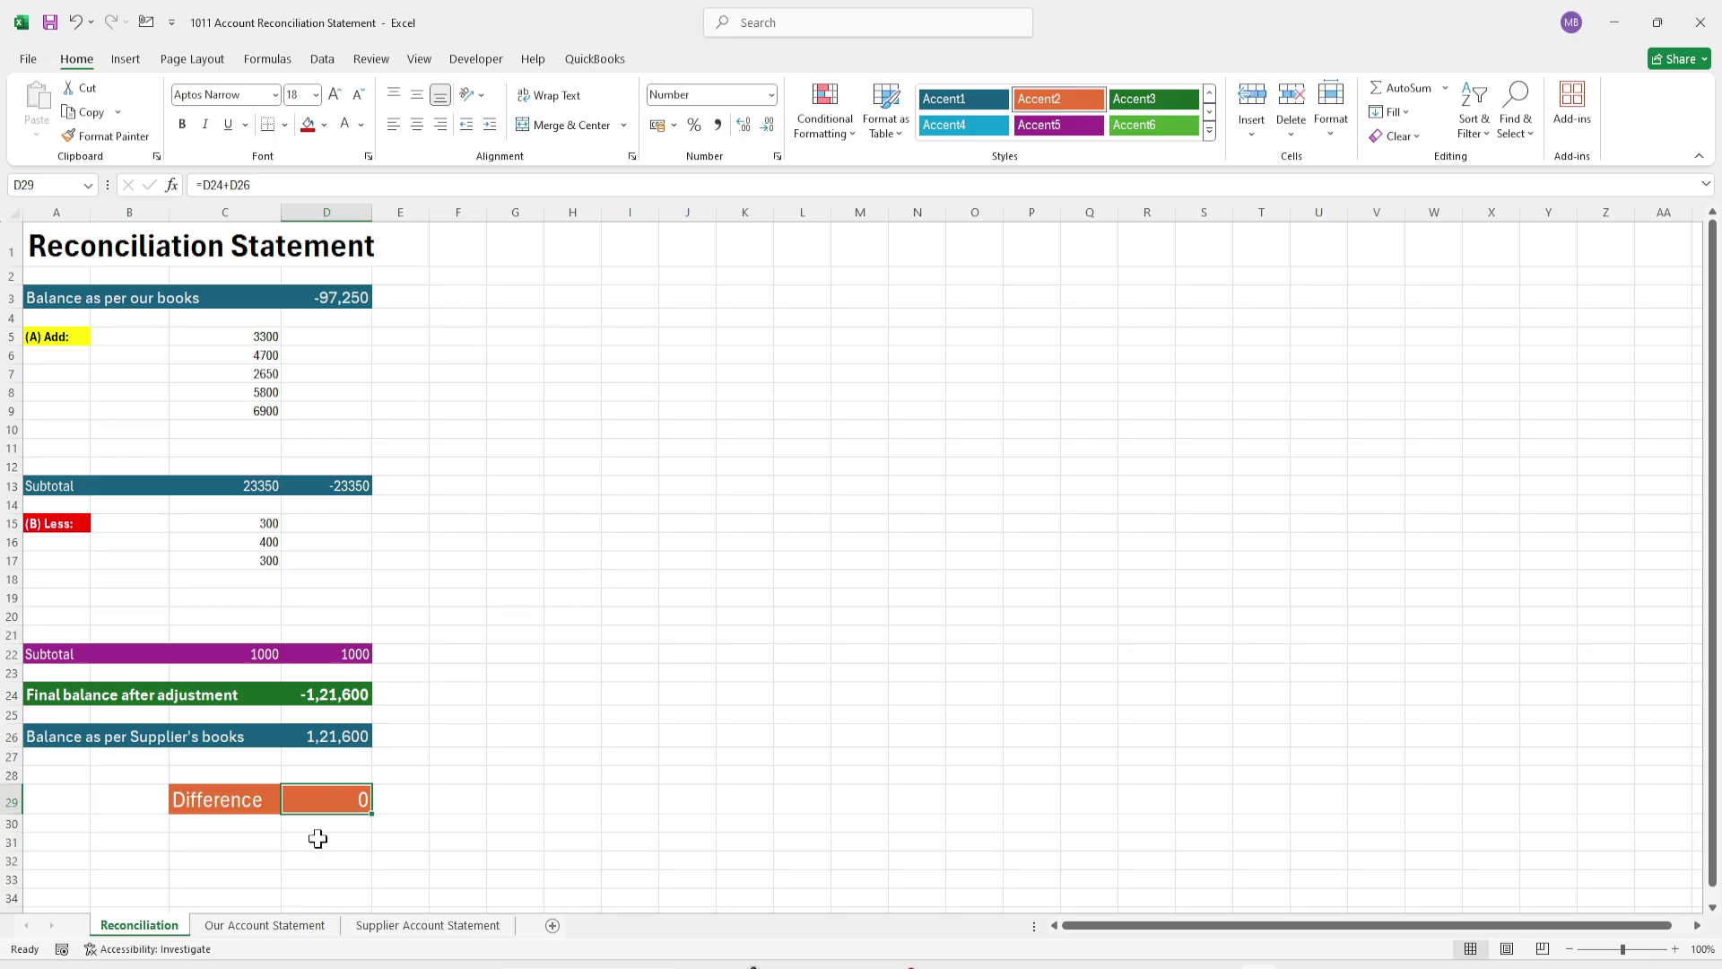
left_click(284, 926)
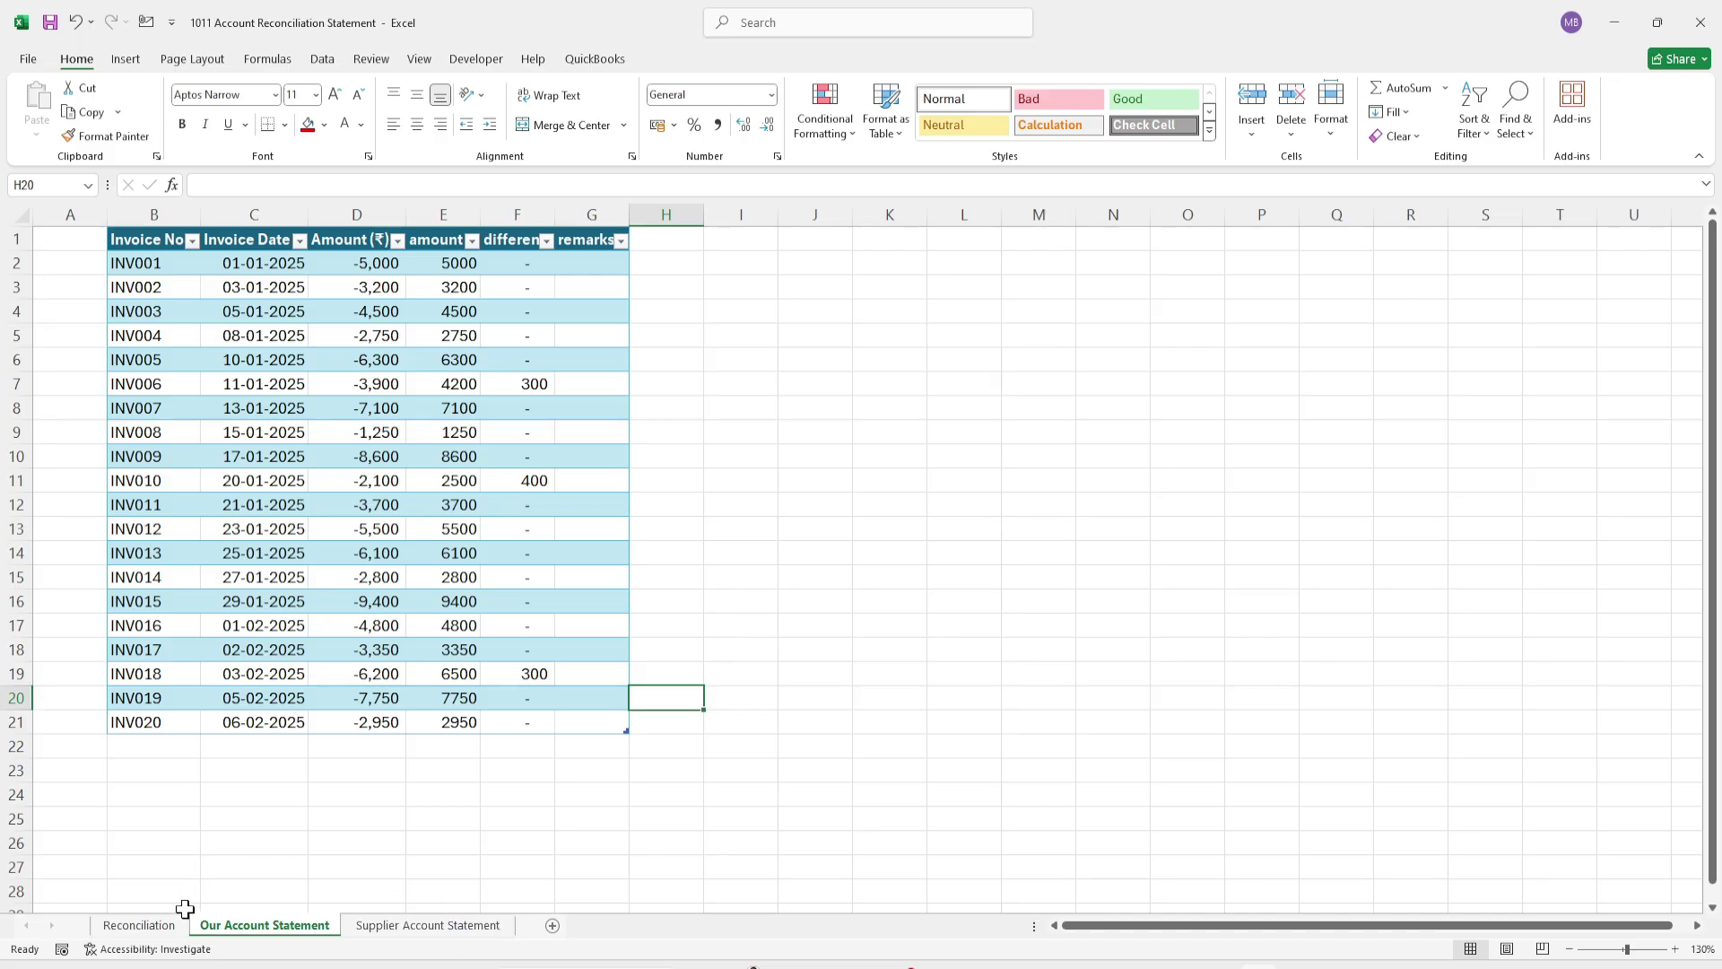
left_click(154, 932)
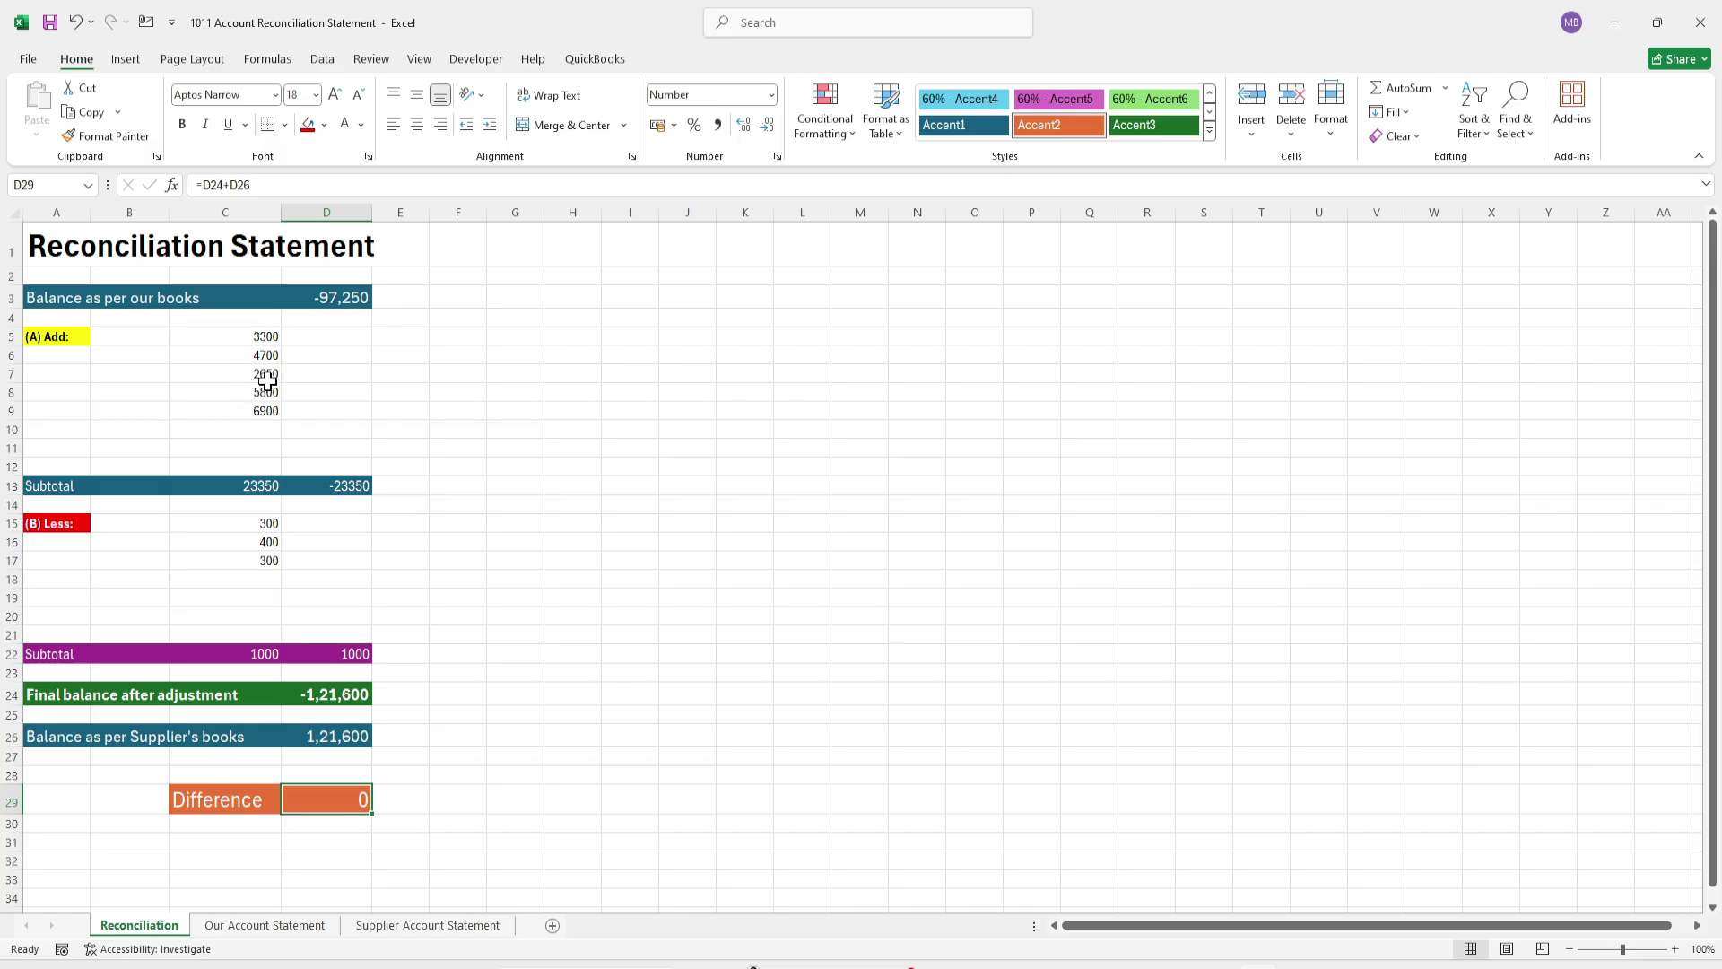
left_click(607, 411)
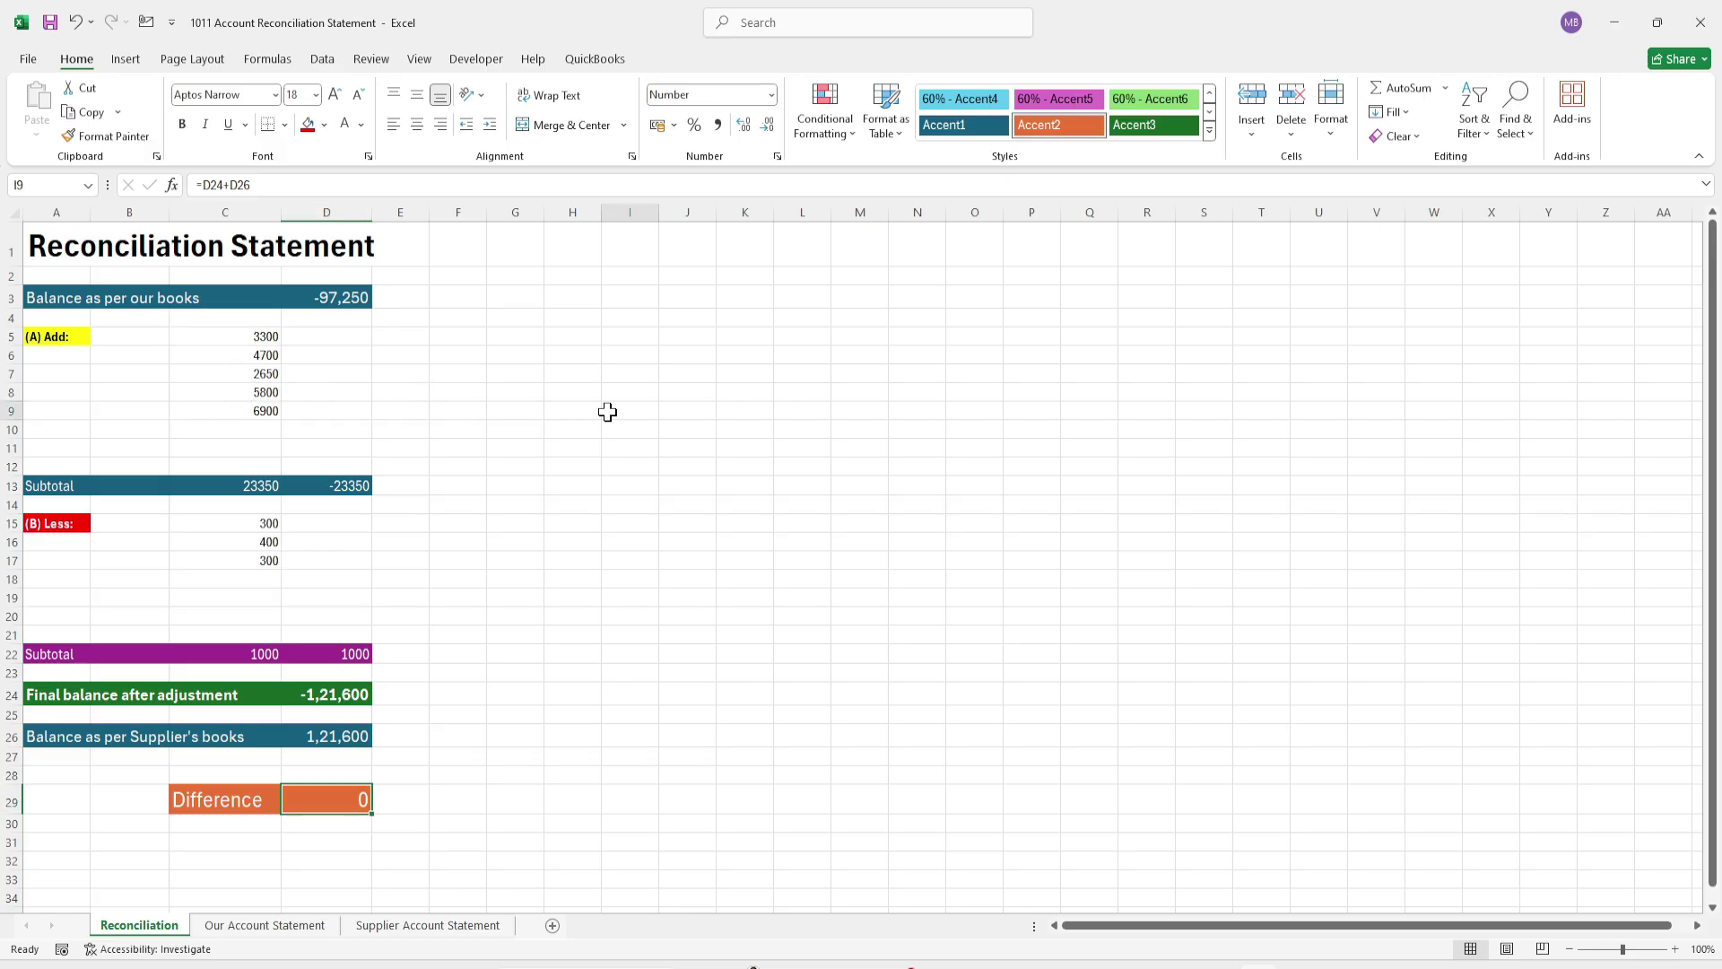